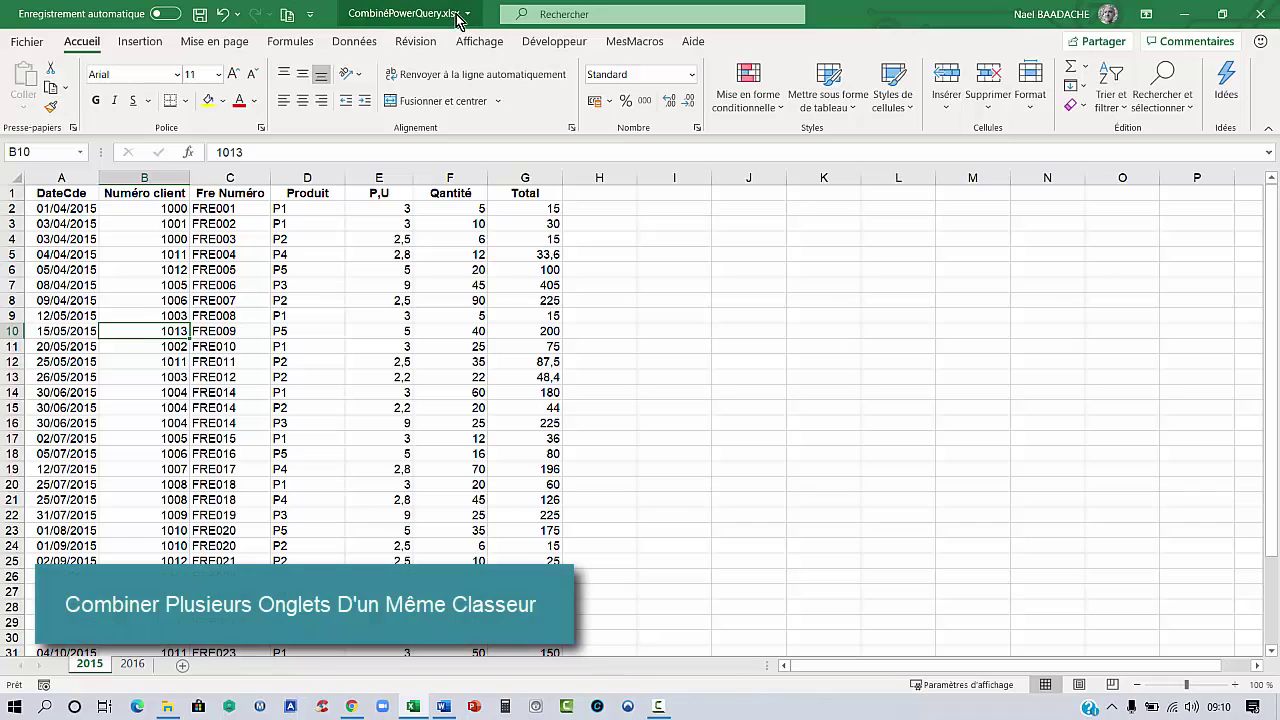
Switch between the 2015 and 2016 sheets to compare them, ending on the 2015 order list.
click(140, 664)
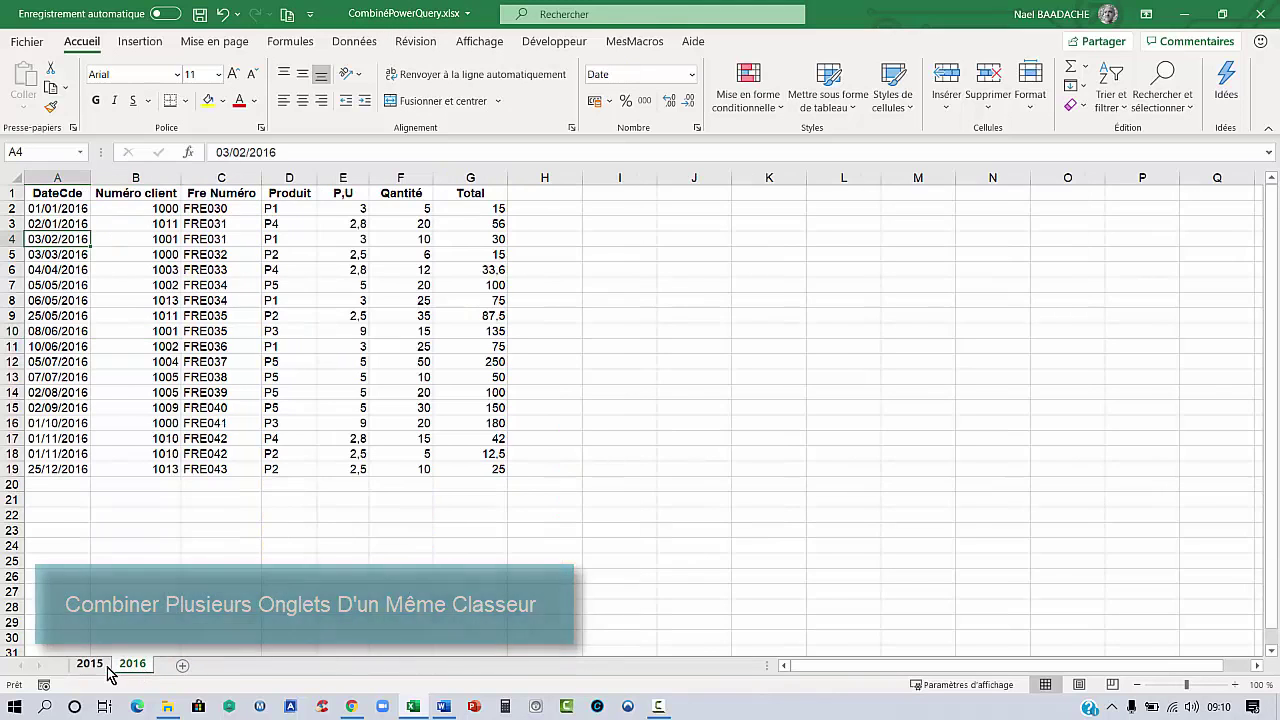
click(104, 665)
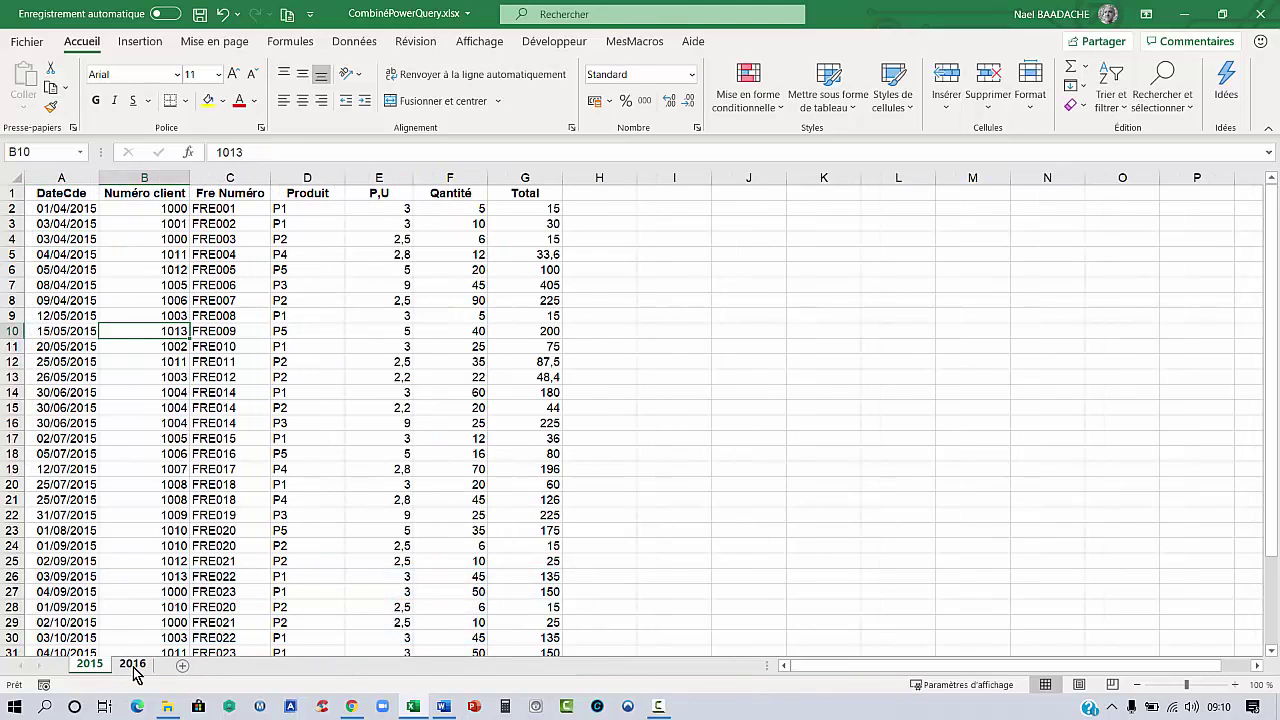
click(133, 664)
click(90, 664)
click(62, 269)
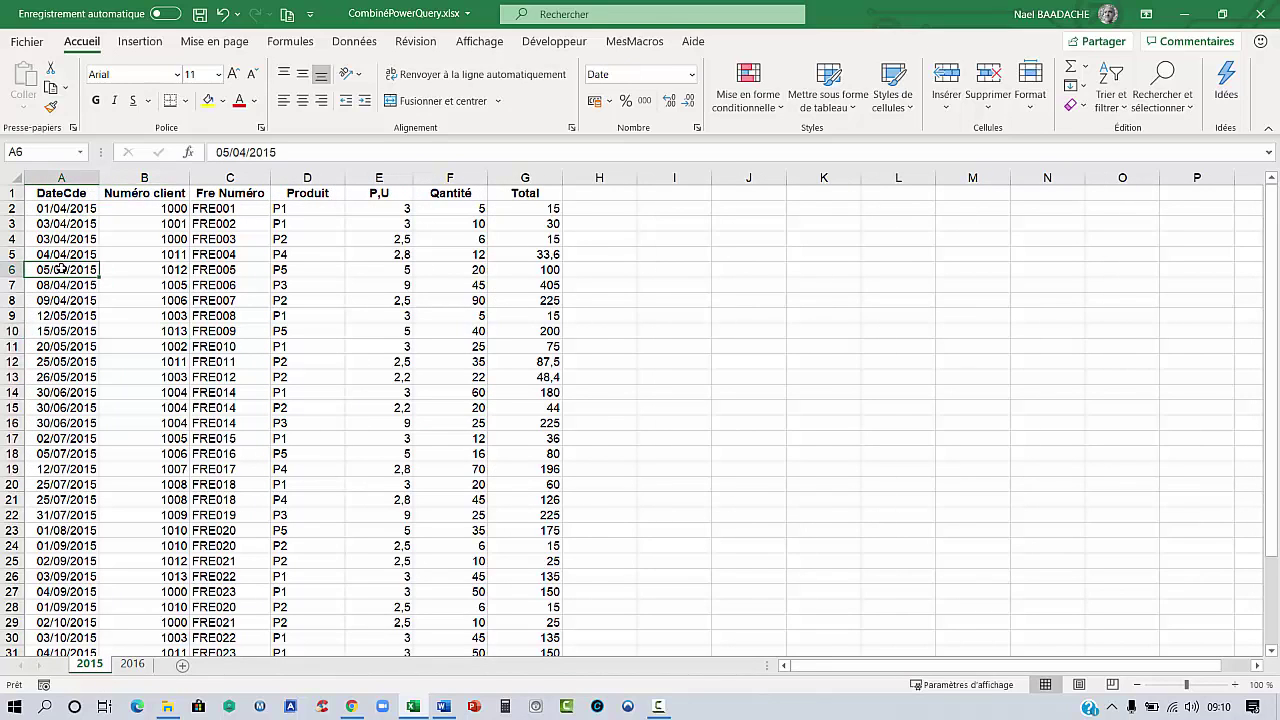
click(204, 298)
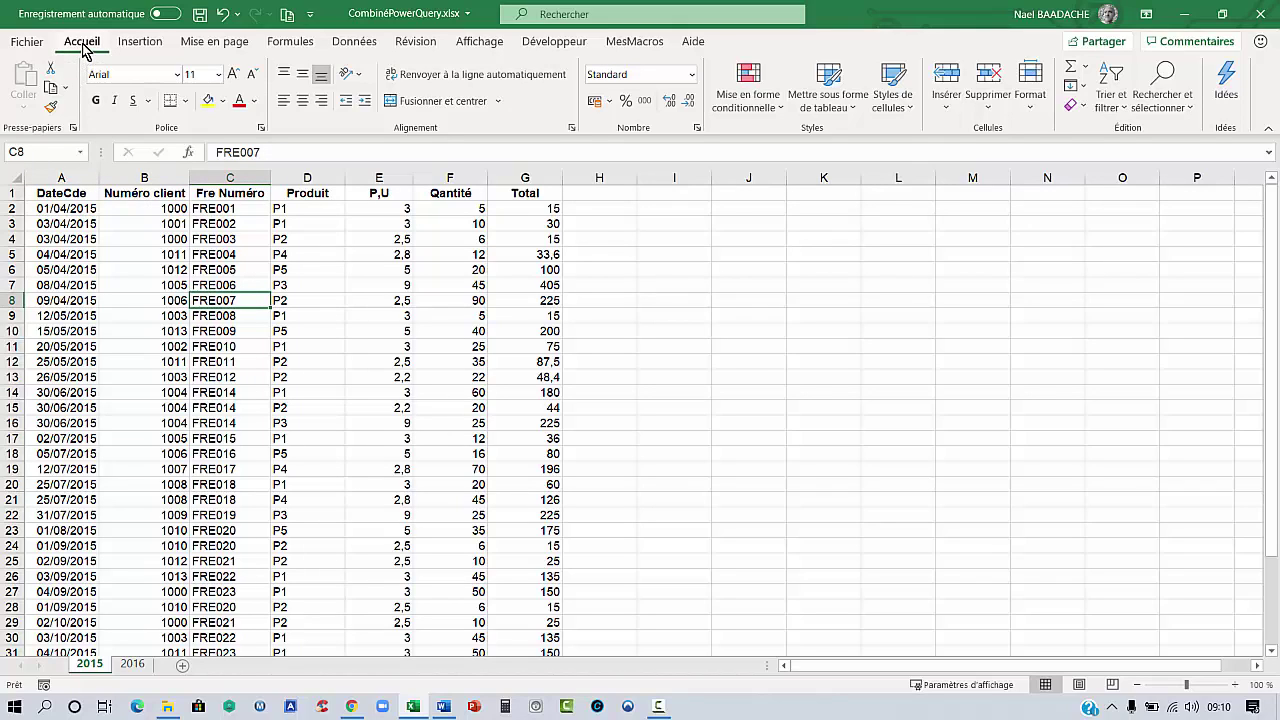
click(202, 318)
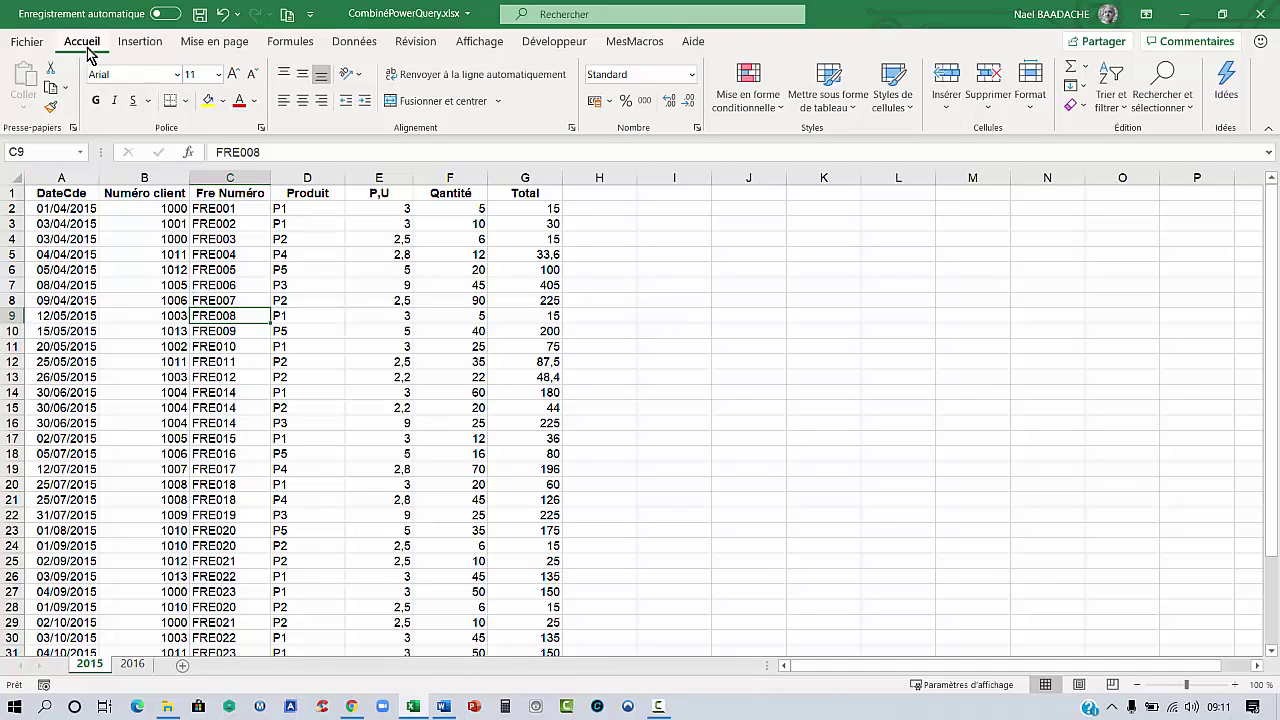
Scroll the 2015 order list down to row 37 and back up to the top.
scroll(185, 435, down, 4)
click(180, 440)
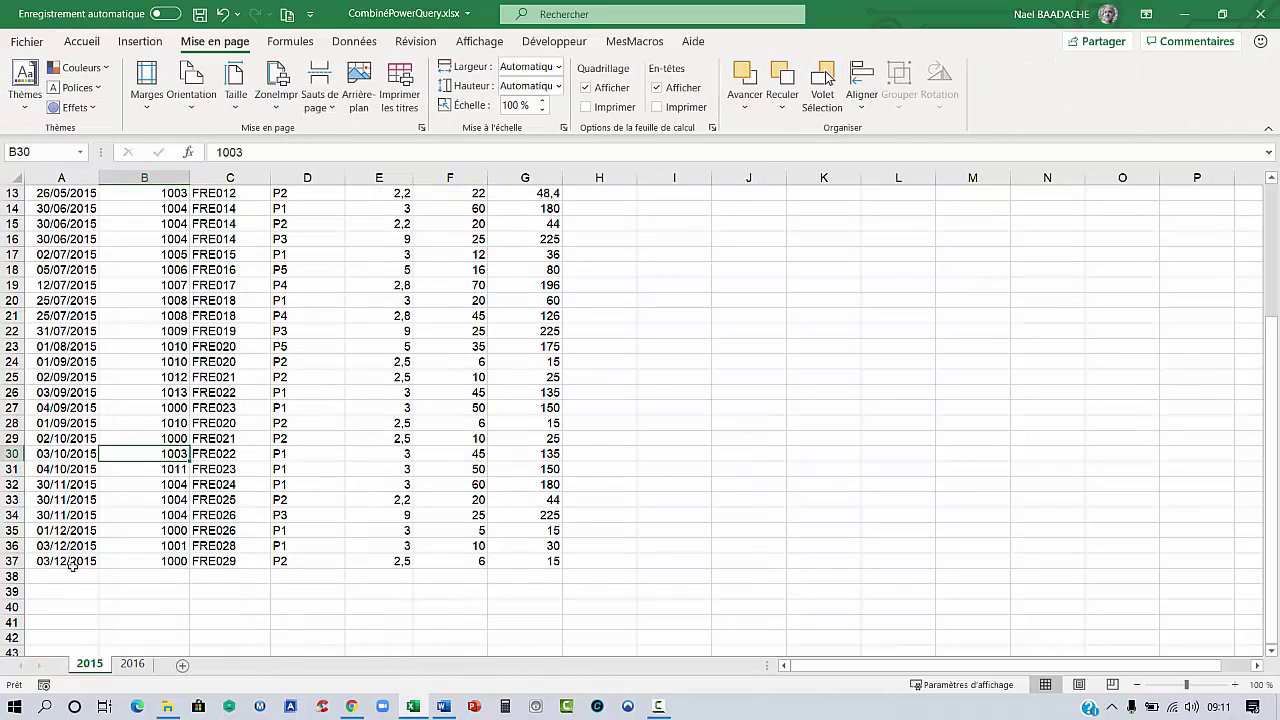
drag(70, 576, 80, 595)
click(91, 423)
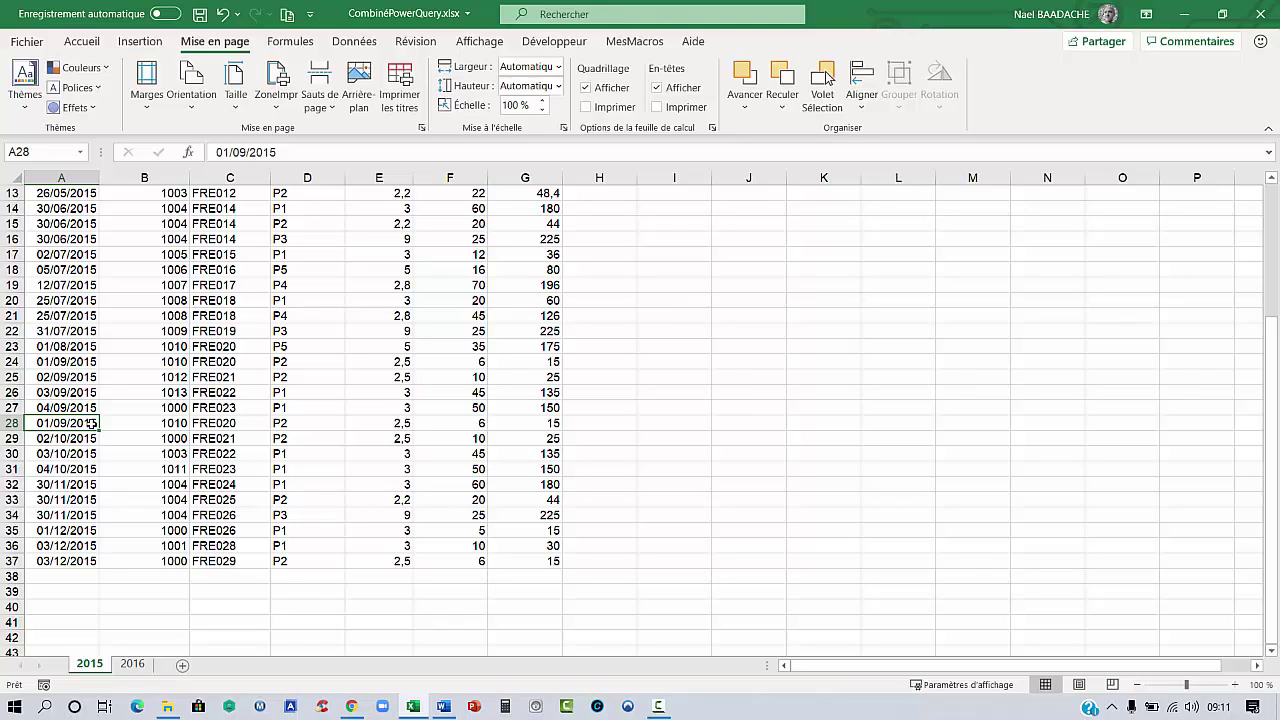
scroll(91, 423, up, 2)
scroll(91, 423, up, 2)
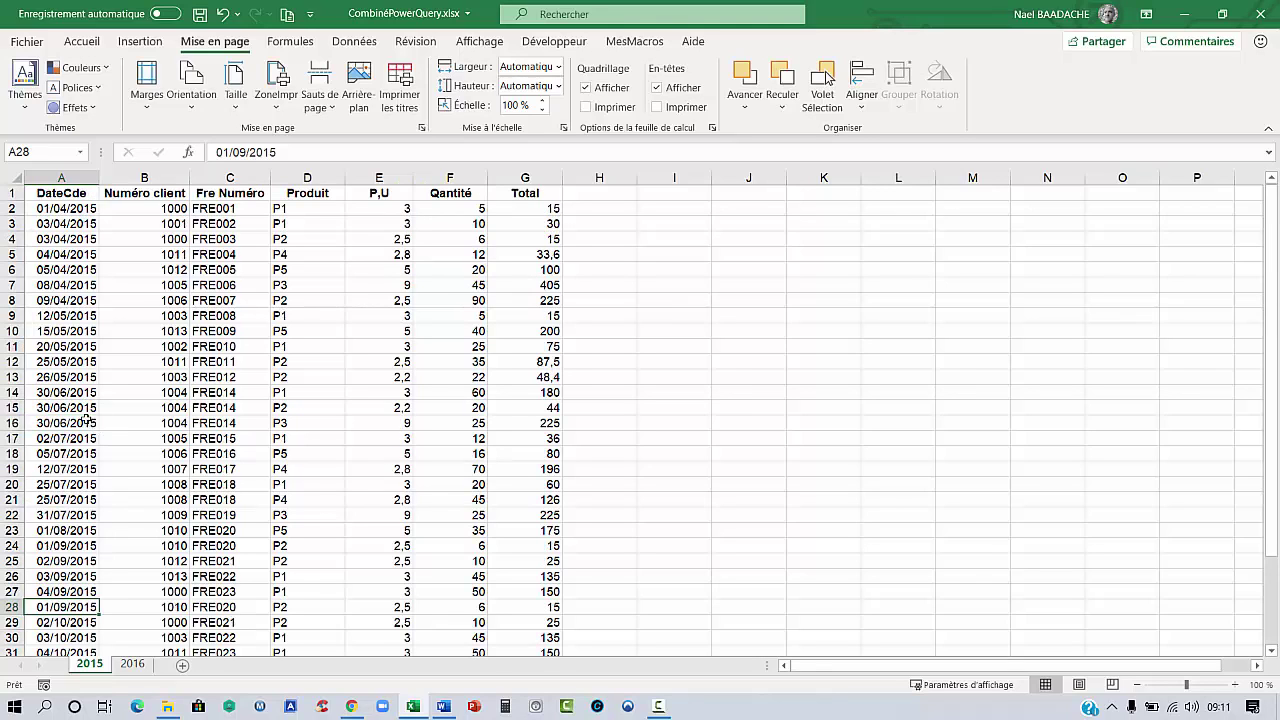
click(66, 254)
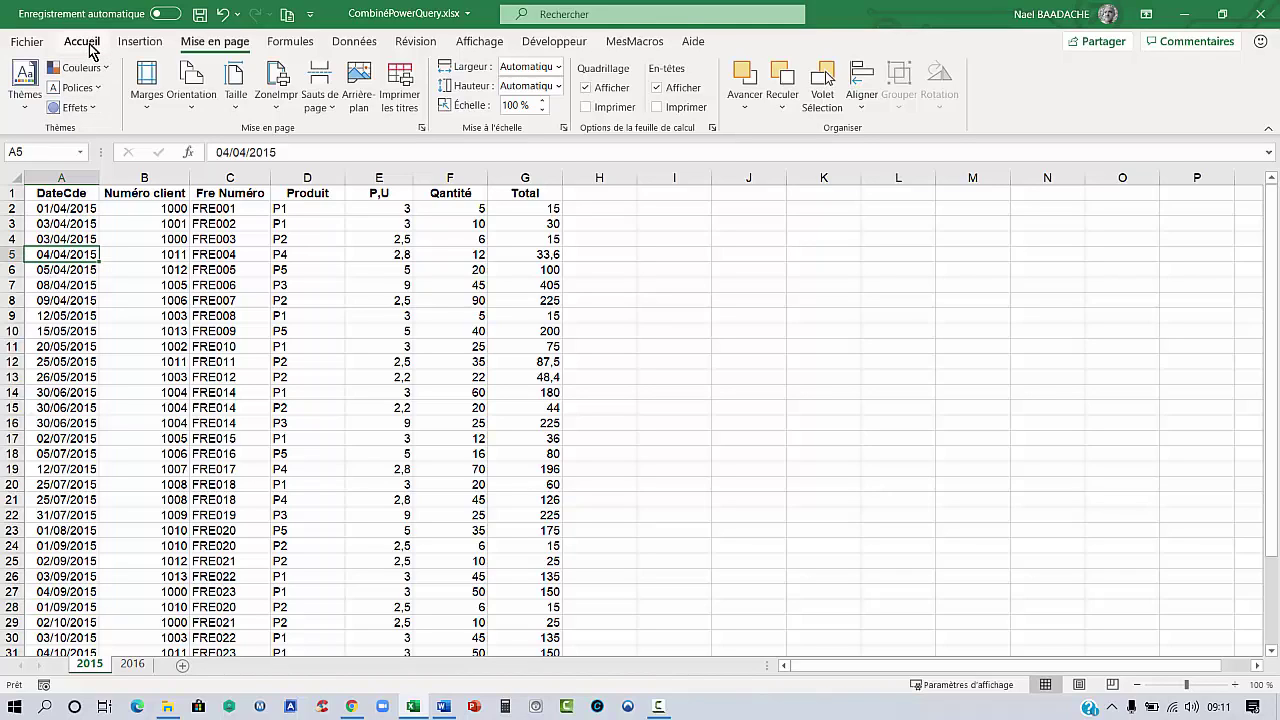
click(193, 240)
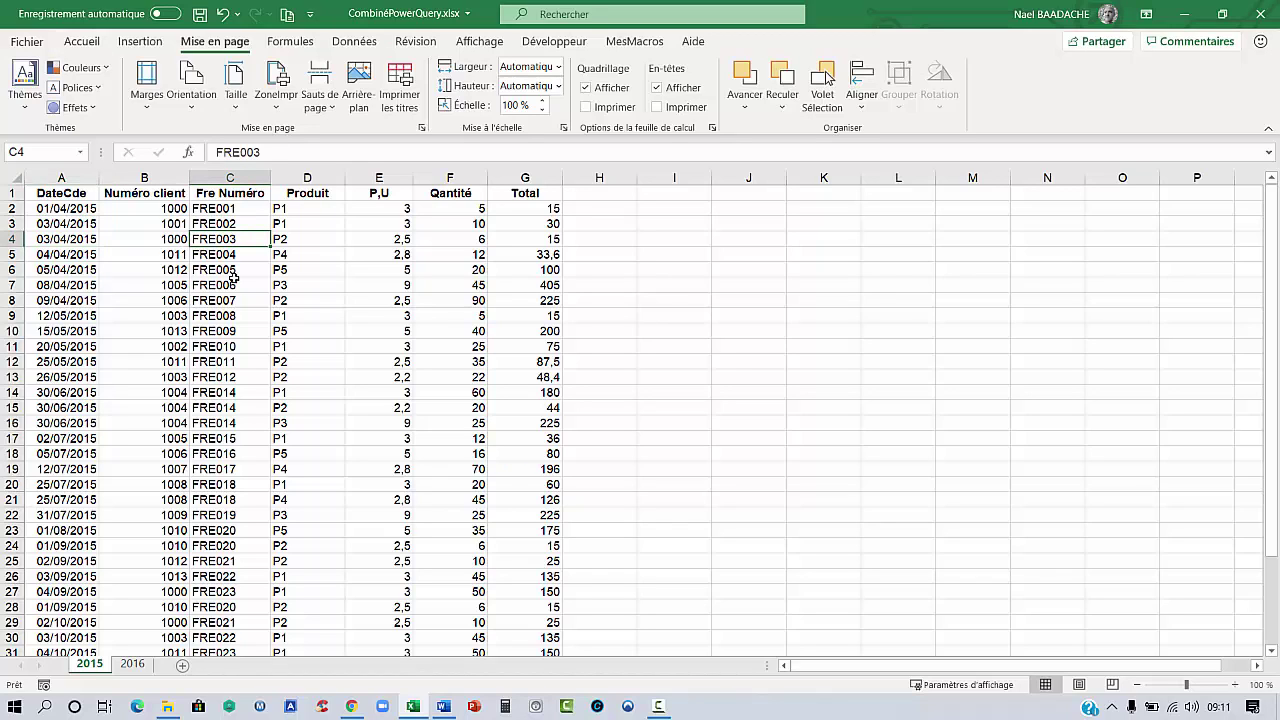
click(82, 41)
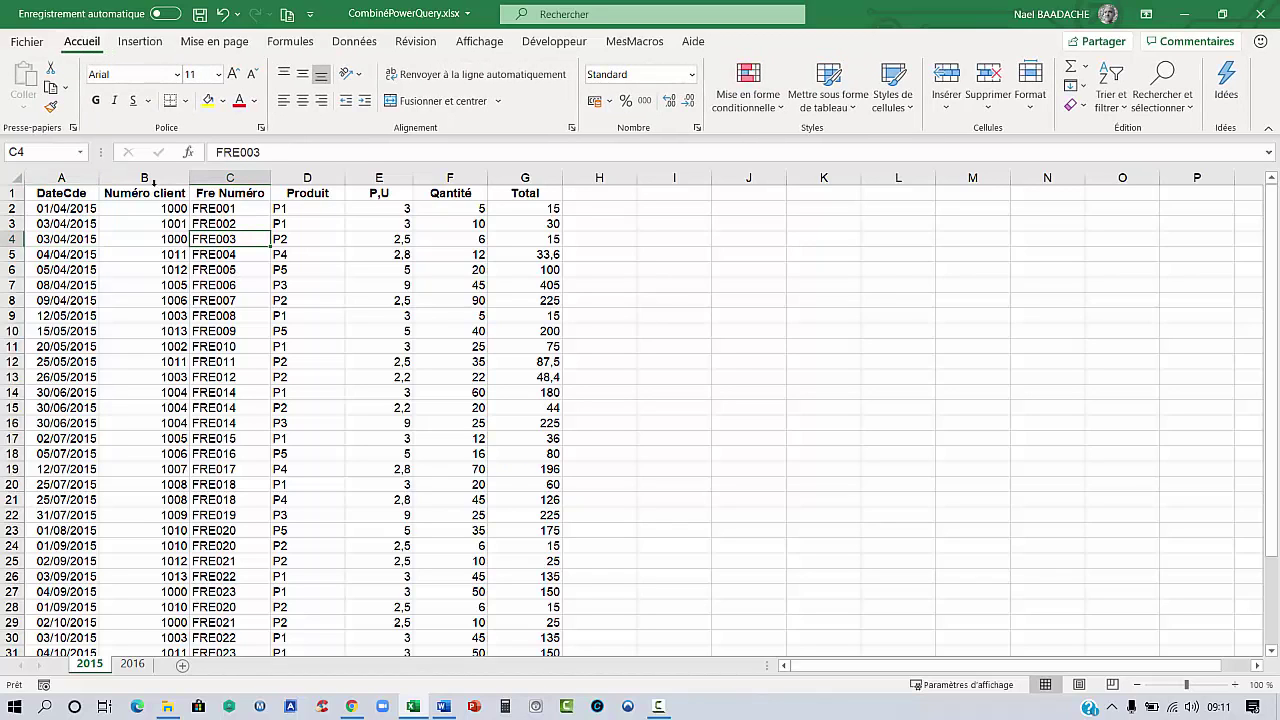
Format the 2015 orders in A1:G37 as a light blue banded table.
click(856, 108)
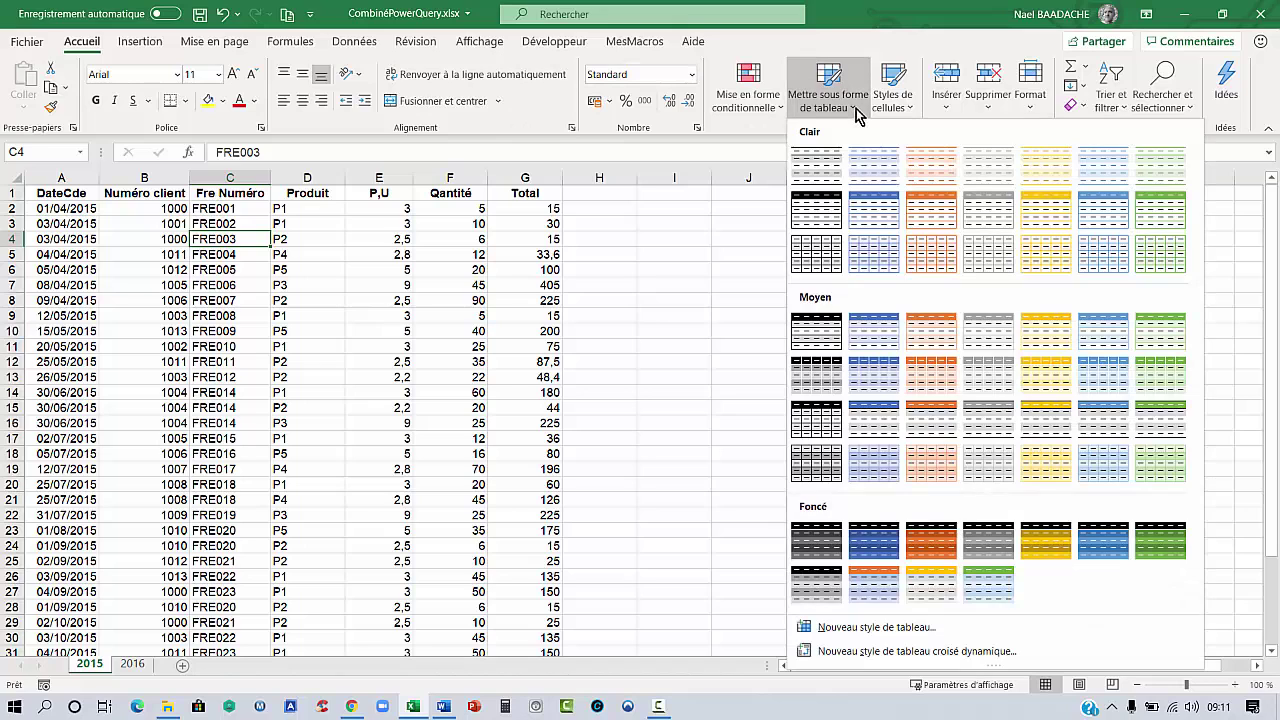
click(881, 178)
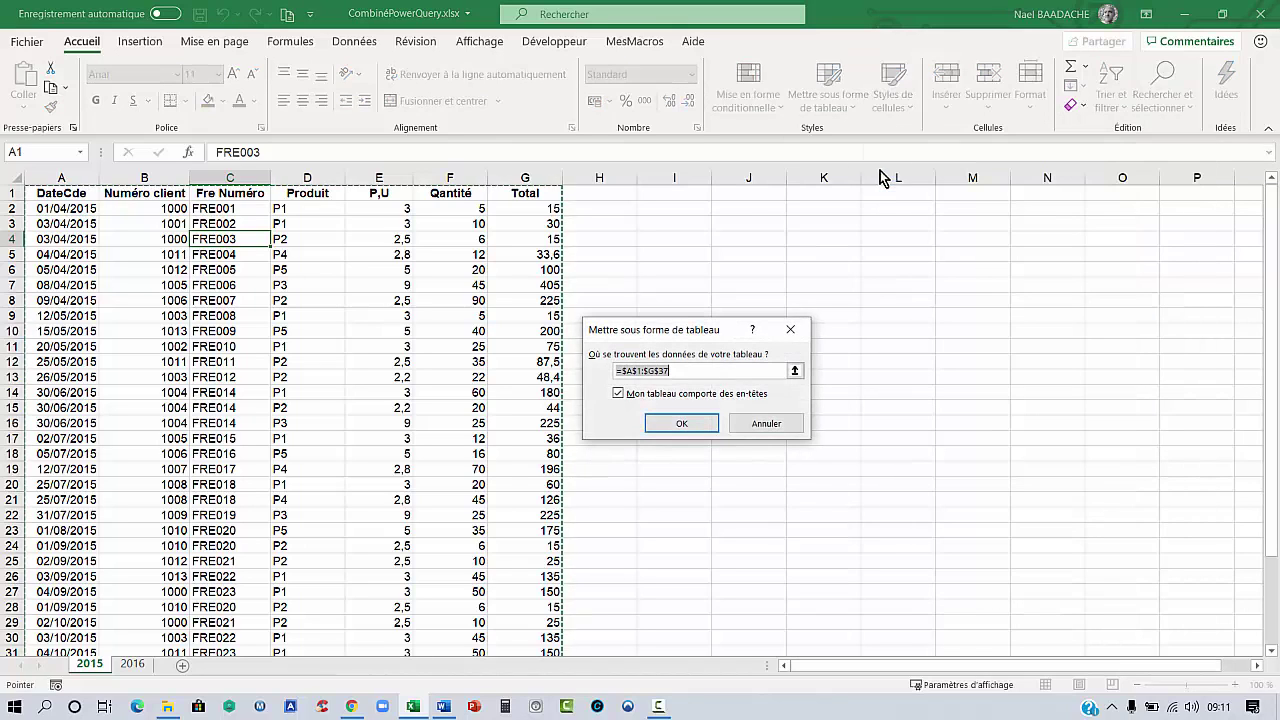
drag(706, 334, 779, 328)
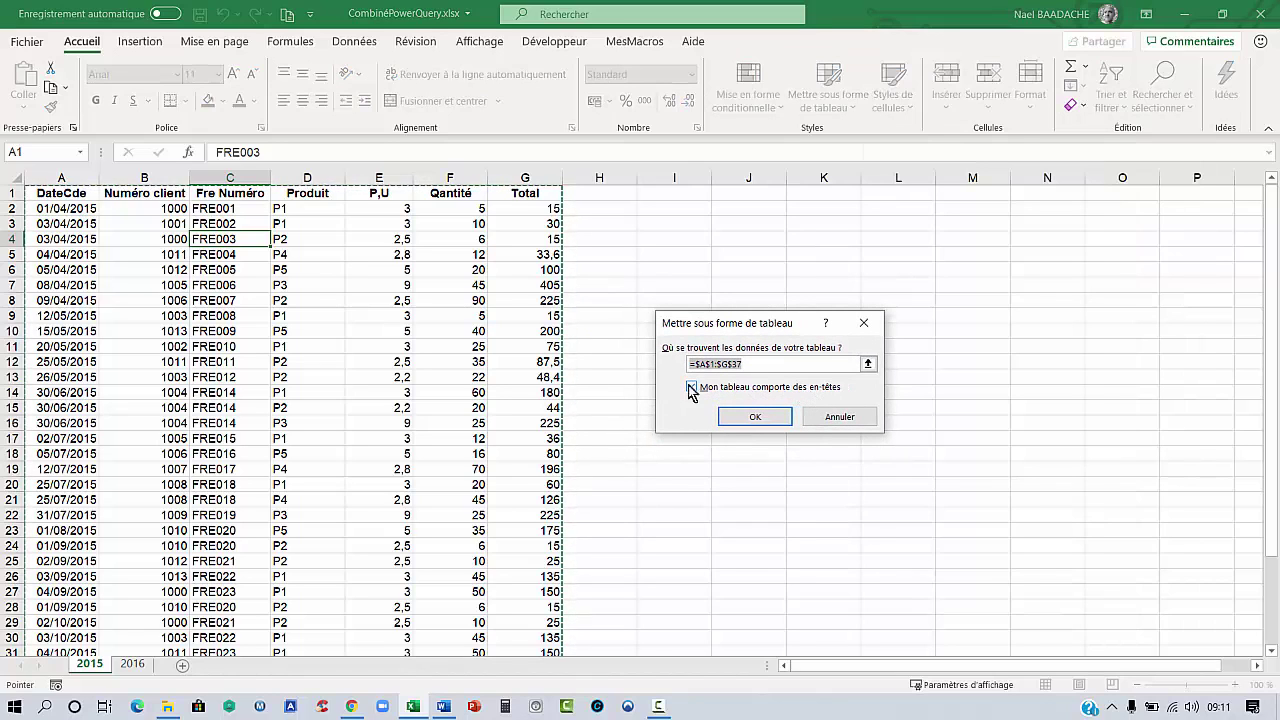
click(755, 417)
Rename the new table from Tableau1 to D_2015.
click(320, 331)
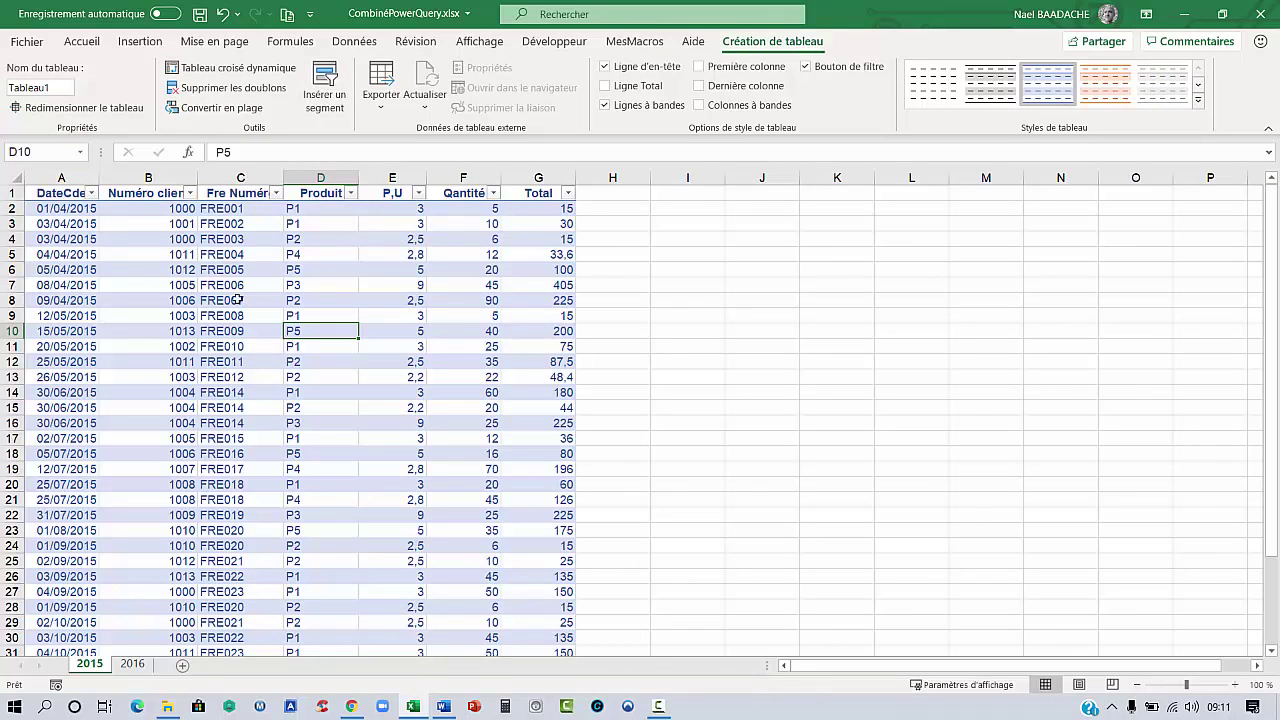
click(350, 268)
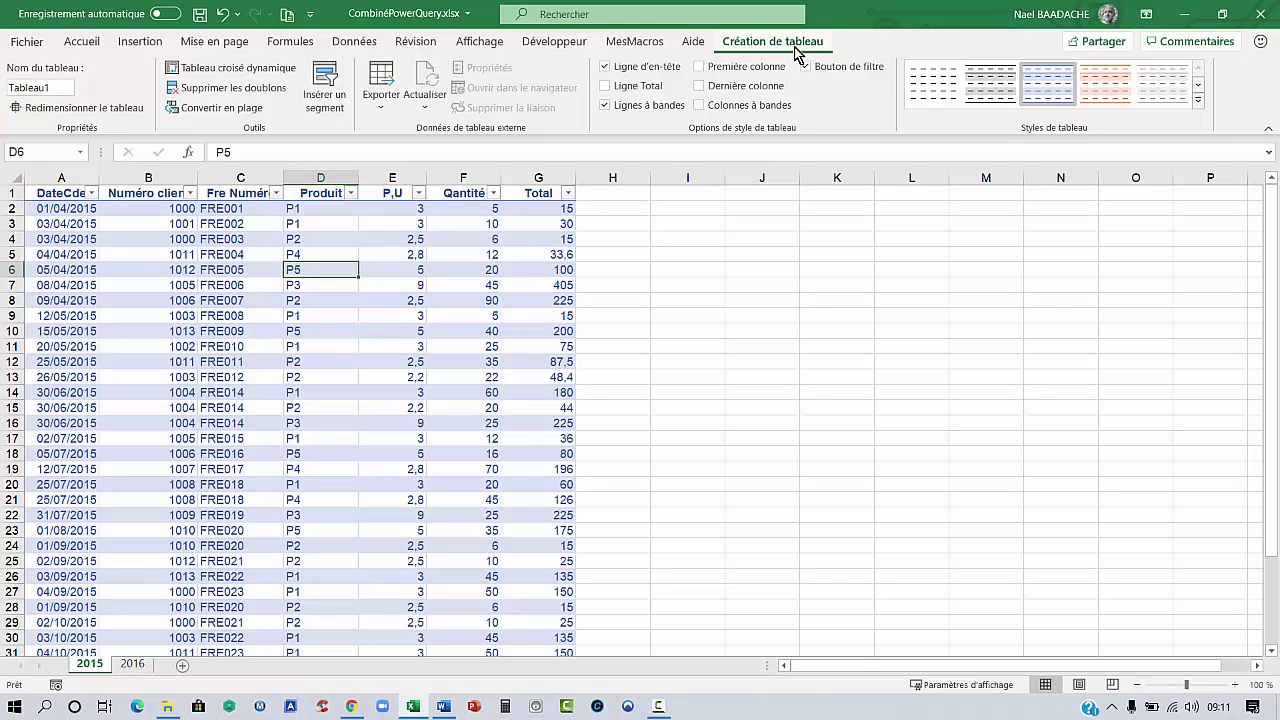
click(53, 88)
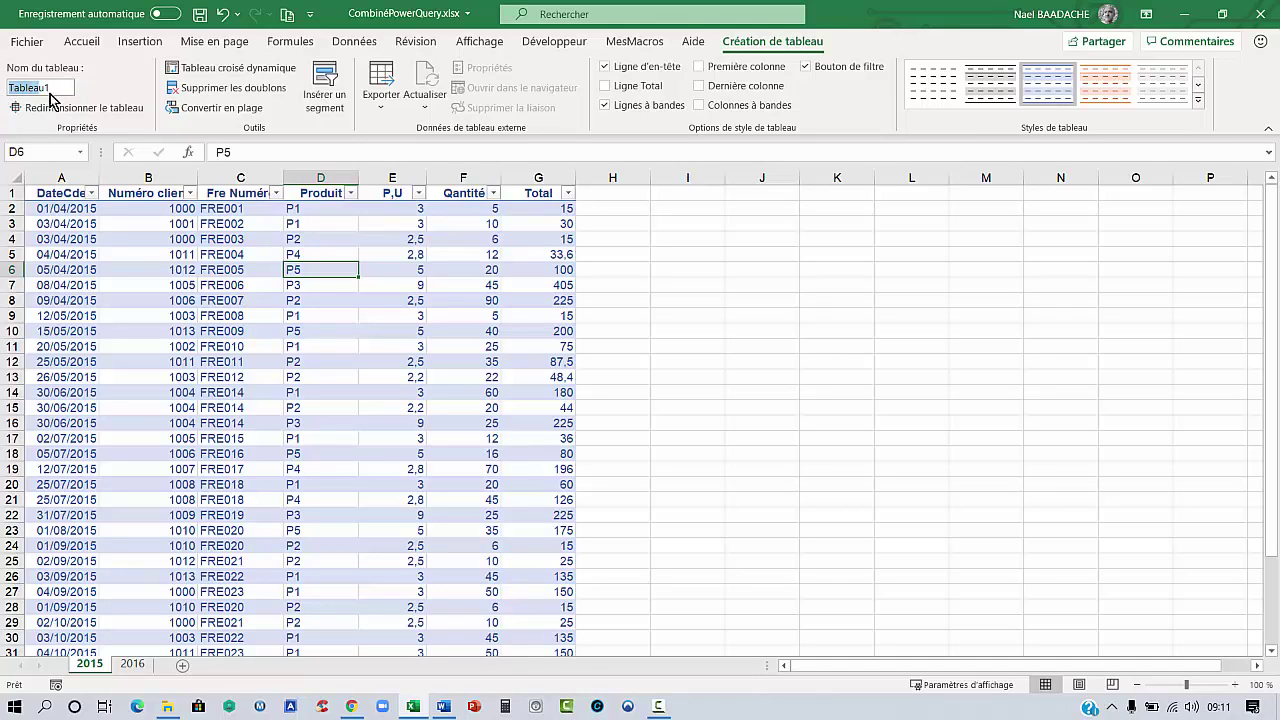
text(D_2)
text(015)
key(Return)
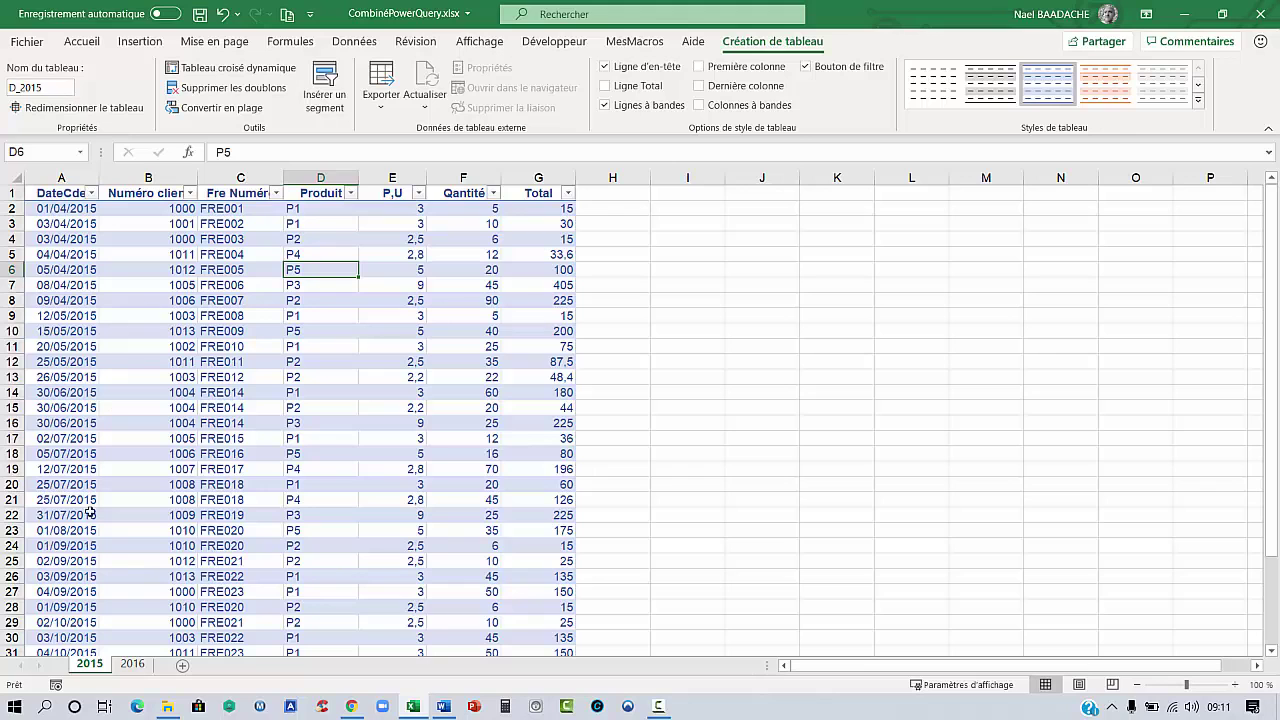
On the 2016 sheet, format A1:G19 as a light banded table.
click(131, 664)
click(170, 330)
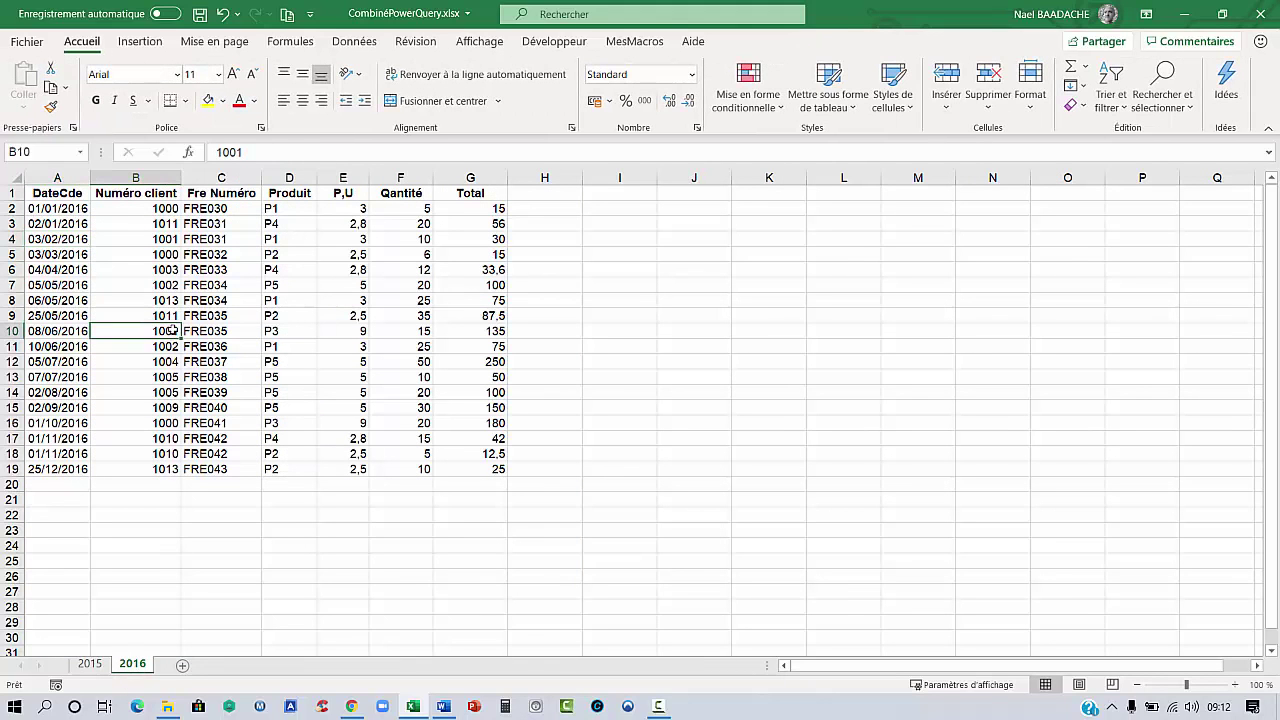
click(836, 105)
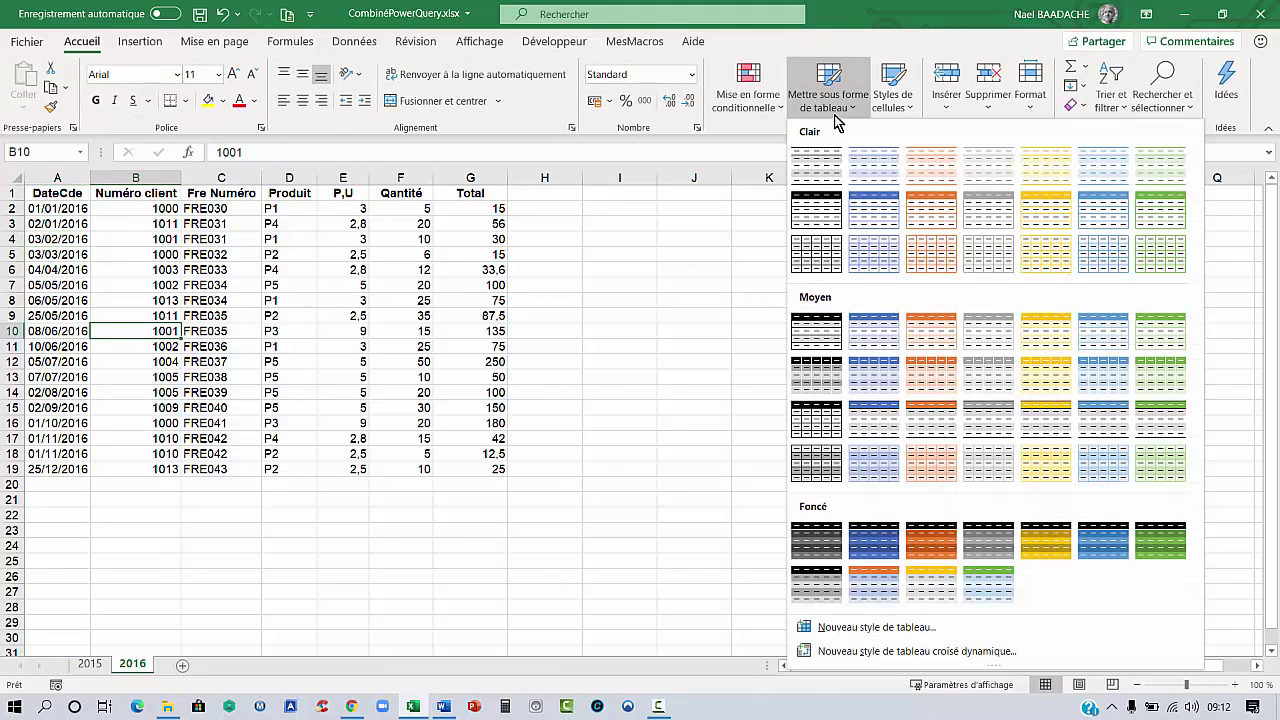
click(878, 165)
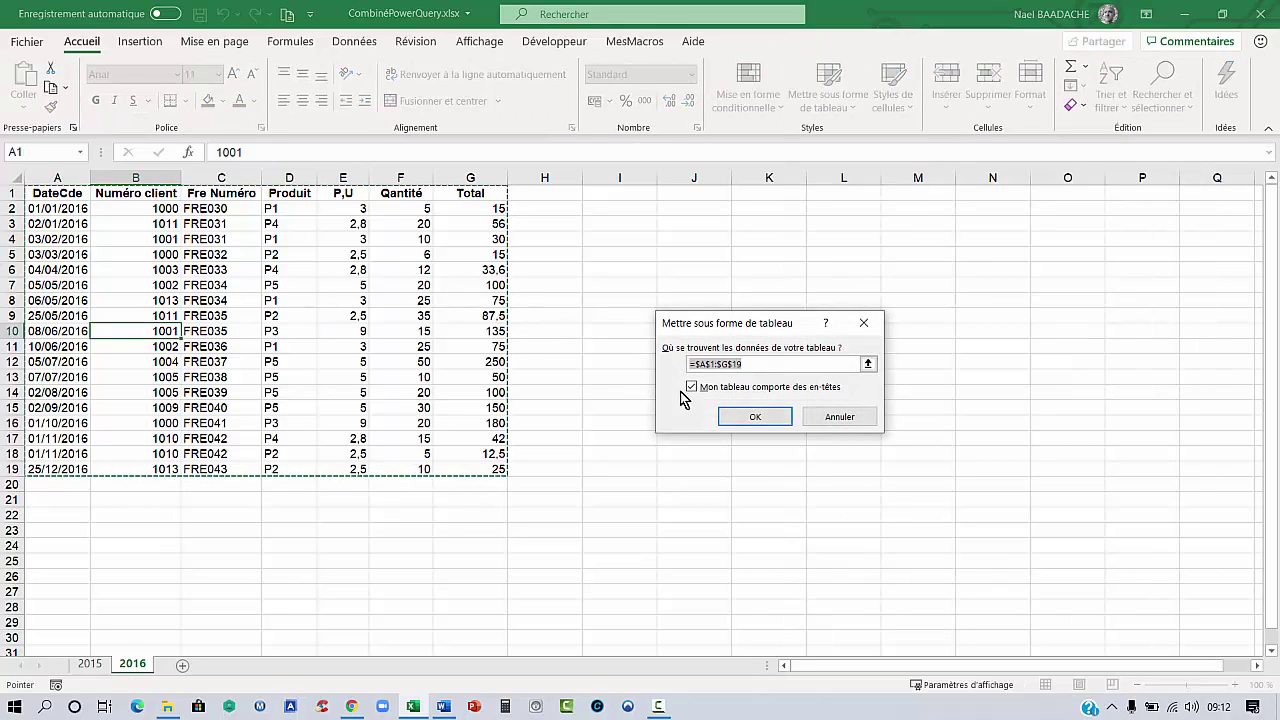
click(756, 416)
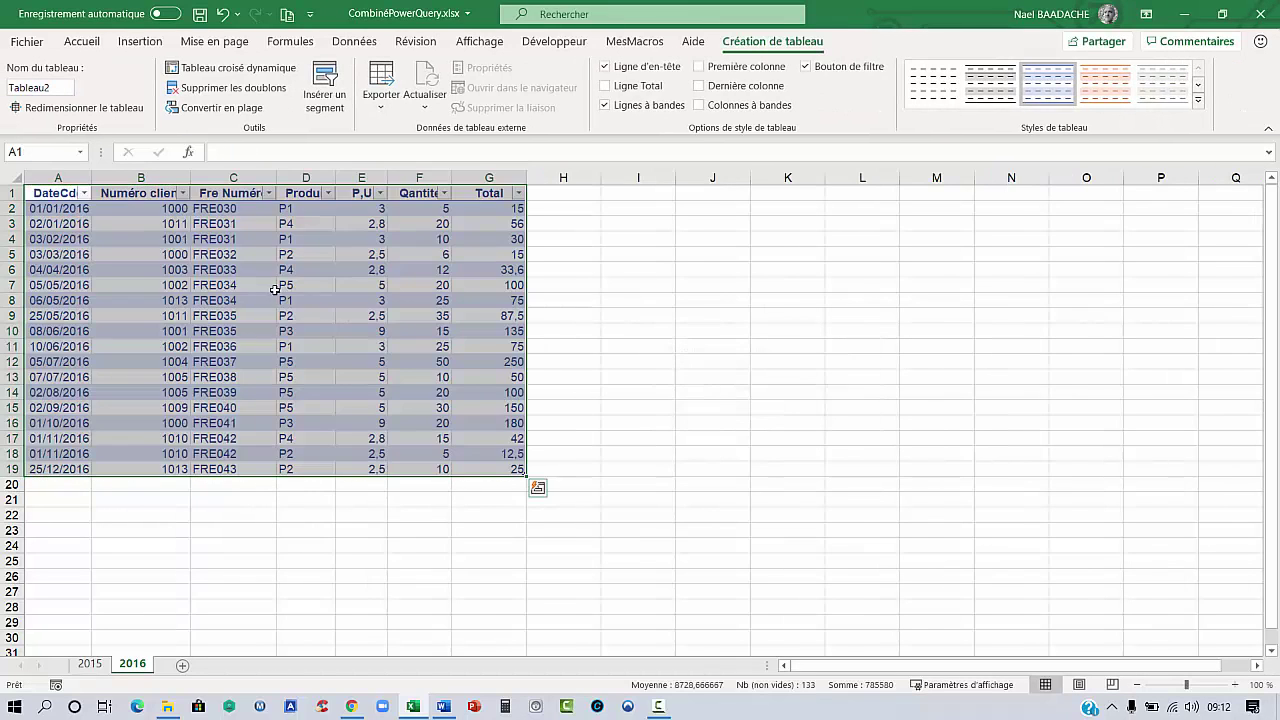
Rename the table from Tableau2 to D_2016.
click(240, 285)
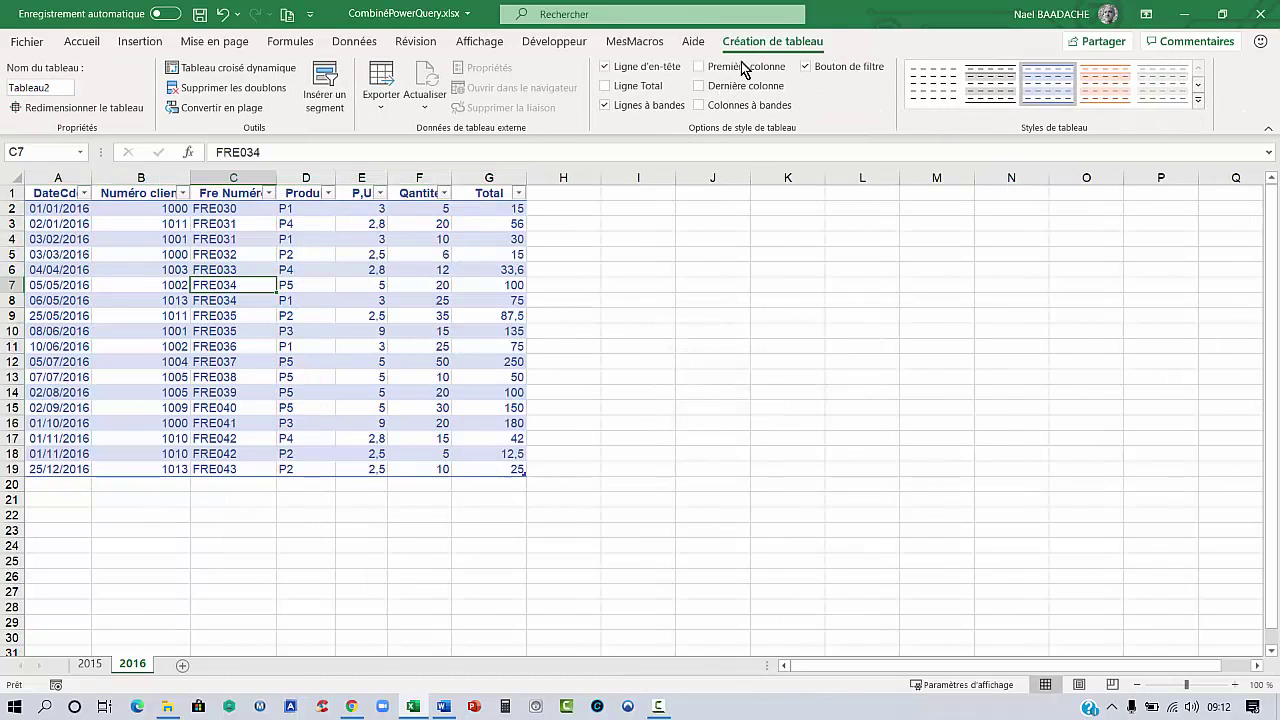
click(57, 88)
text(d)
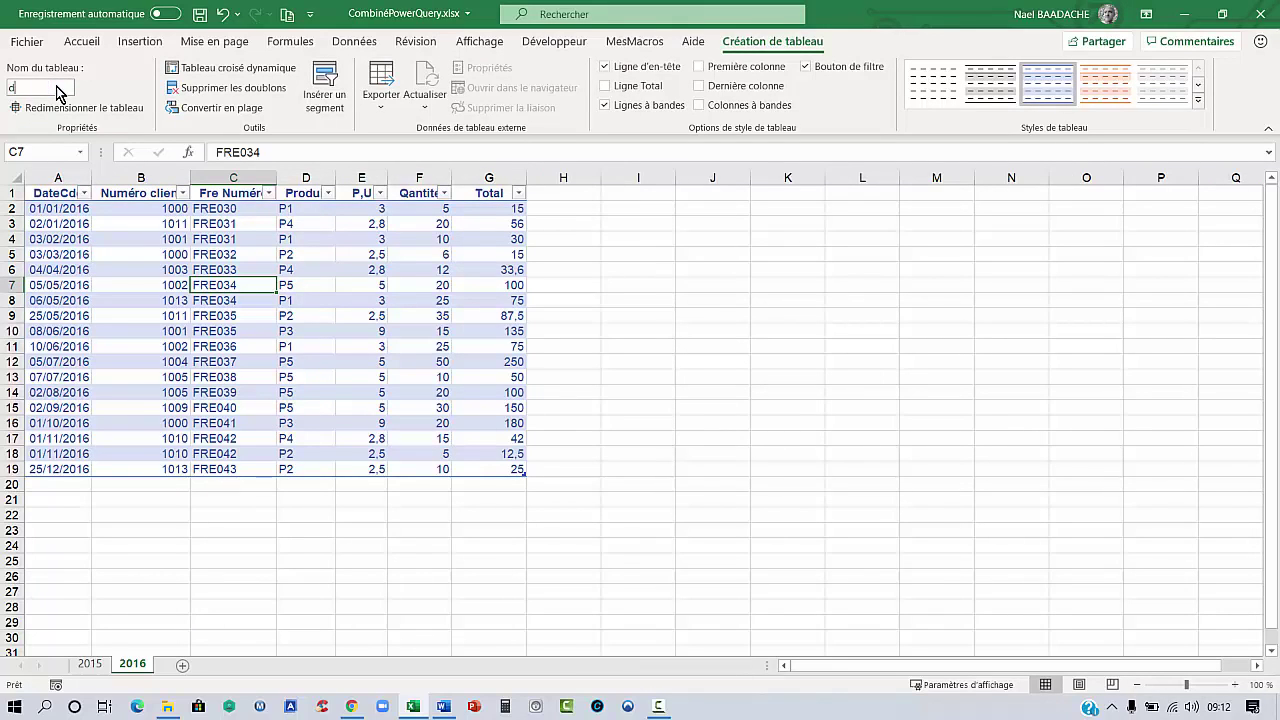
text(B)
key(BackSpace)
text(2016)
click(147, 330)
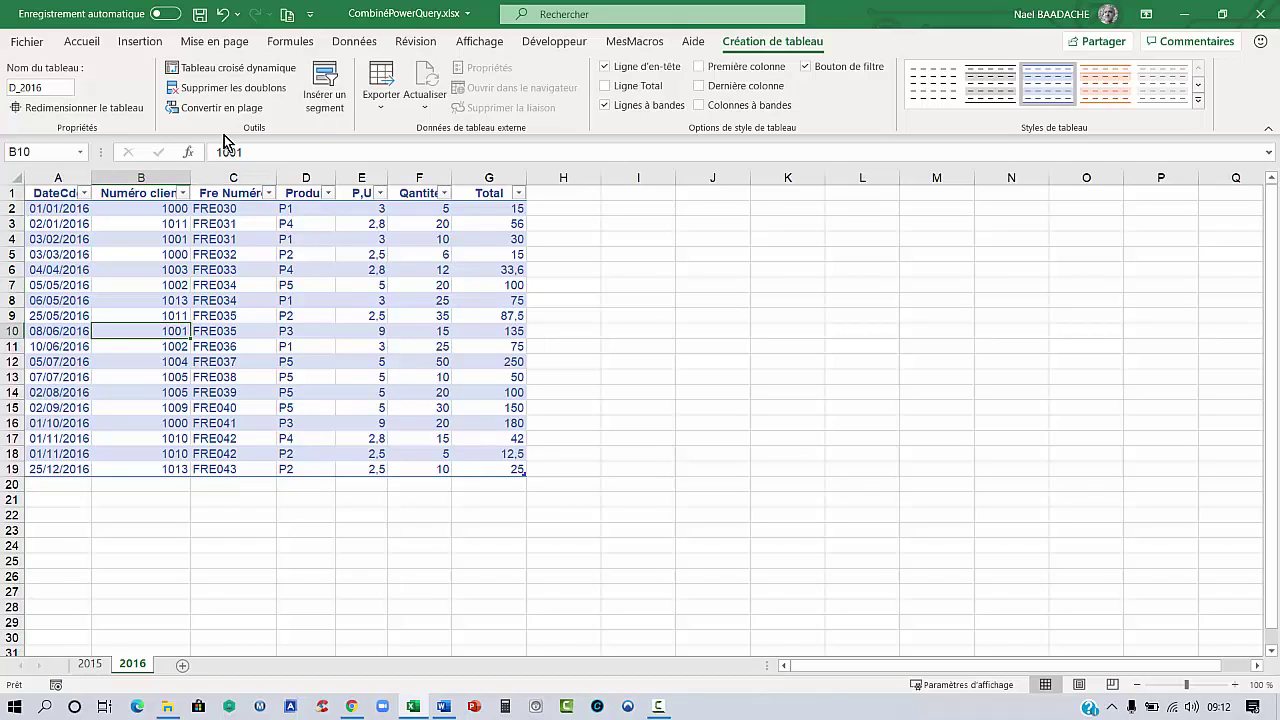
click(371, 48)
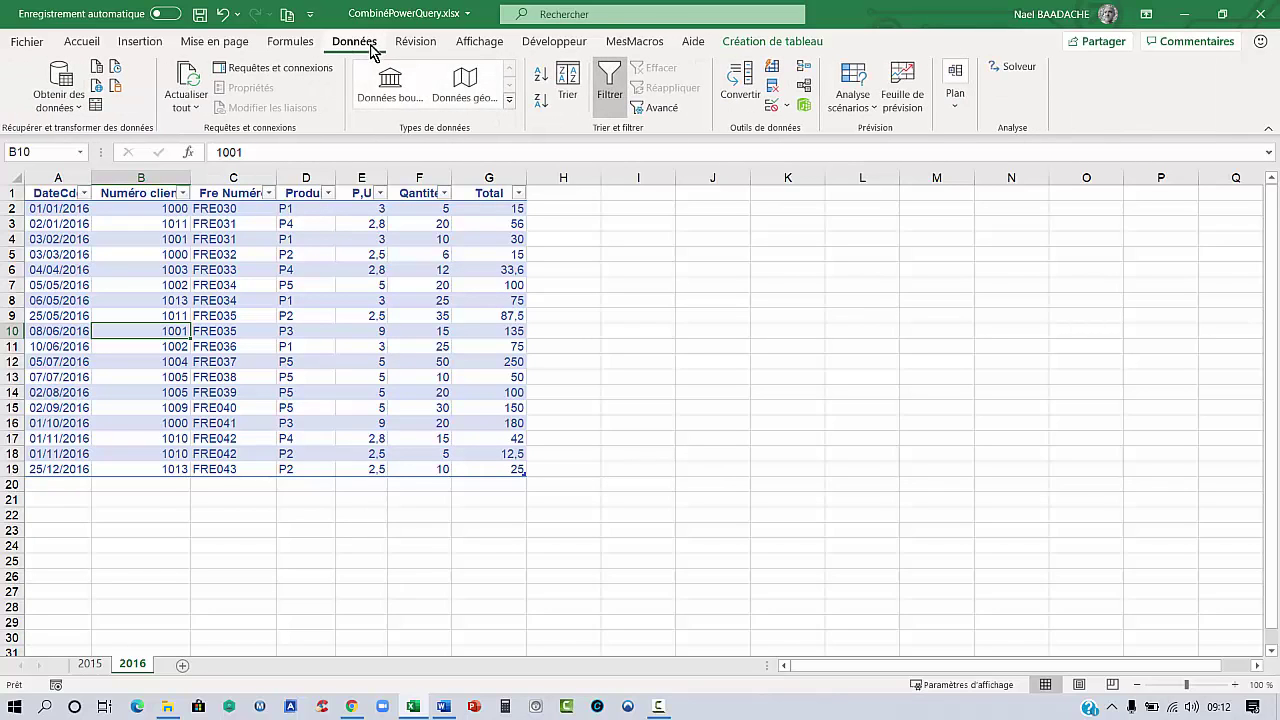
Import from an Excel workbook: Desktop > CombinerFusionner > CombinéPowerQuery.xlsx.
click(62, 116)
mouse_move(90, 140)
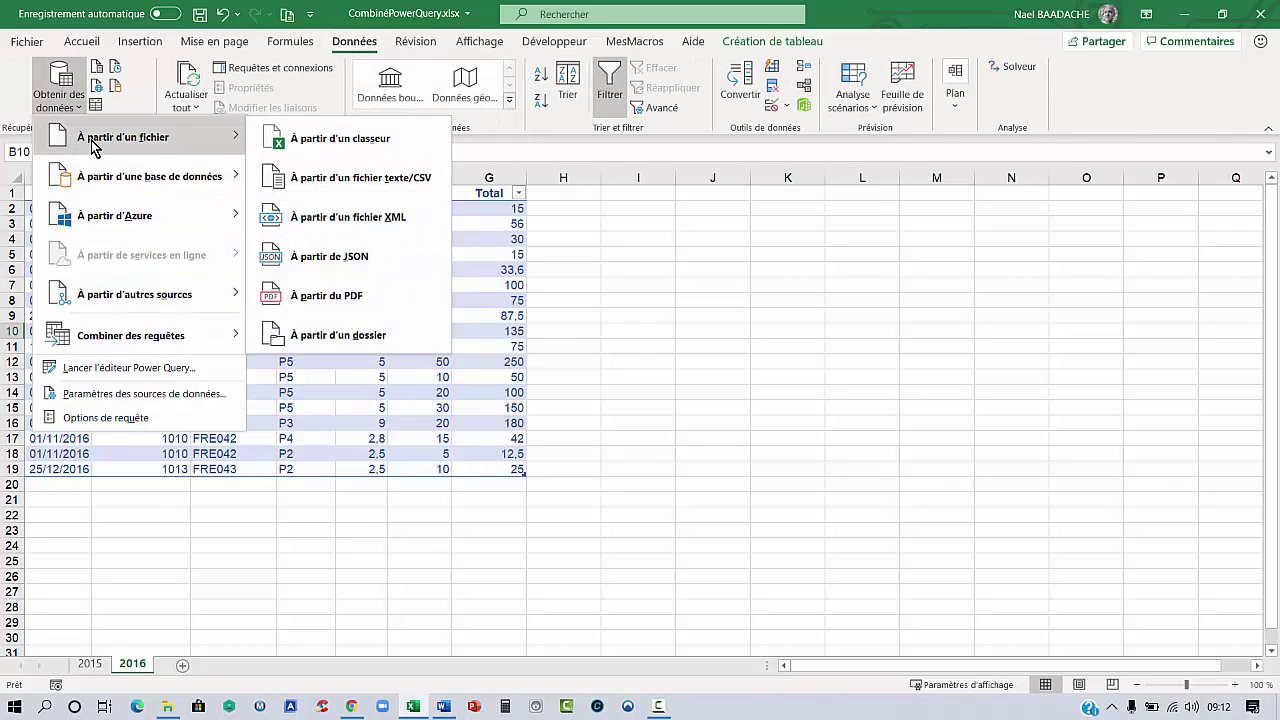
click(330, 140)
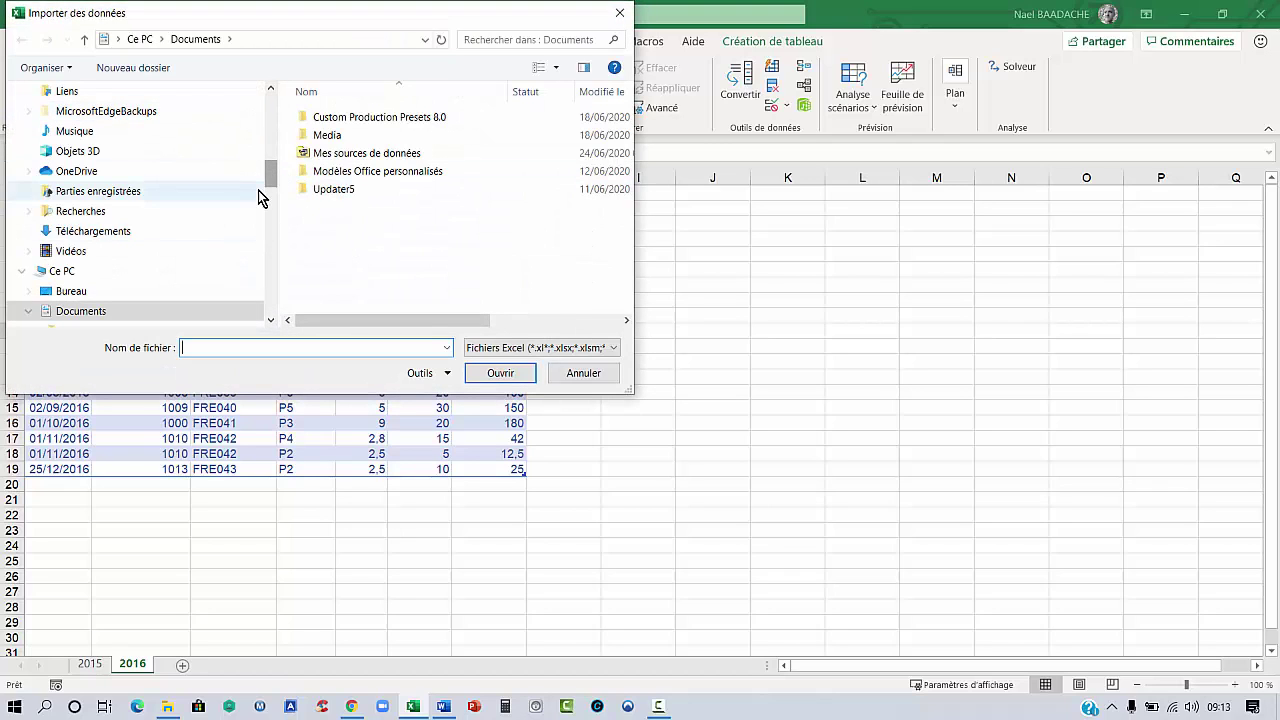
drag(272, 172, 270, 95)
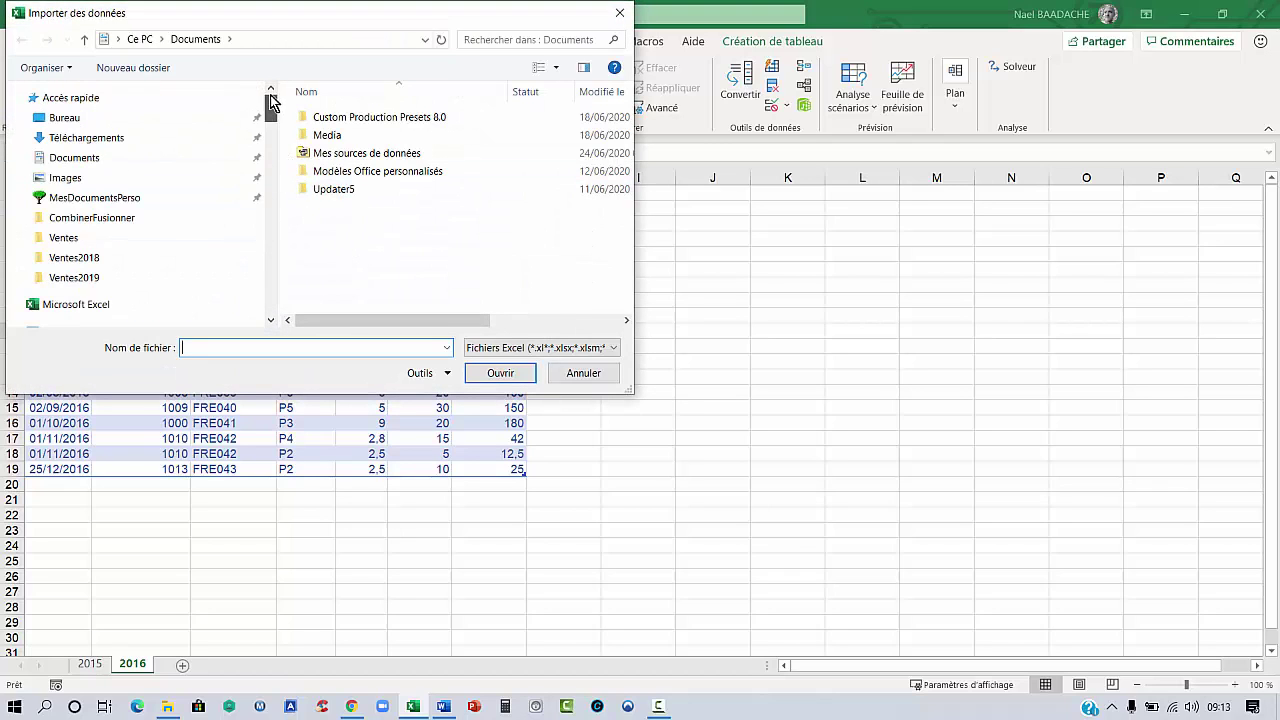
click(64, 118)
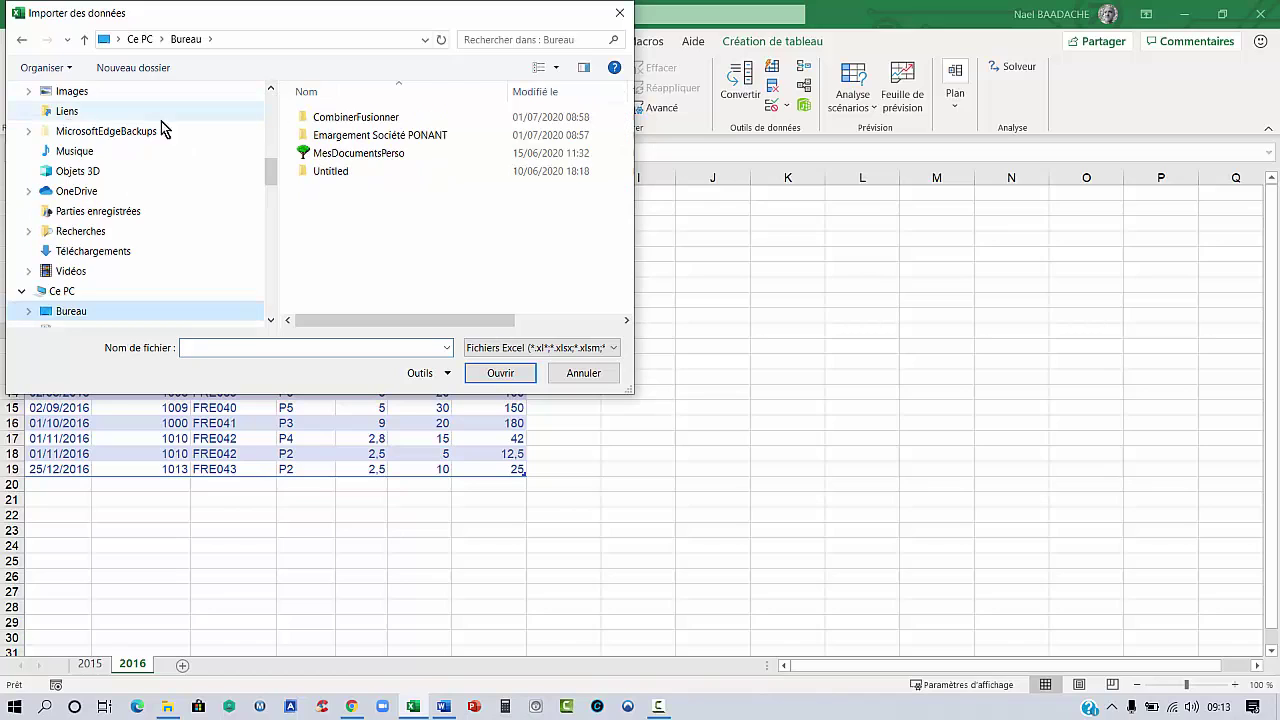
double_click(336, 119)
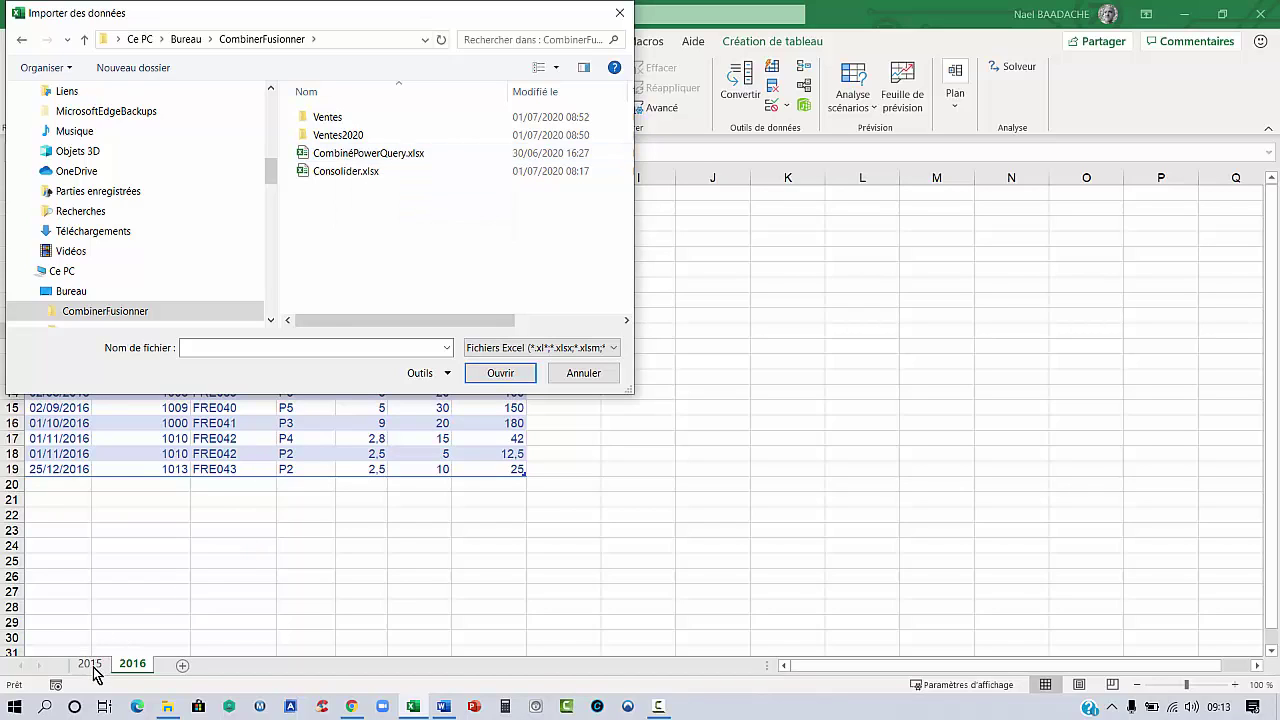
double_click(352, 154)
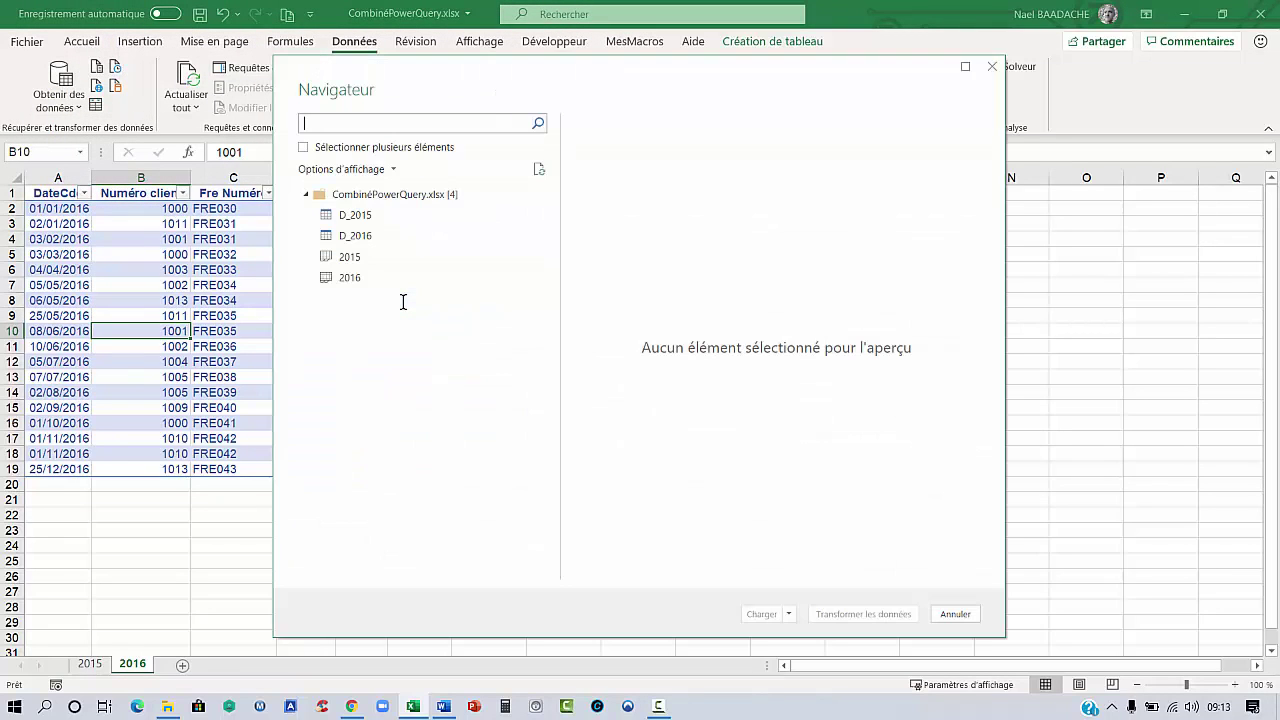
Preview the D_2015 and D_2016 tables in the Navigator.
click(352, 236)
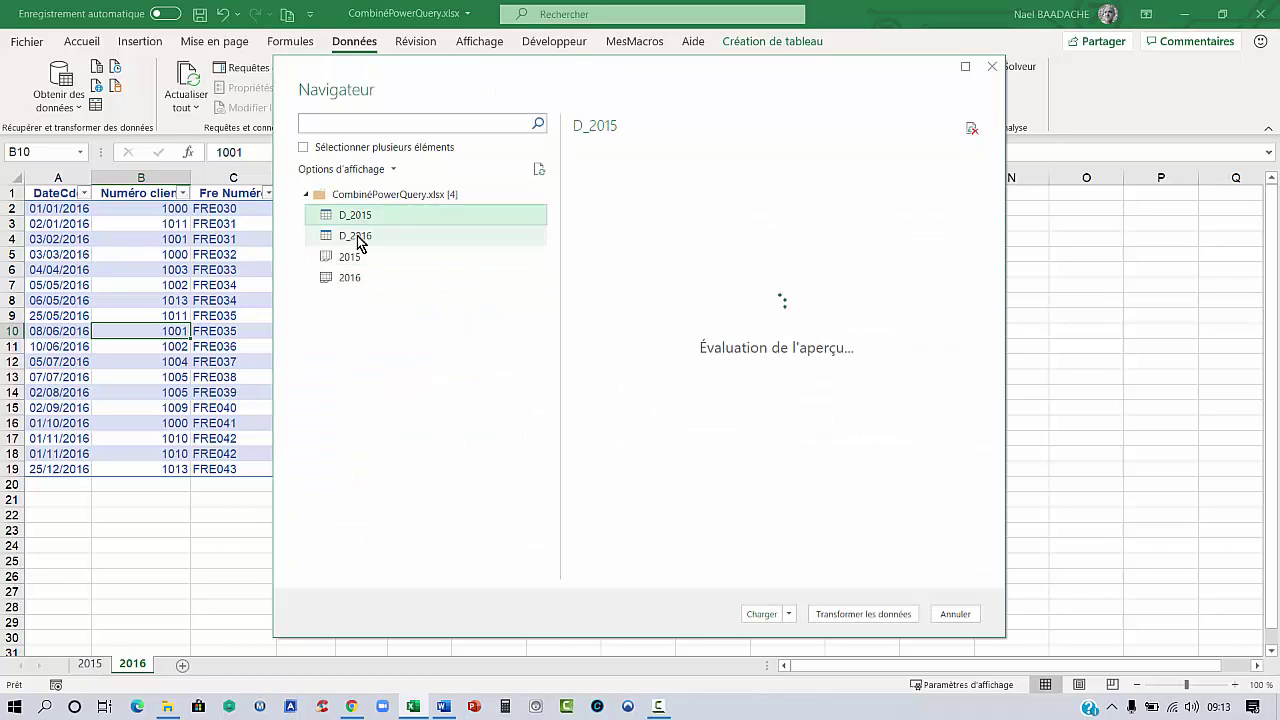
click(355, 220)
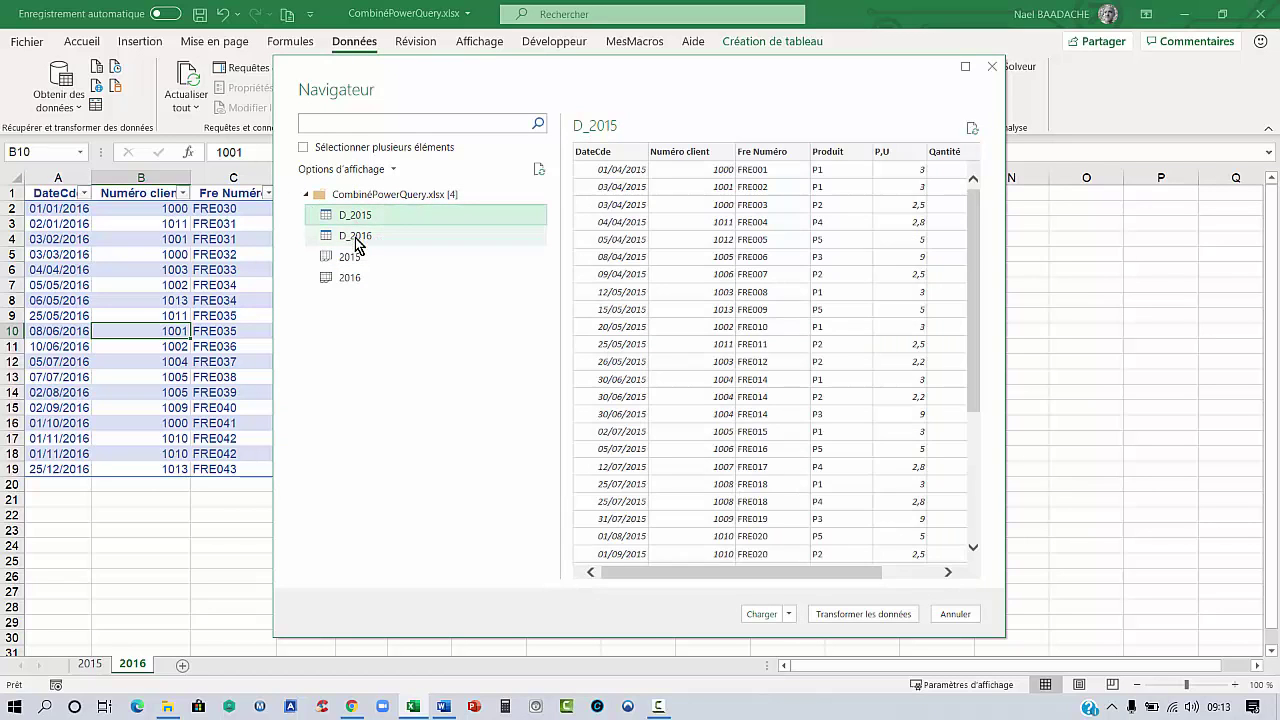
click(357, 240)
click(357, 221)
click(357, 238)
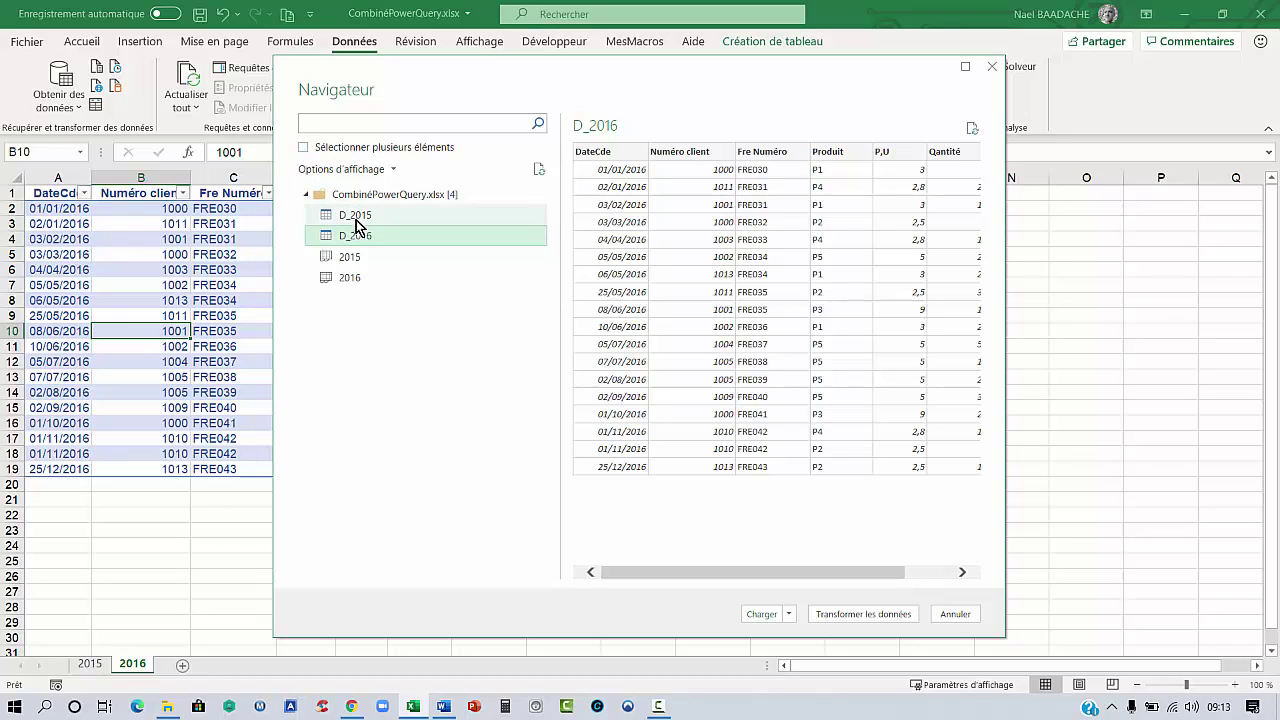
Enable multiple selection, check D_2015 and D_2016, and load them.
click(303, 148)
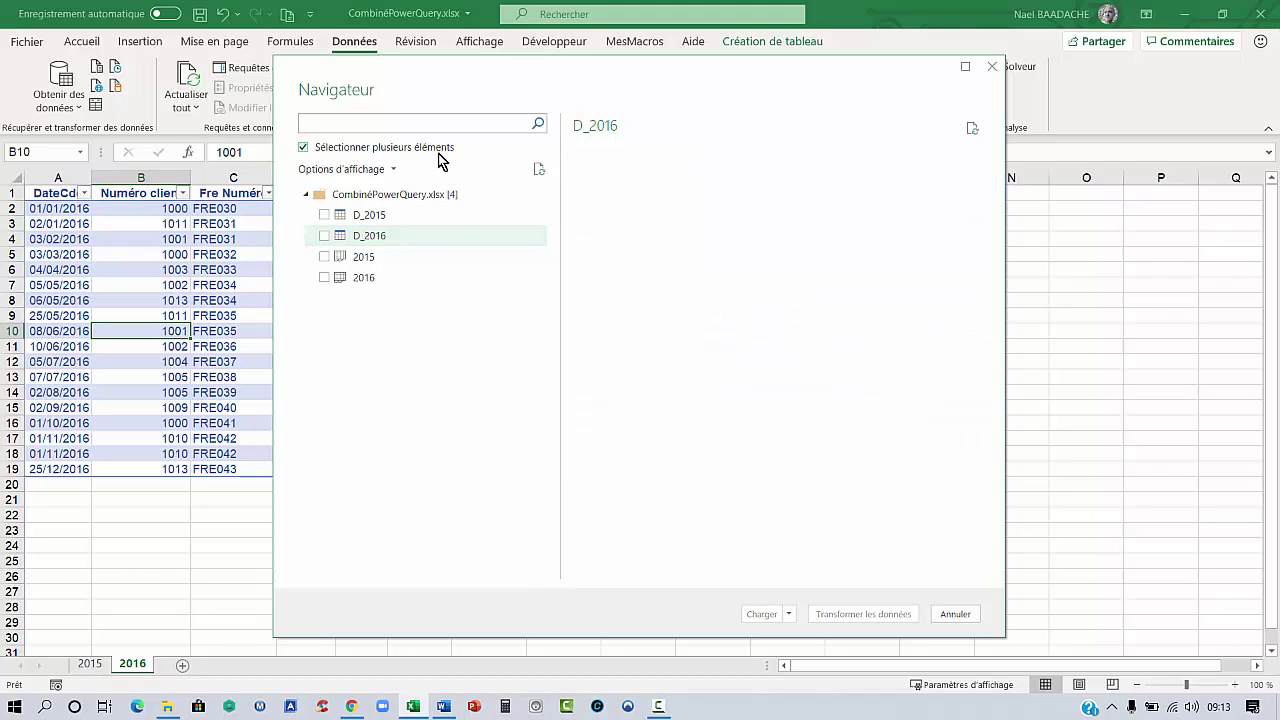
click(324, 216)
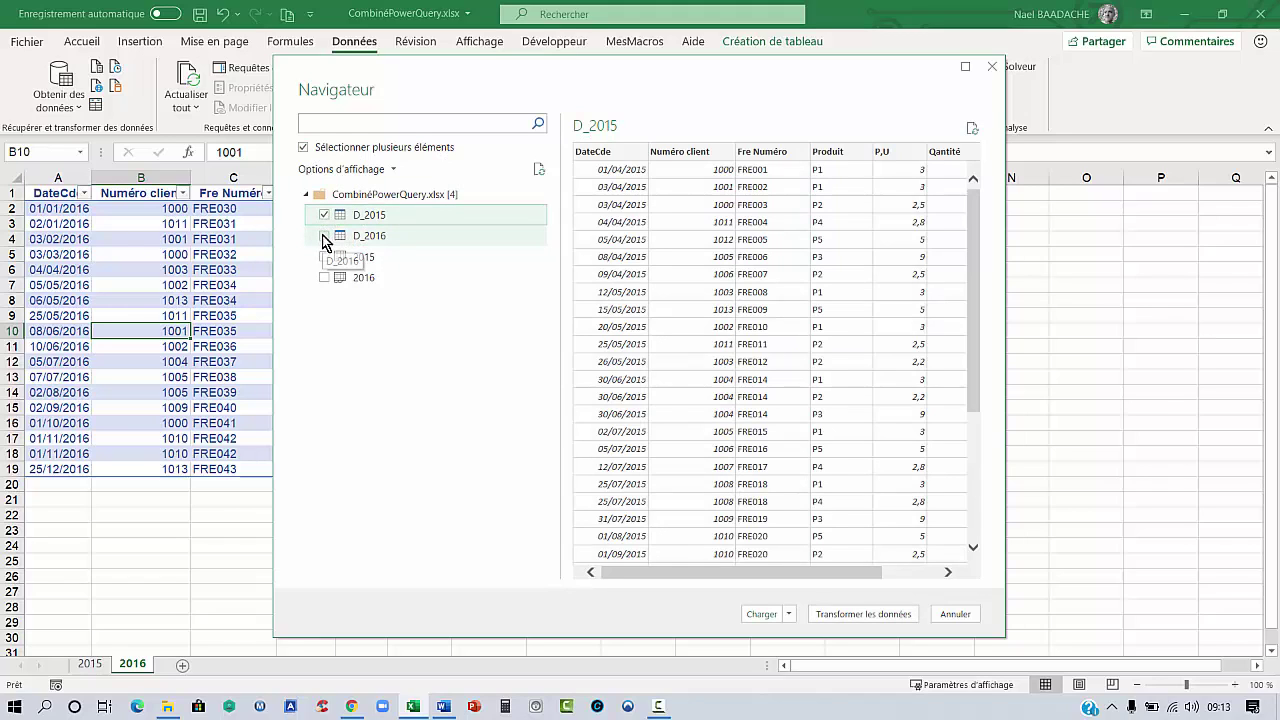
click(324, 236)
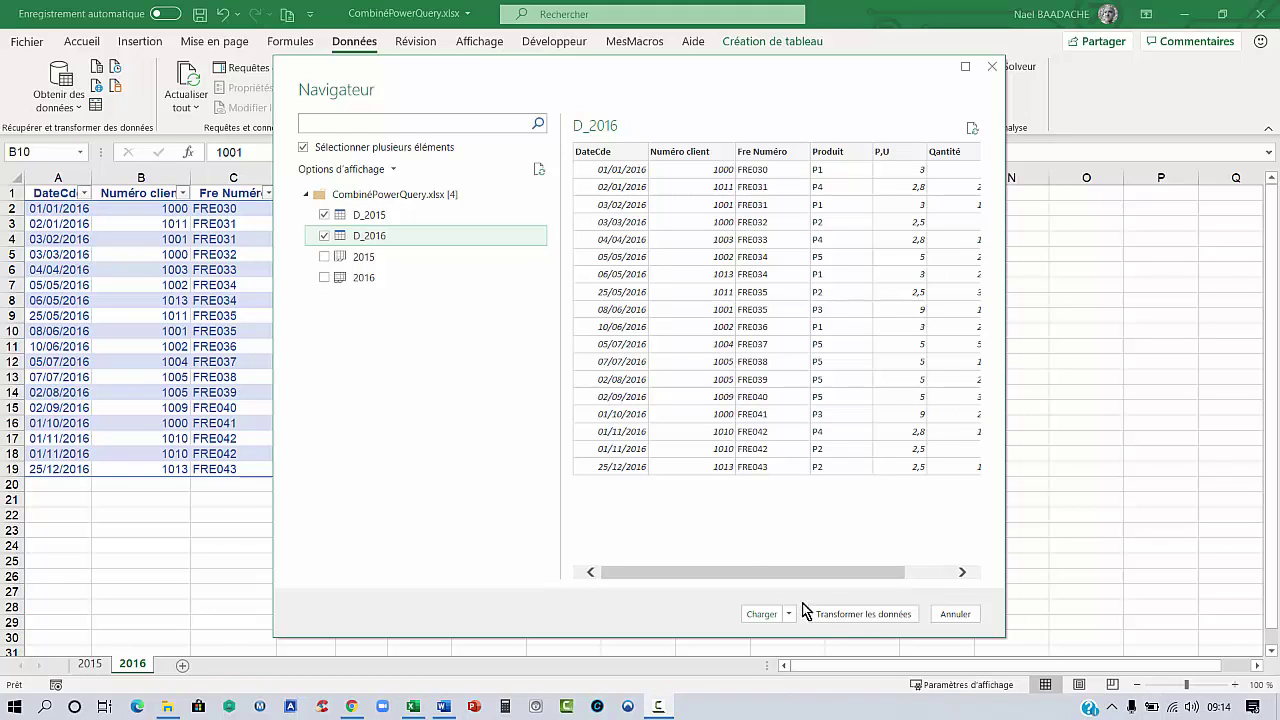
click(763, 613)
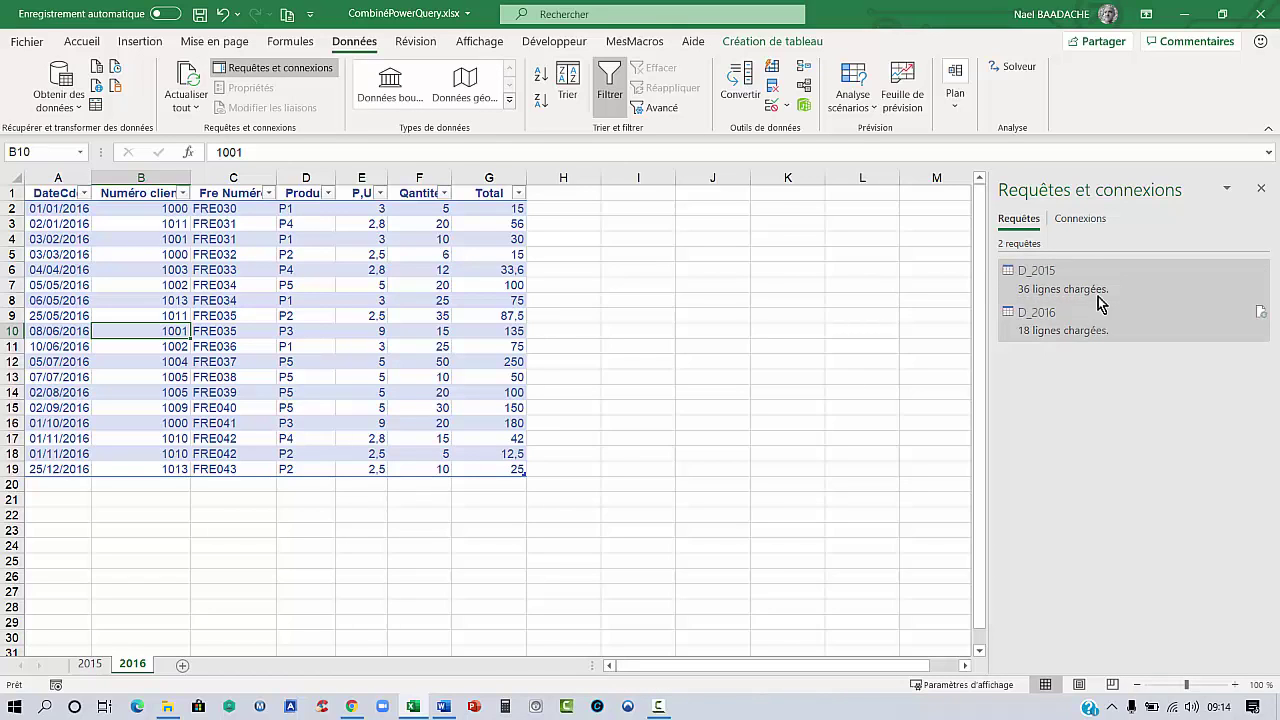
Append D_2015 and D_2016 into a new query using the three-or-more-tables option.
mouse_move(1038, 248)
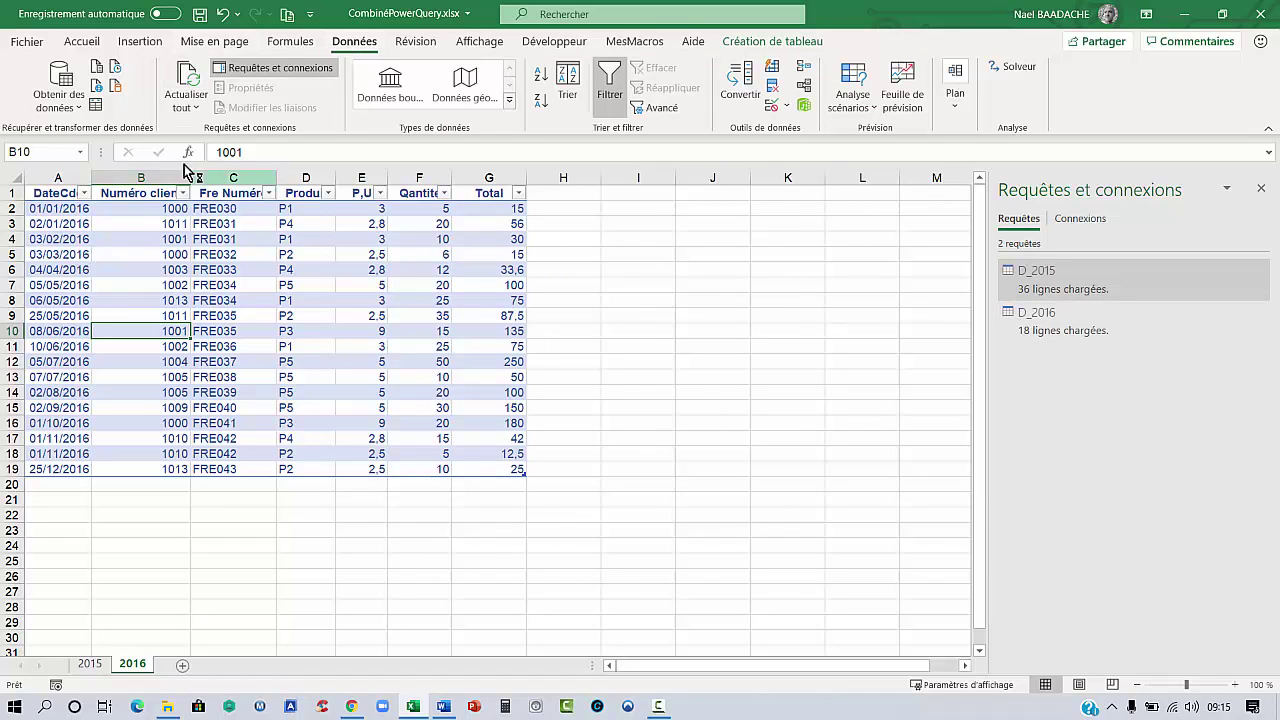
click(73, 110)
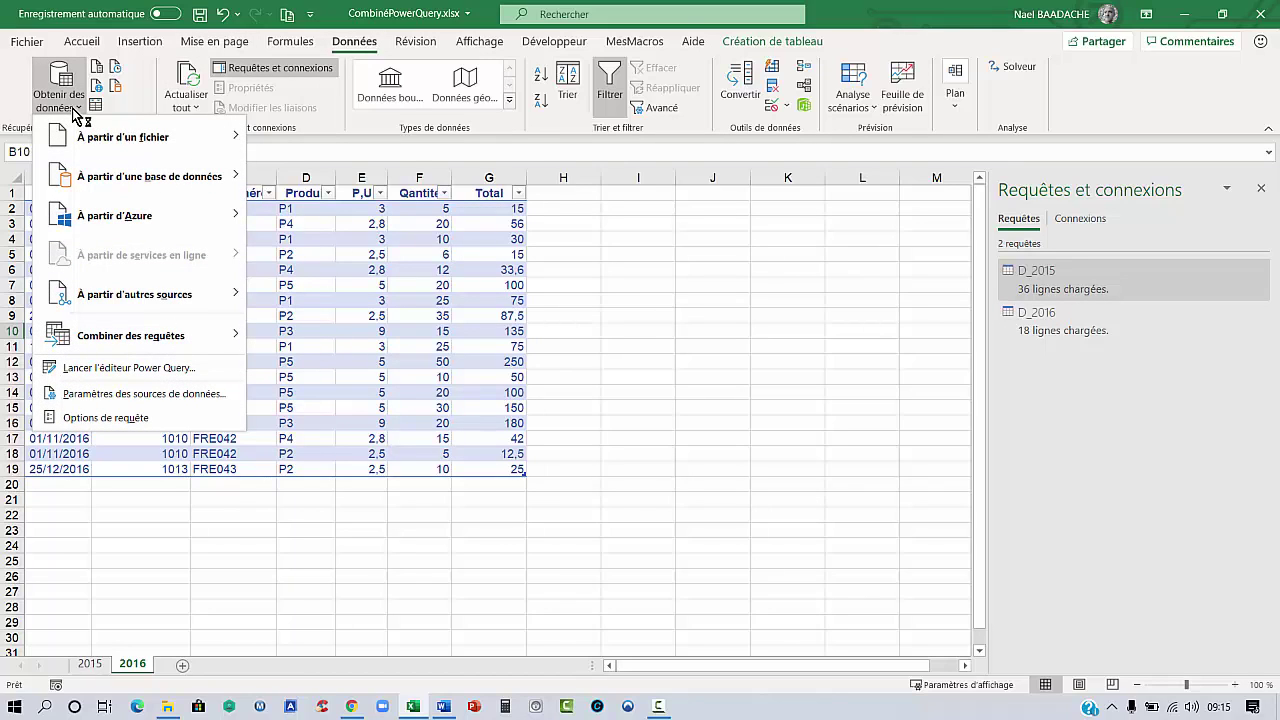
mouse_move(95, 338)
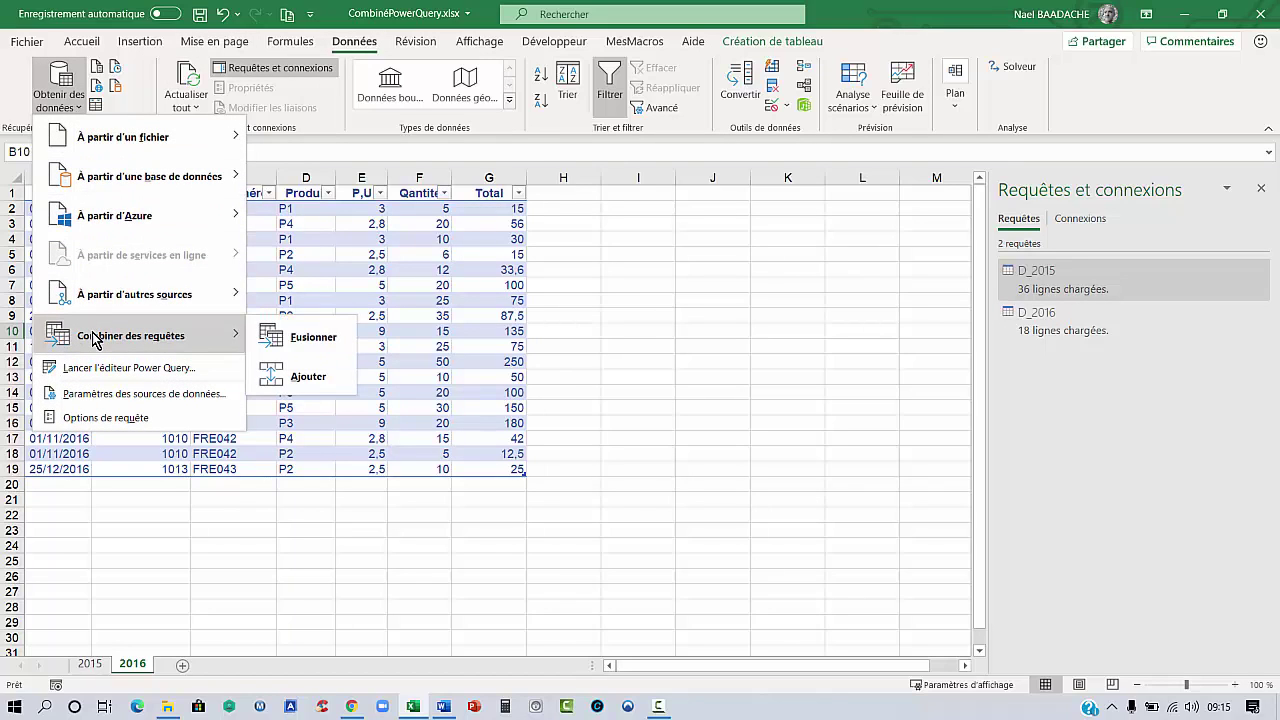
click(304, 386)
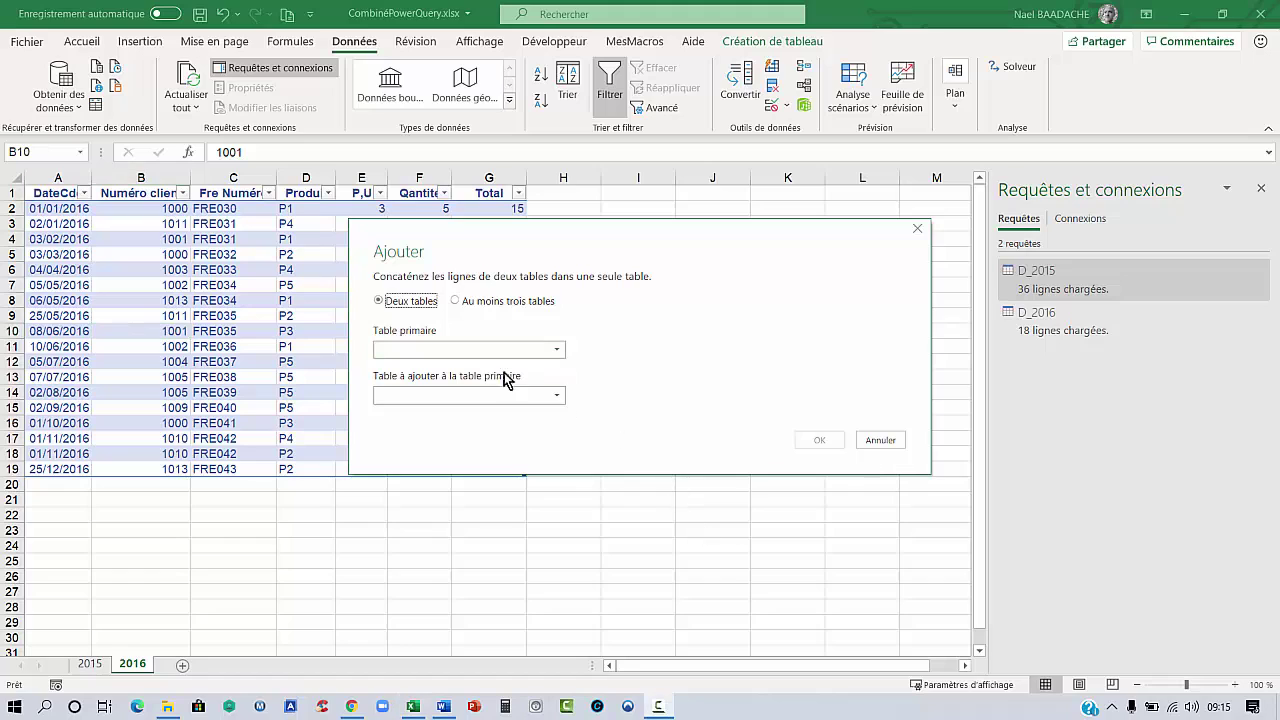
click(457, 300)
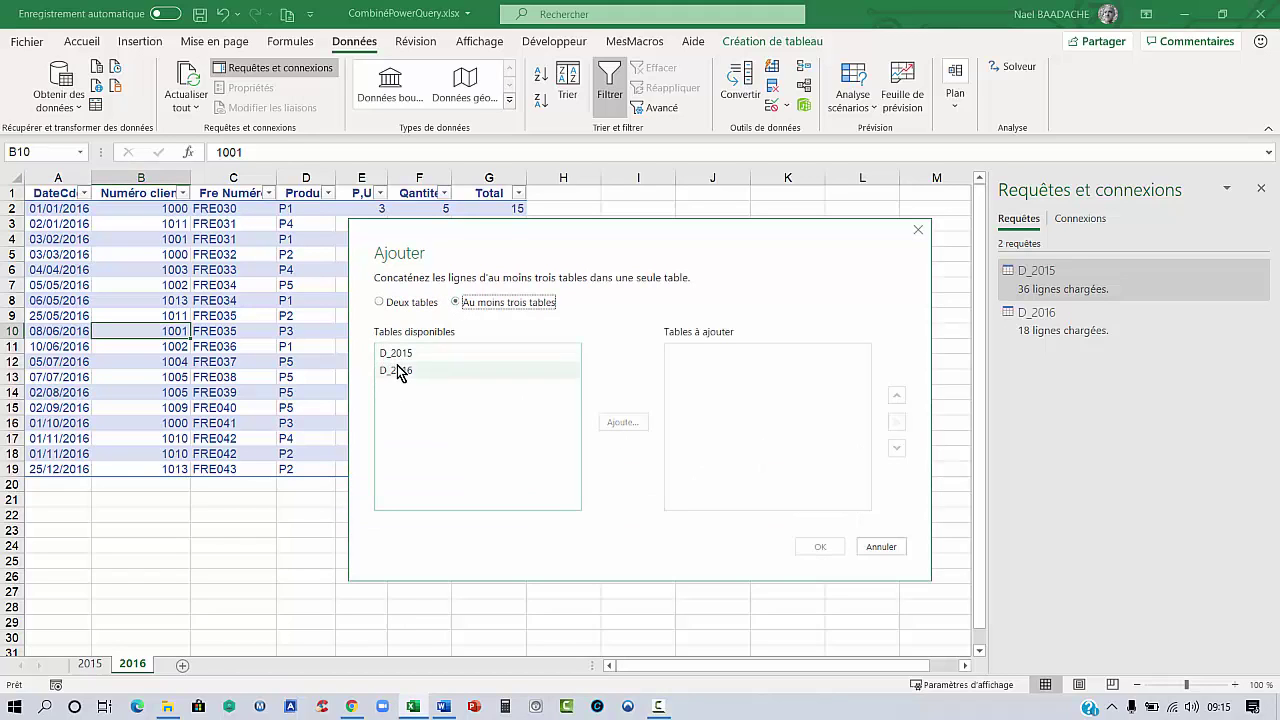
click(395, 355)
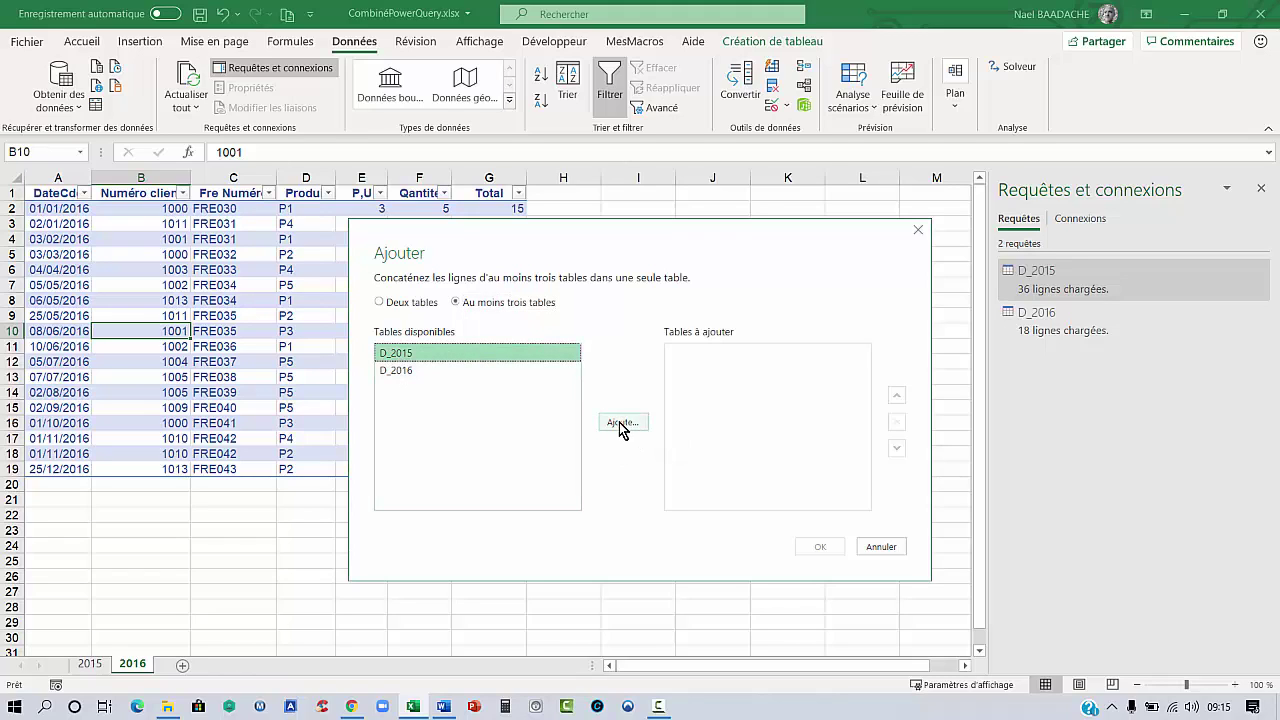
click(620, 422)
click(395, 372)
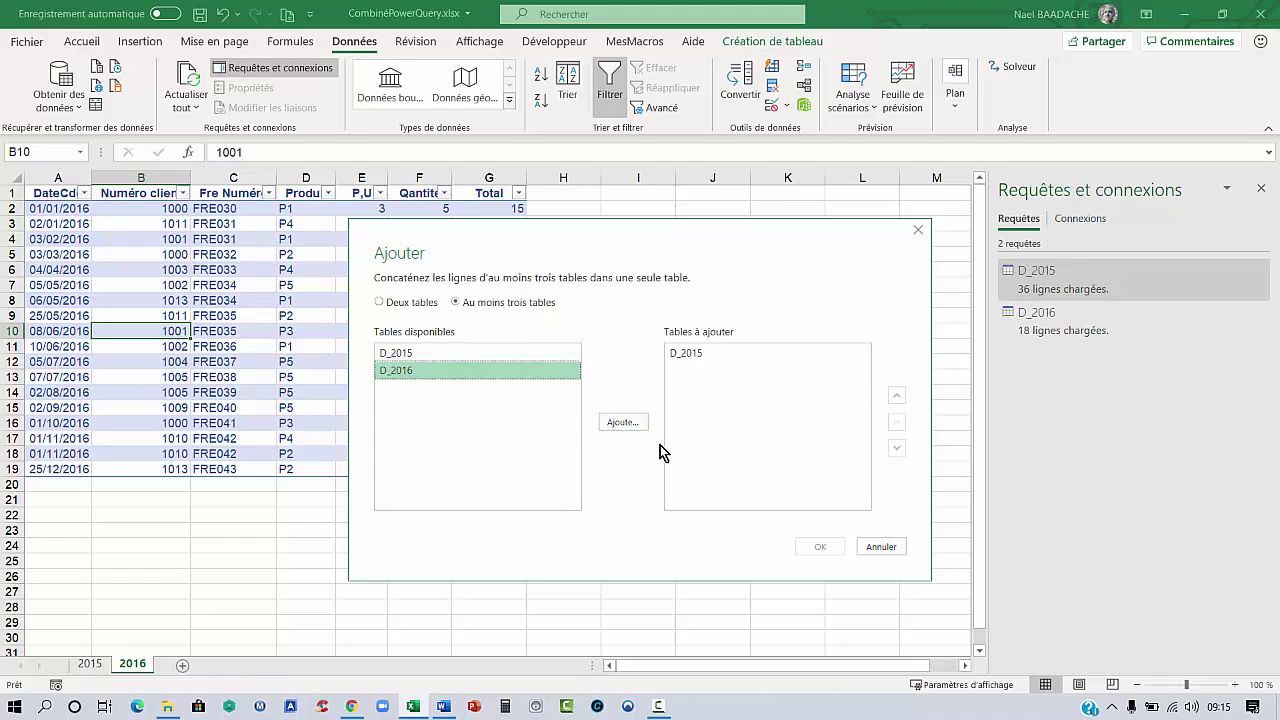
click(630, 425)
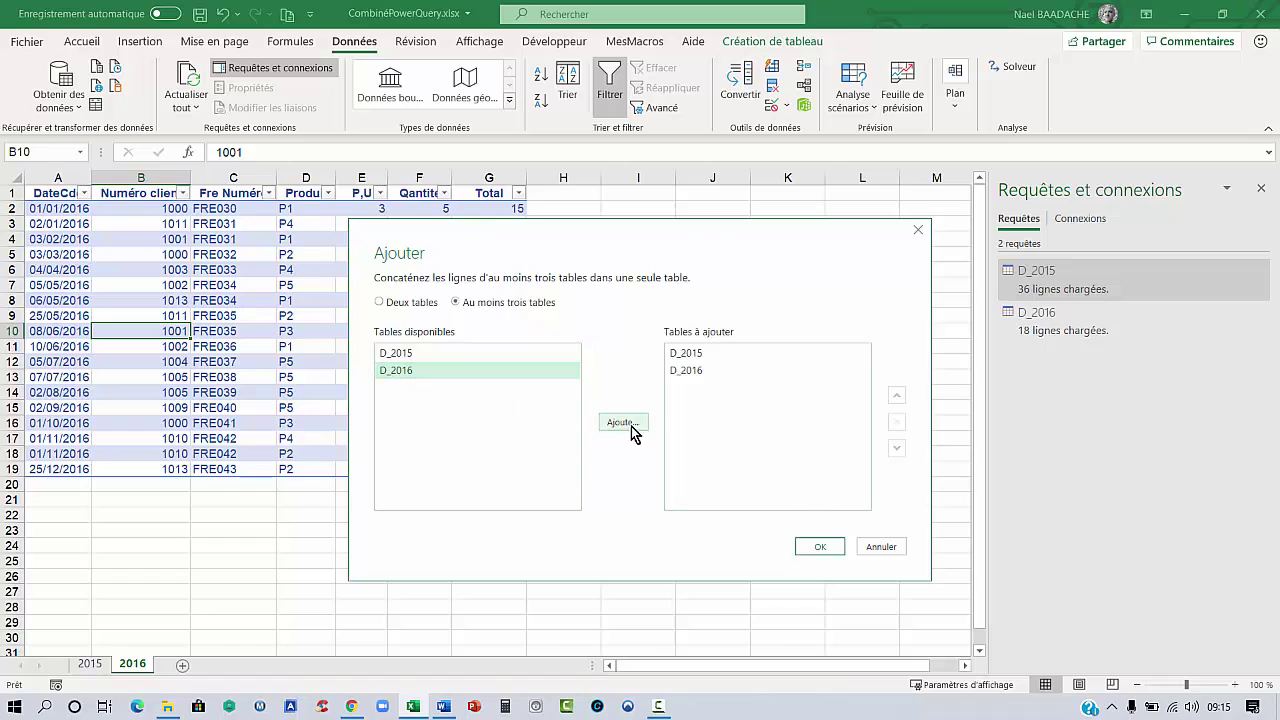
click(810, 550)
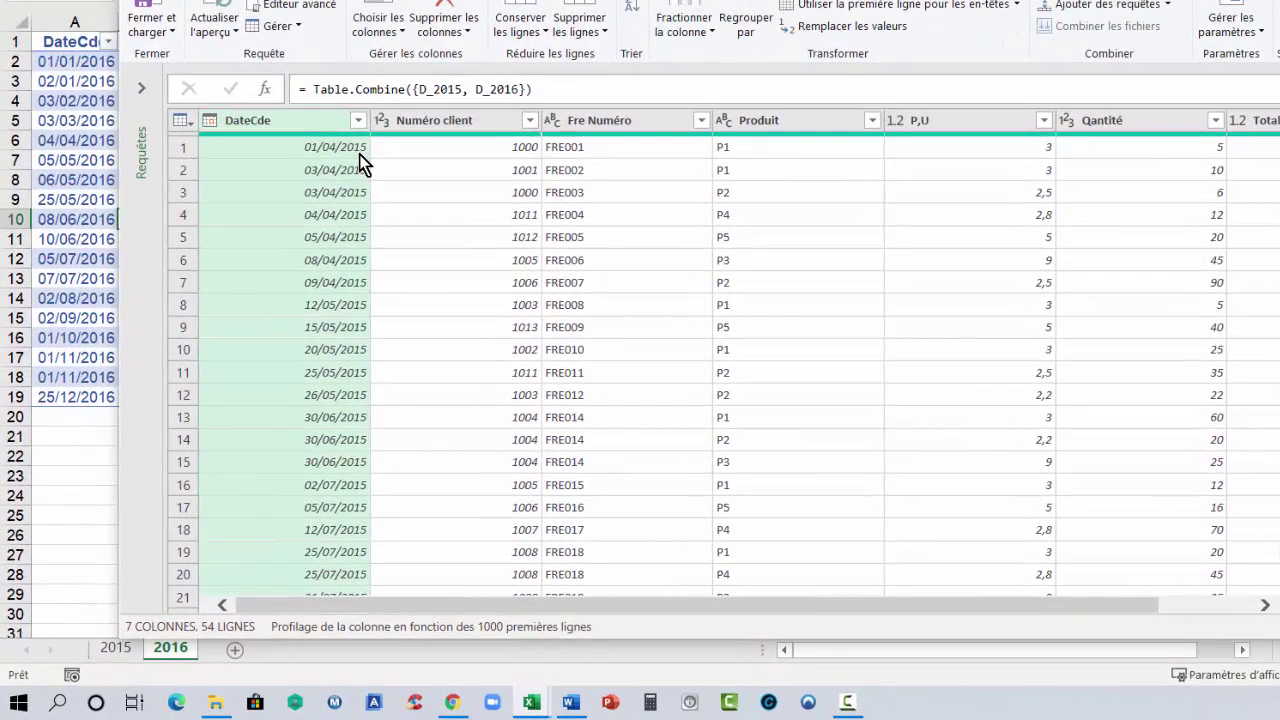
Review the 54 appended rows, then close and load Ajouter1 into the workbook.
scroll(359, 161, down, 3)
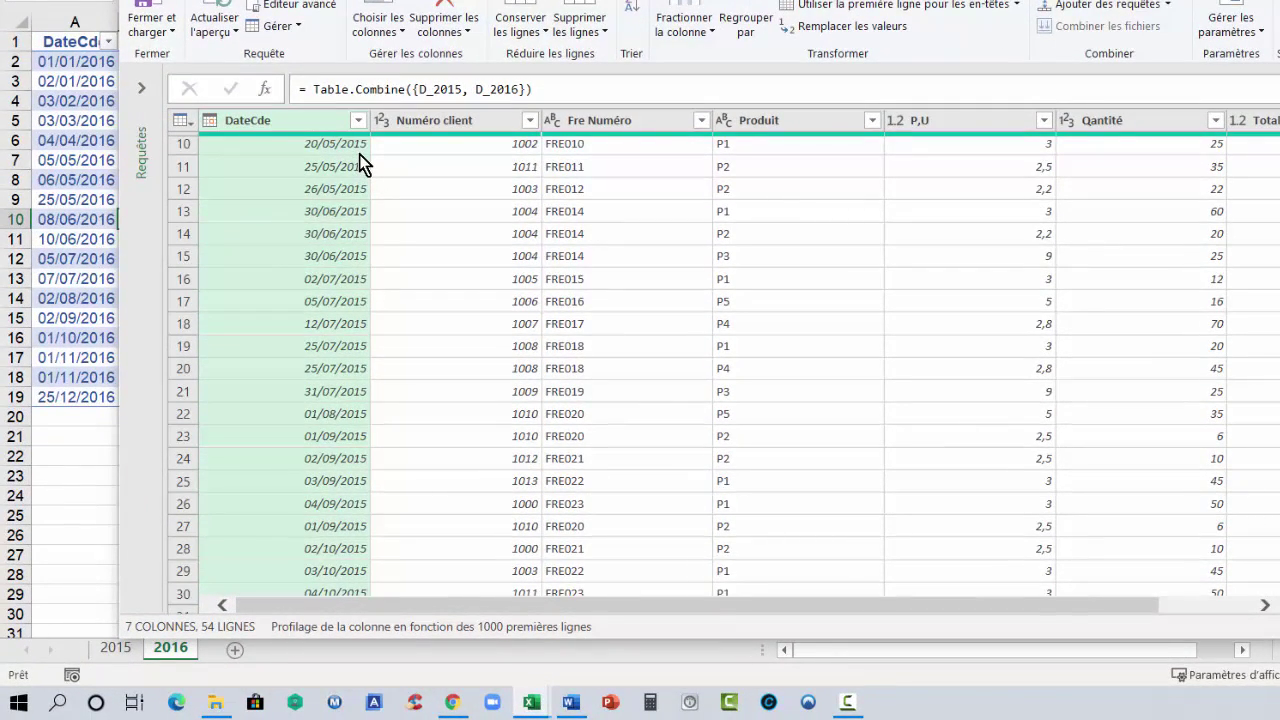
scroll(359, 161, down, 3)
scroll(361, 160, down, 2)
scroll(361, 160, down, 2)
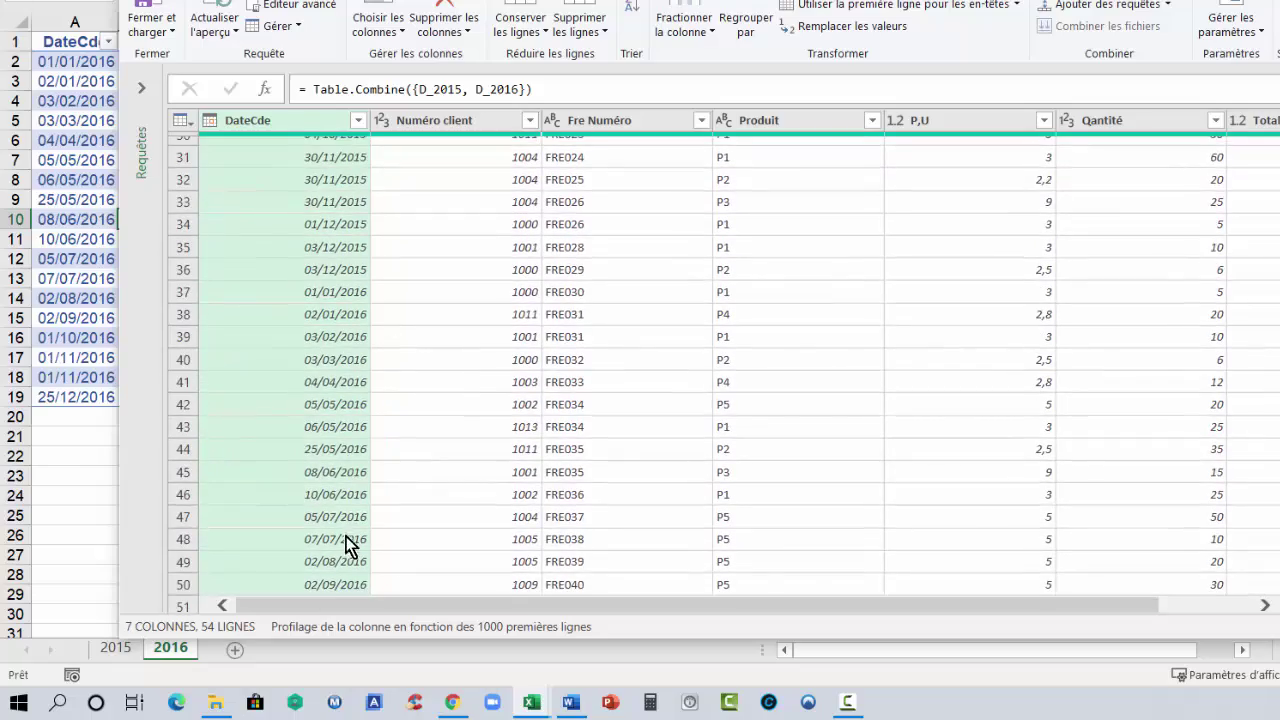
scroll(348, 545, down, 2)
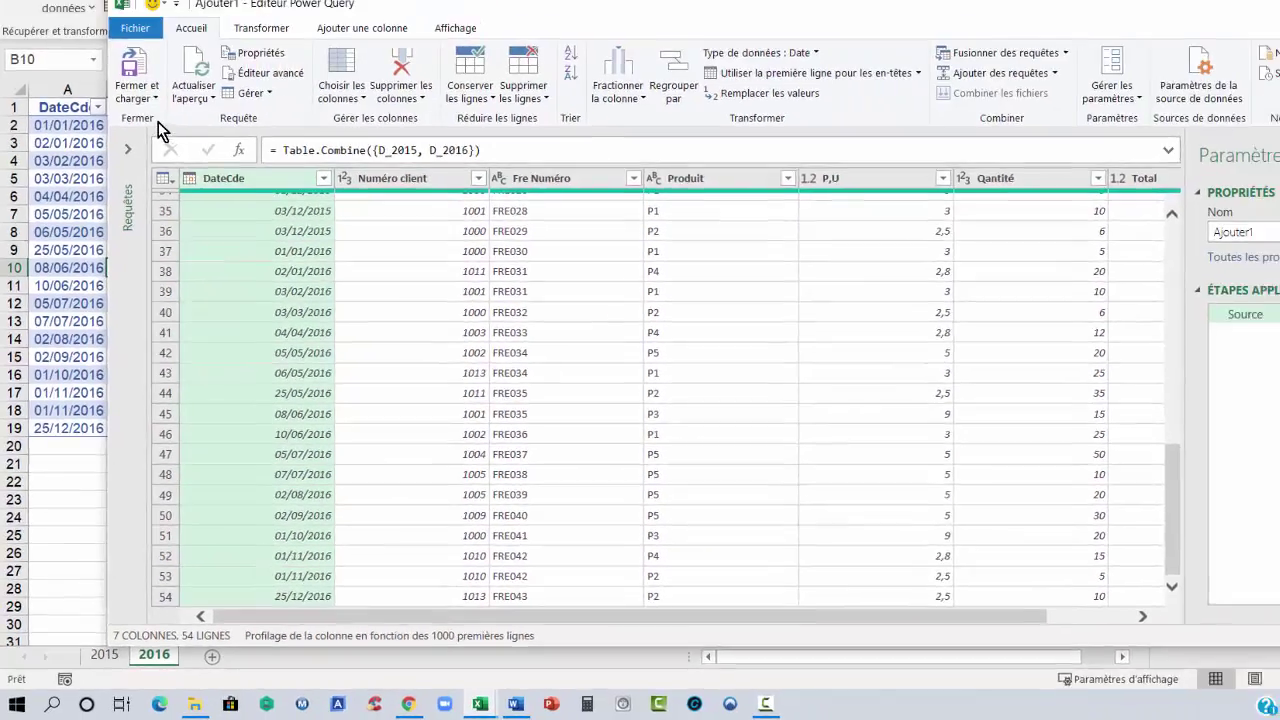
click(130, 185)
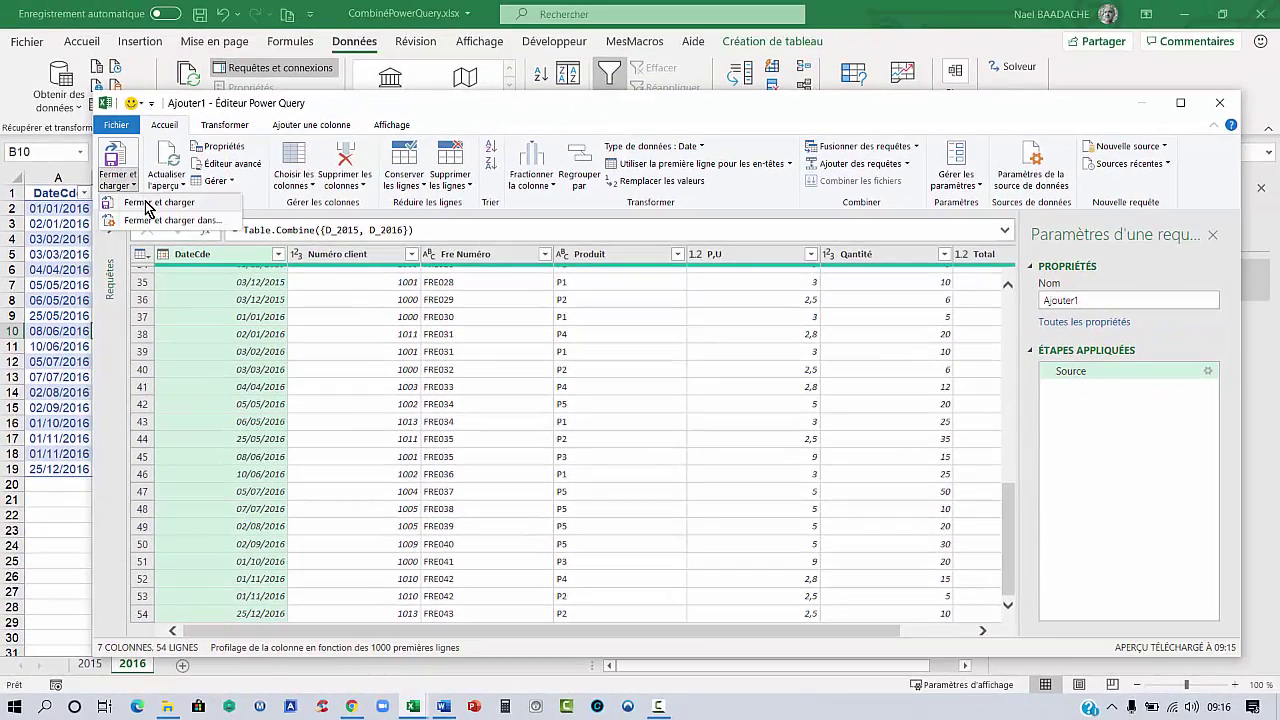
click(148, 204)
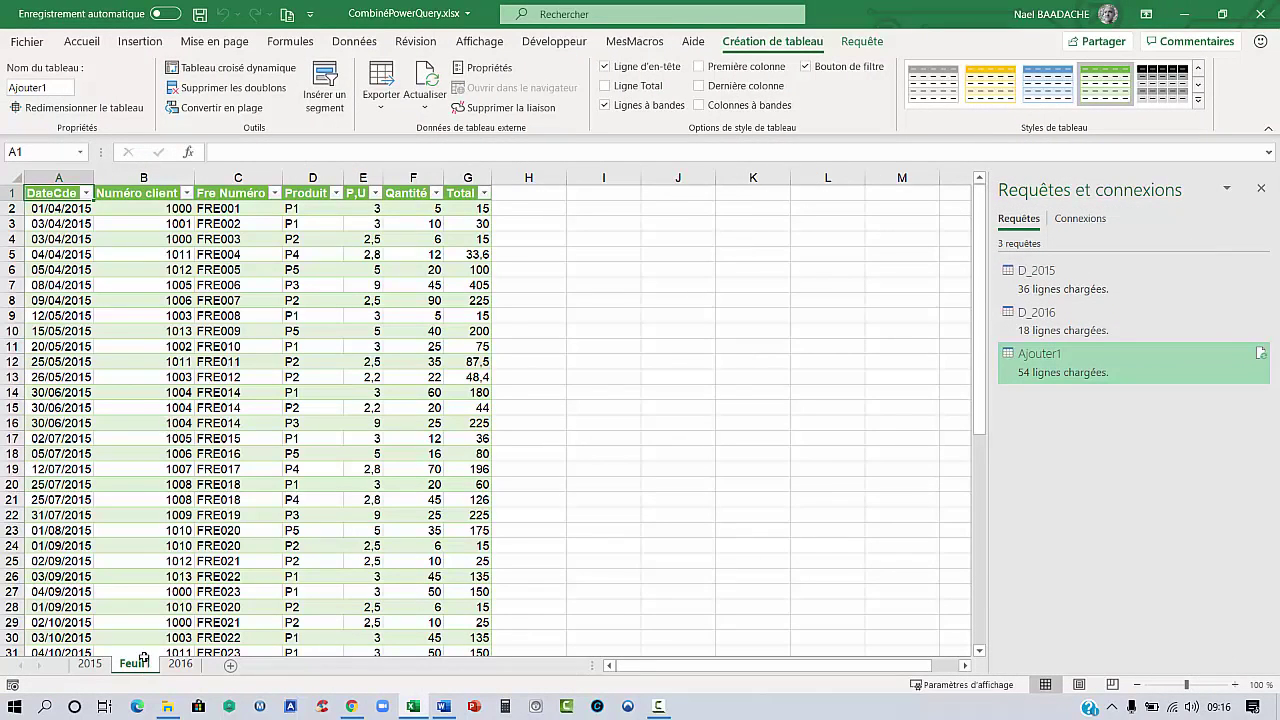
Rename the Feuil1 sheet to Combiné and scroll through its combined rows.
double_click(139, 666)
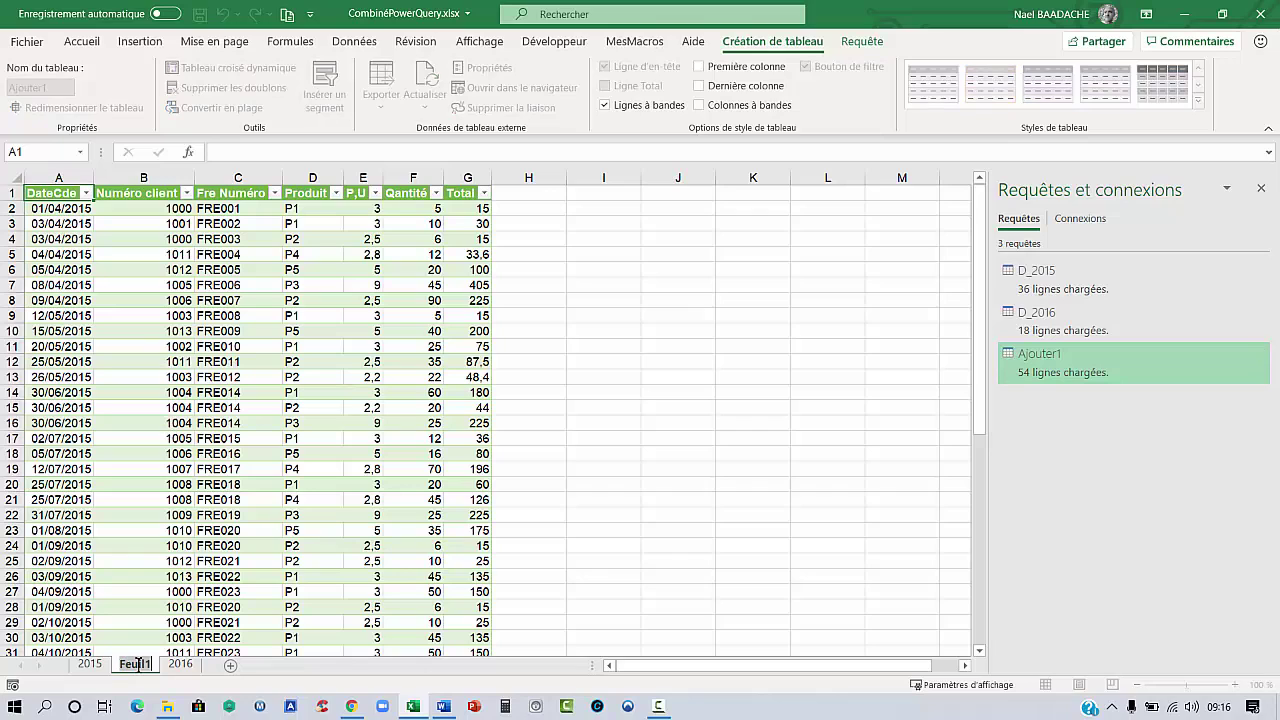
text(cC)
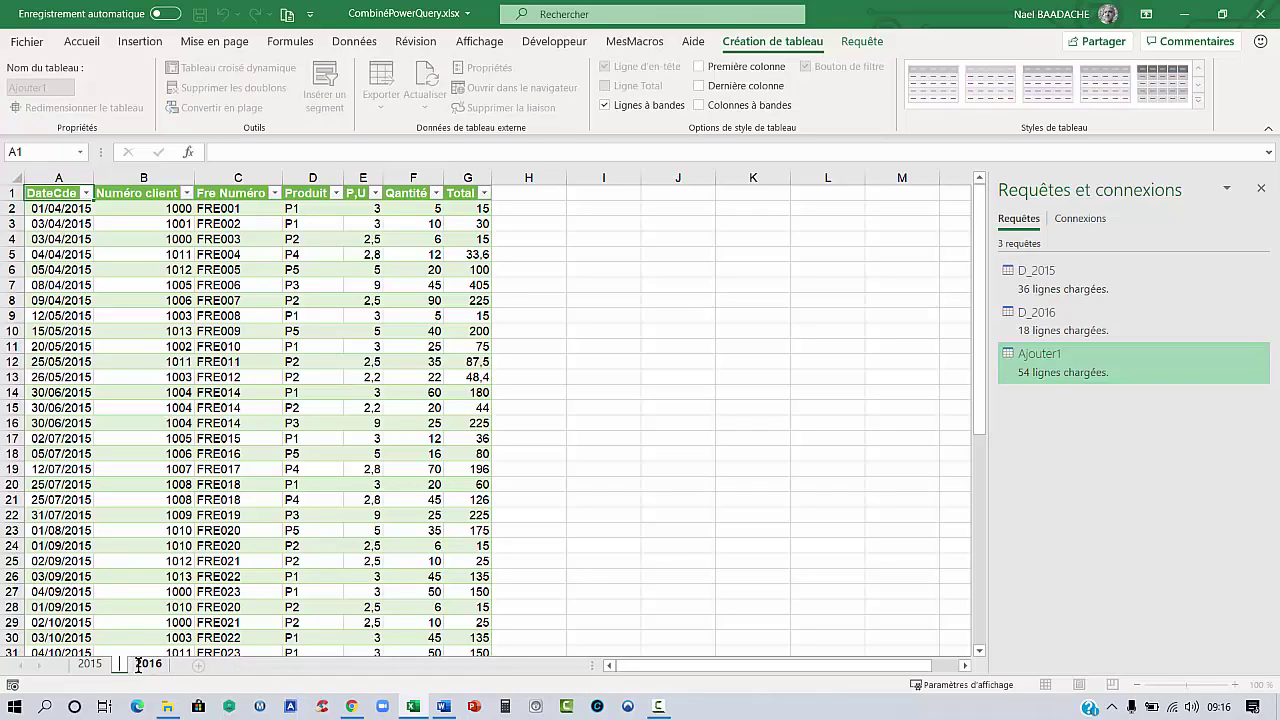
text(ombine)
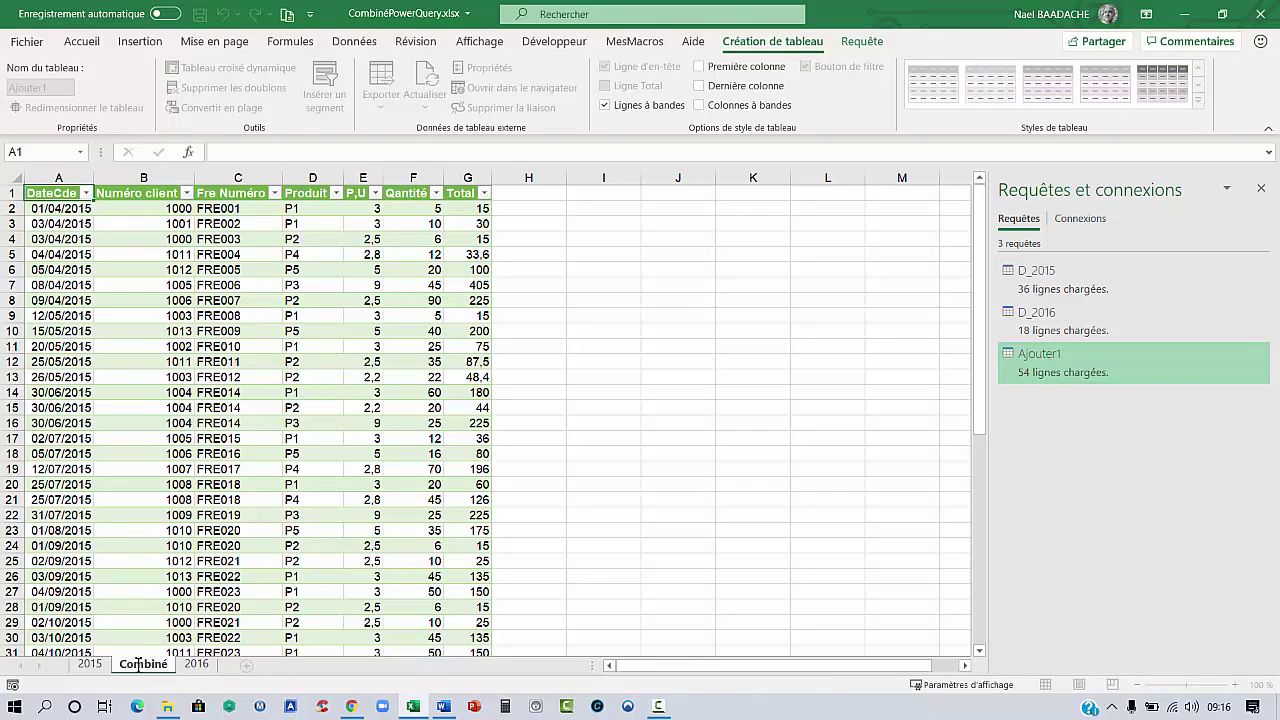
key(Return)
click(58, 376)
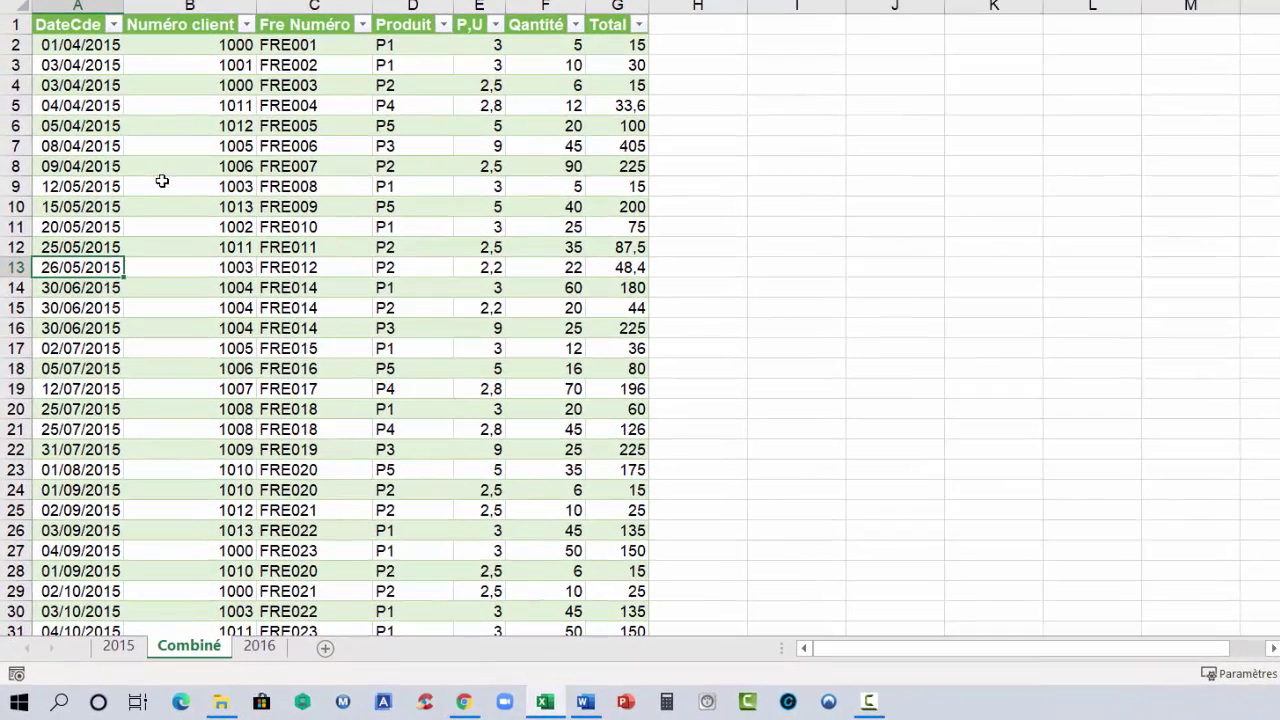
scroll(100, 44, down, 1)
scroll(92, 47, down, 3)
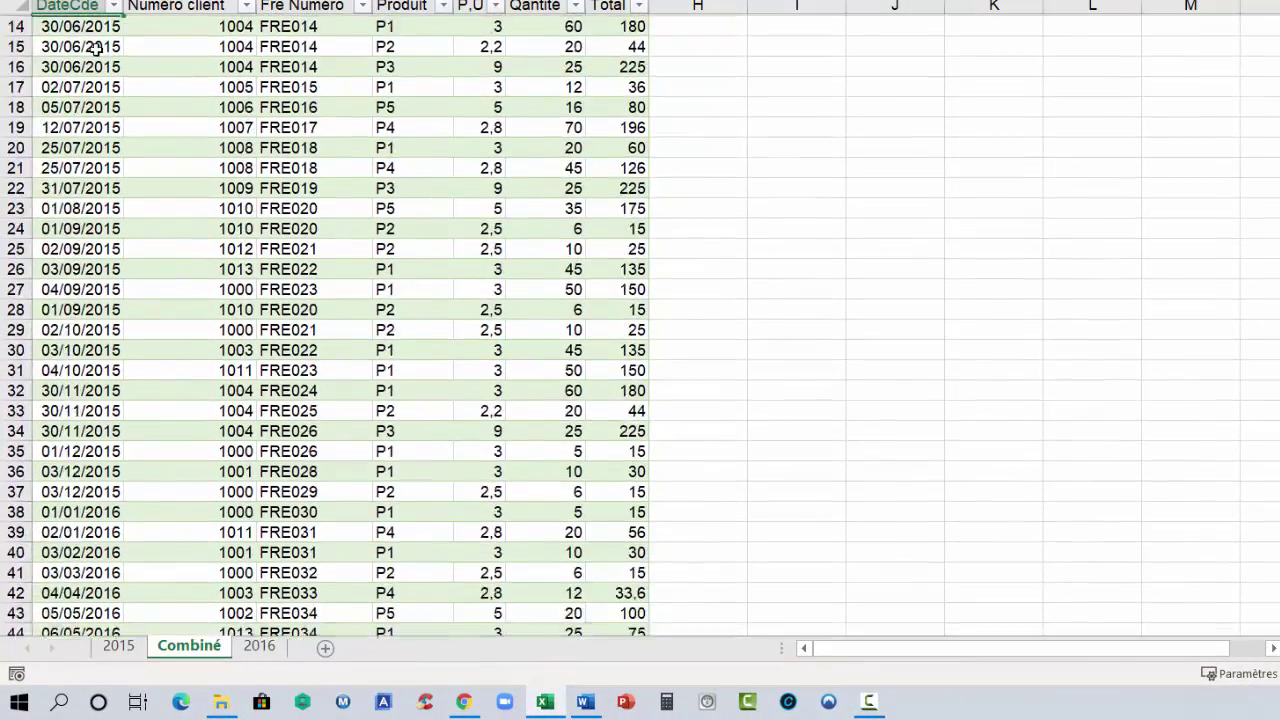
scroll(92, 47, down, 2)
scroll(92, 47, down, 4)
click(216, 343)
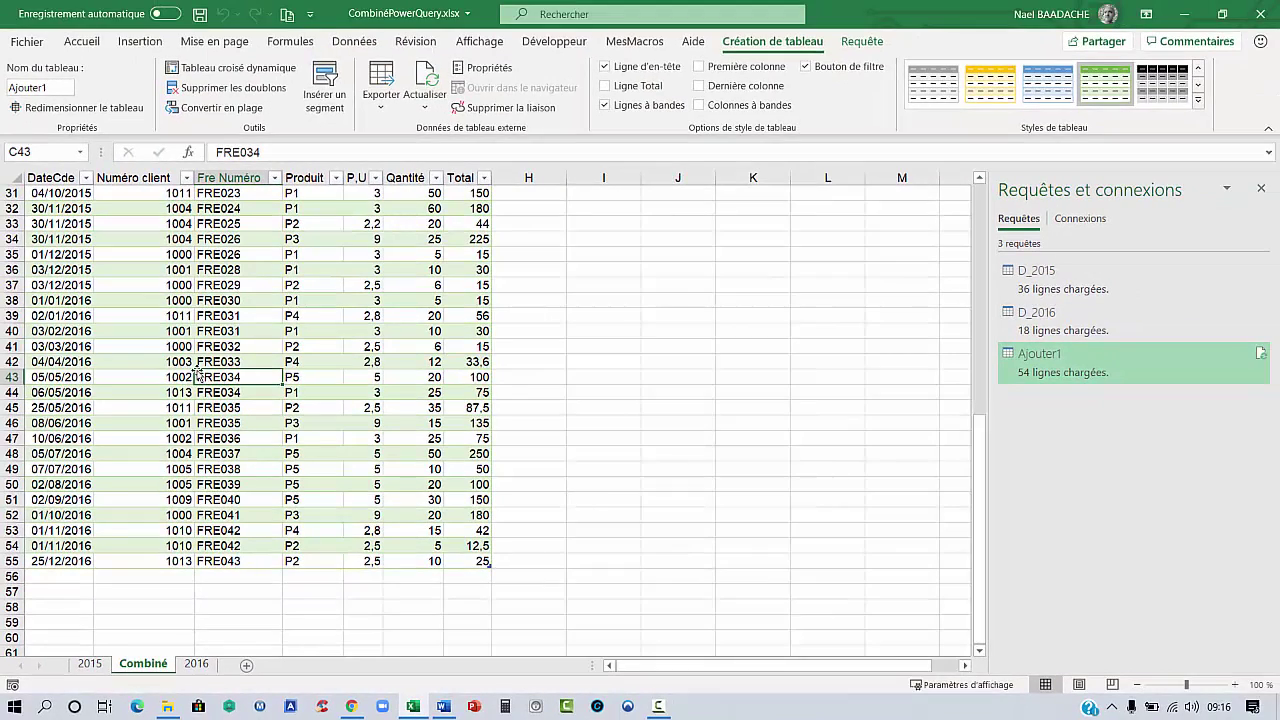
scroll(198, 374, up, 8)
scroll(190, 300, up, 2)
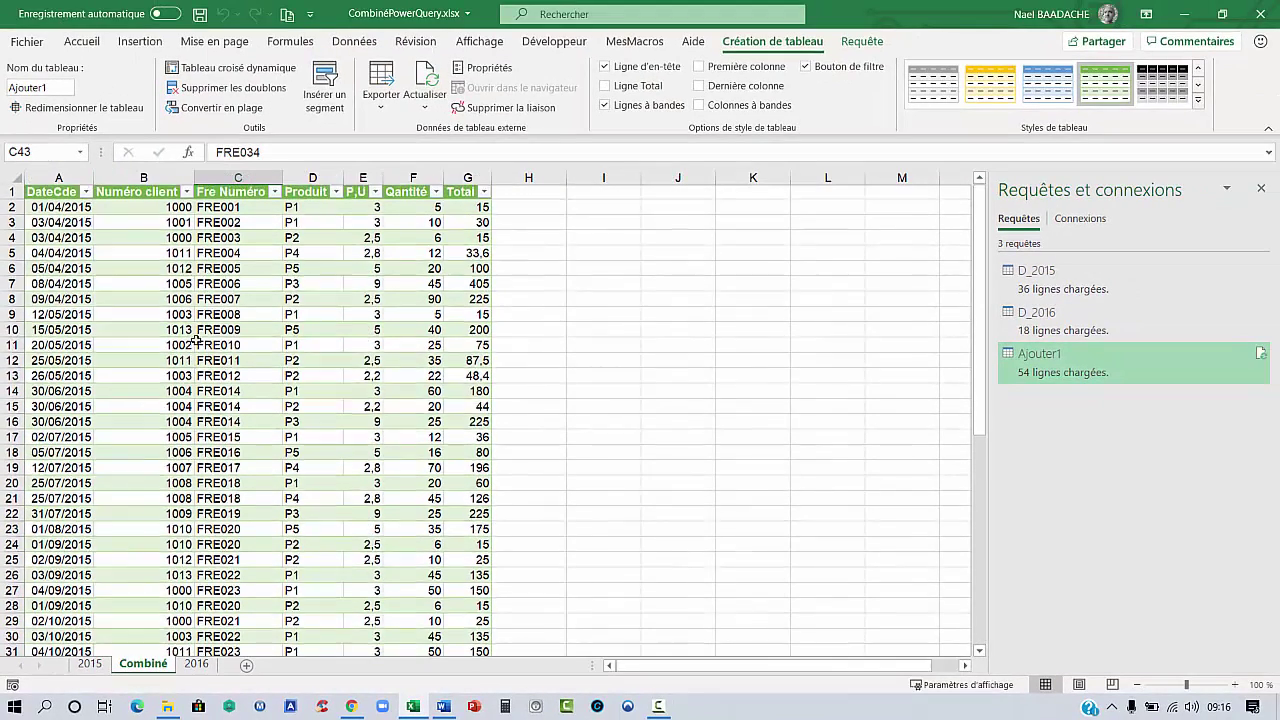
Insert a pivot table of Ajouter1 on a new sheet: Total summed, DateCde rows, Produit columns.
click(152, 46)
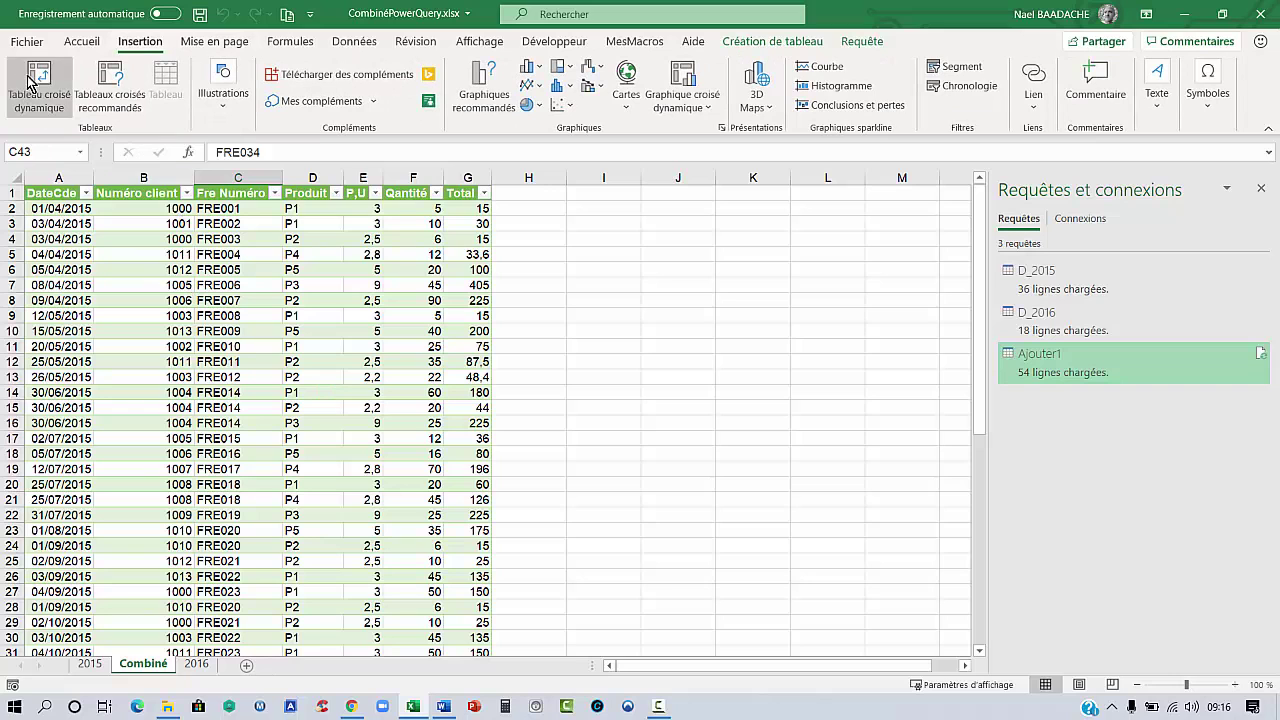
click(38, 82)
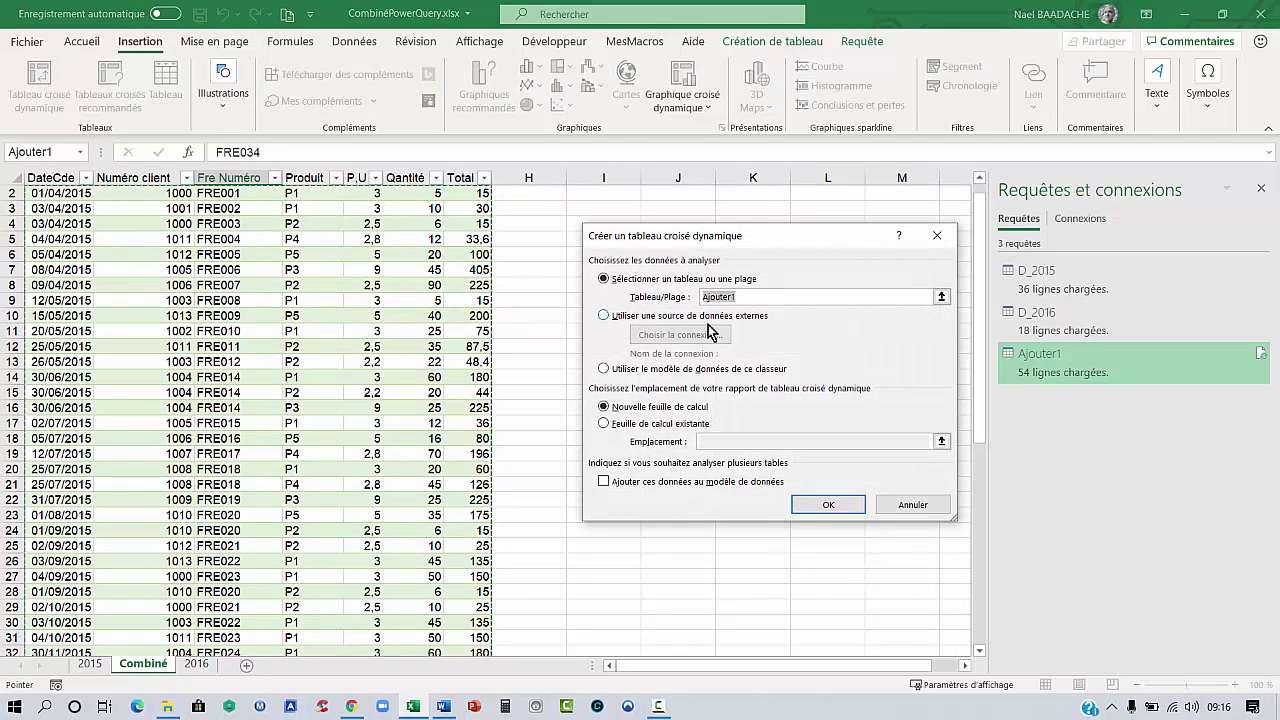
click(831, 510)
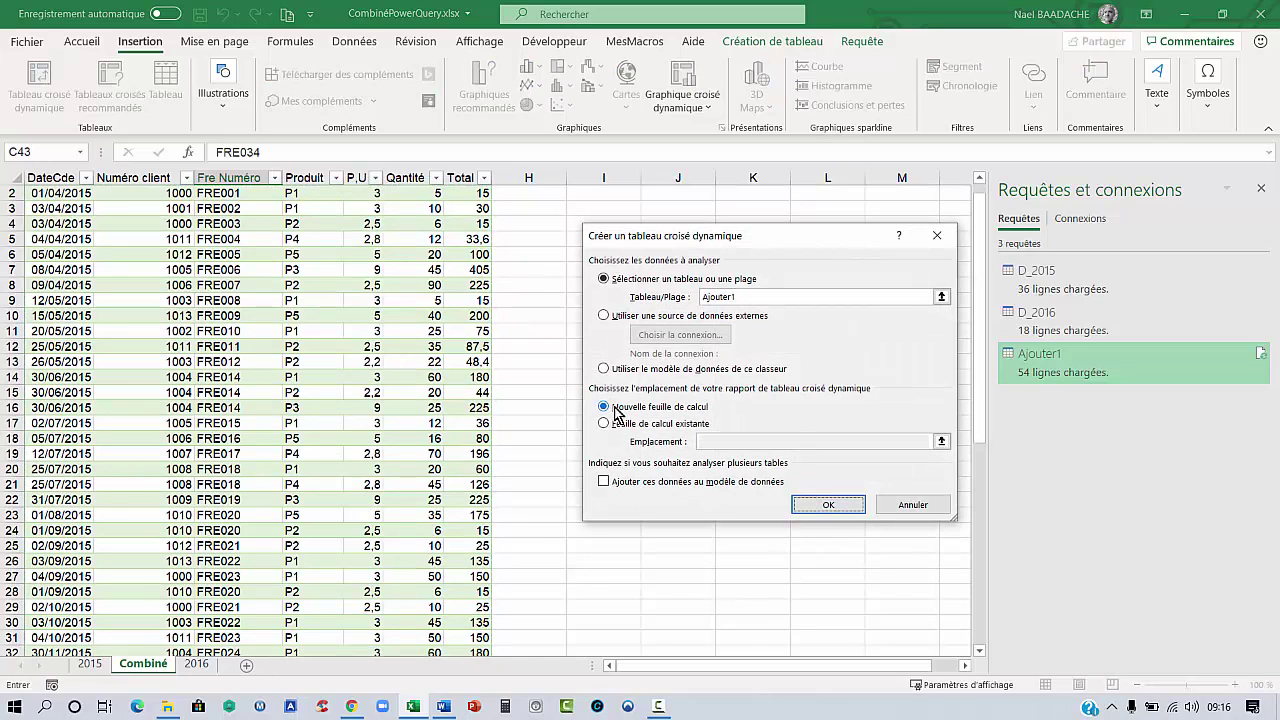
click(828, 507)
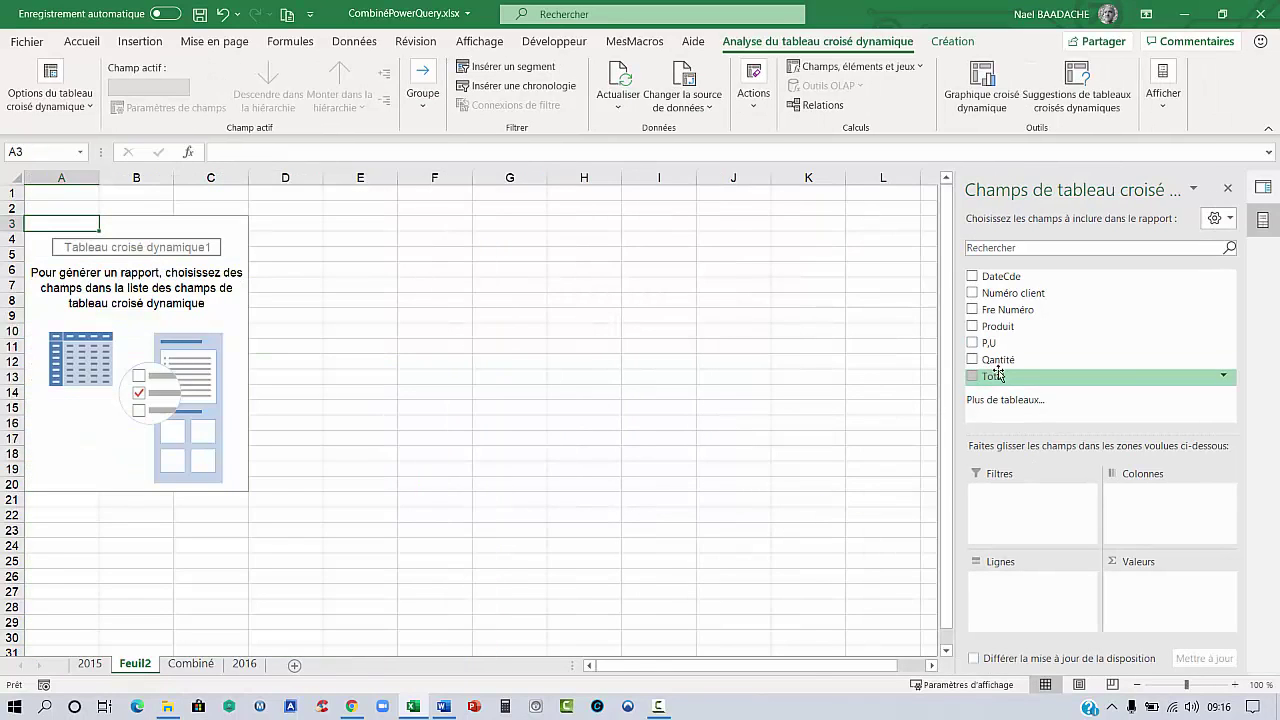
drag(1001, 386, 1162, 608)
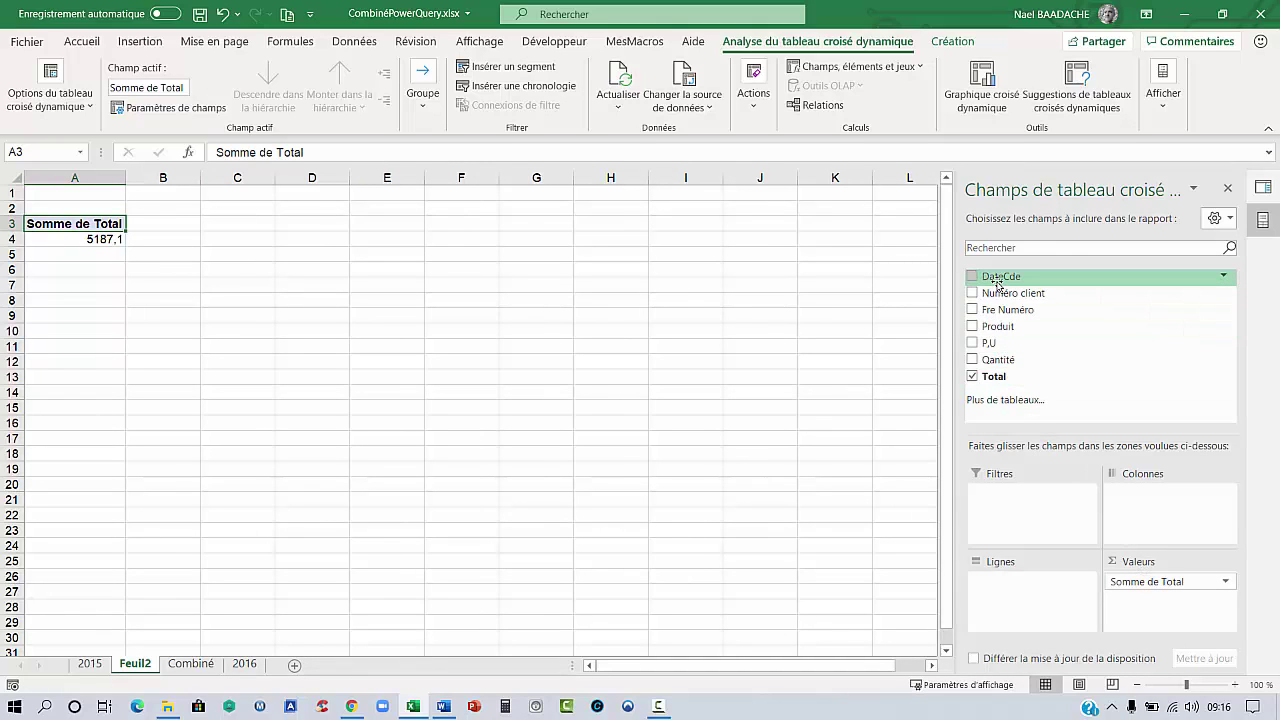
drag(997, 284, 1004, 597)
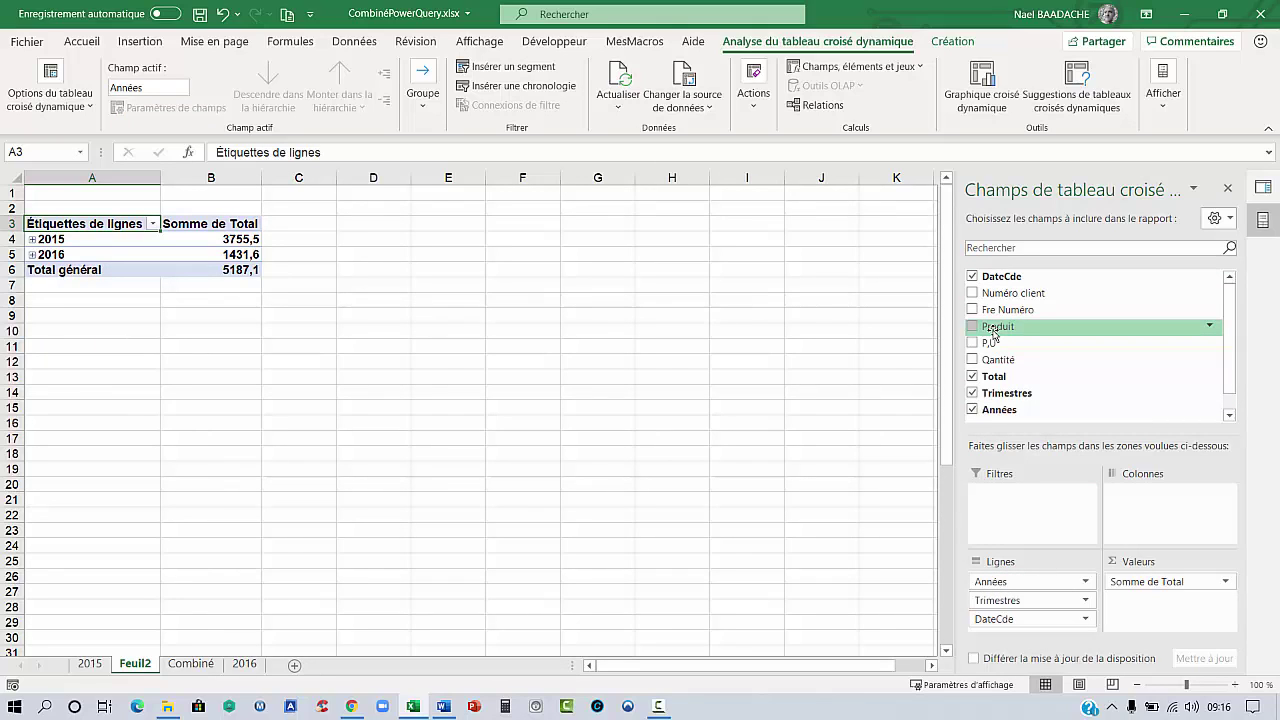
drag(993, 328, 1150, 525)
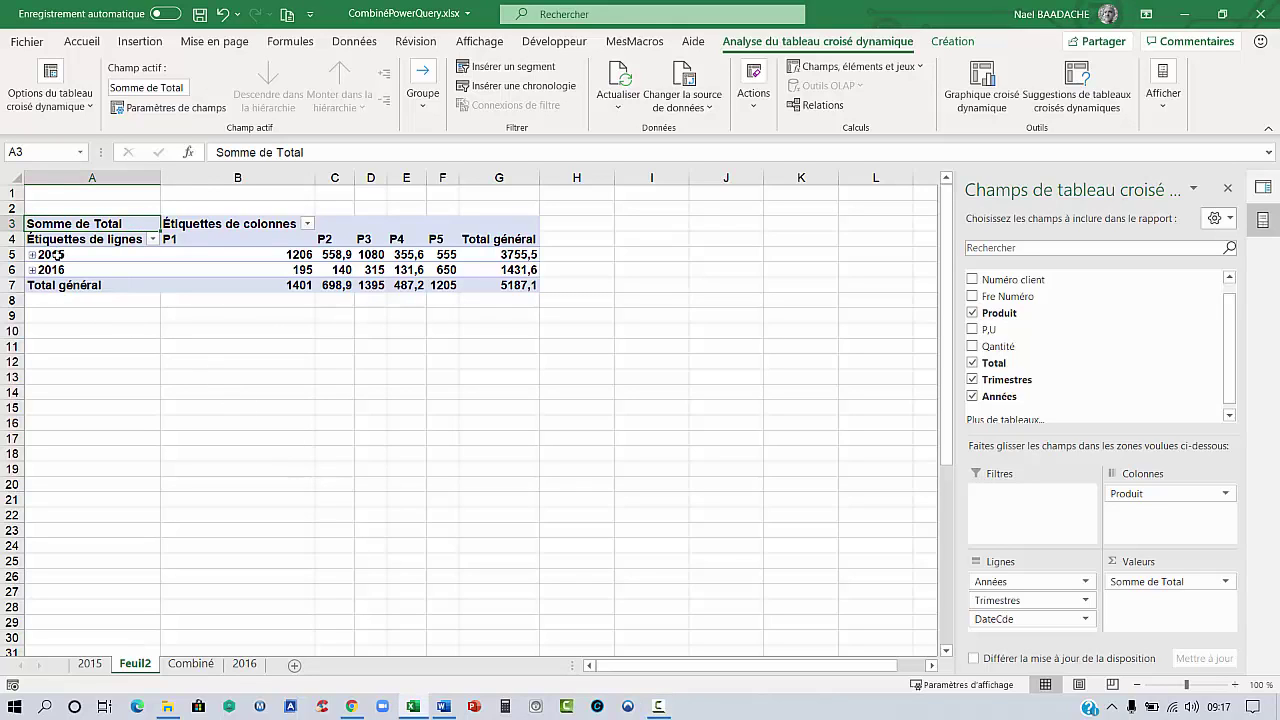
Drop the Années and Trimestres groupings so pivot rows show months janv to déc.
click(1009, 584)
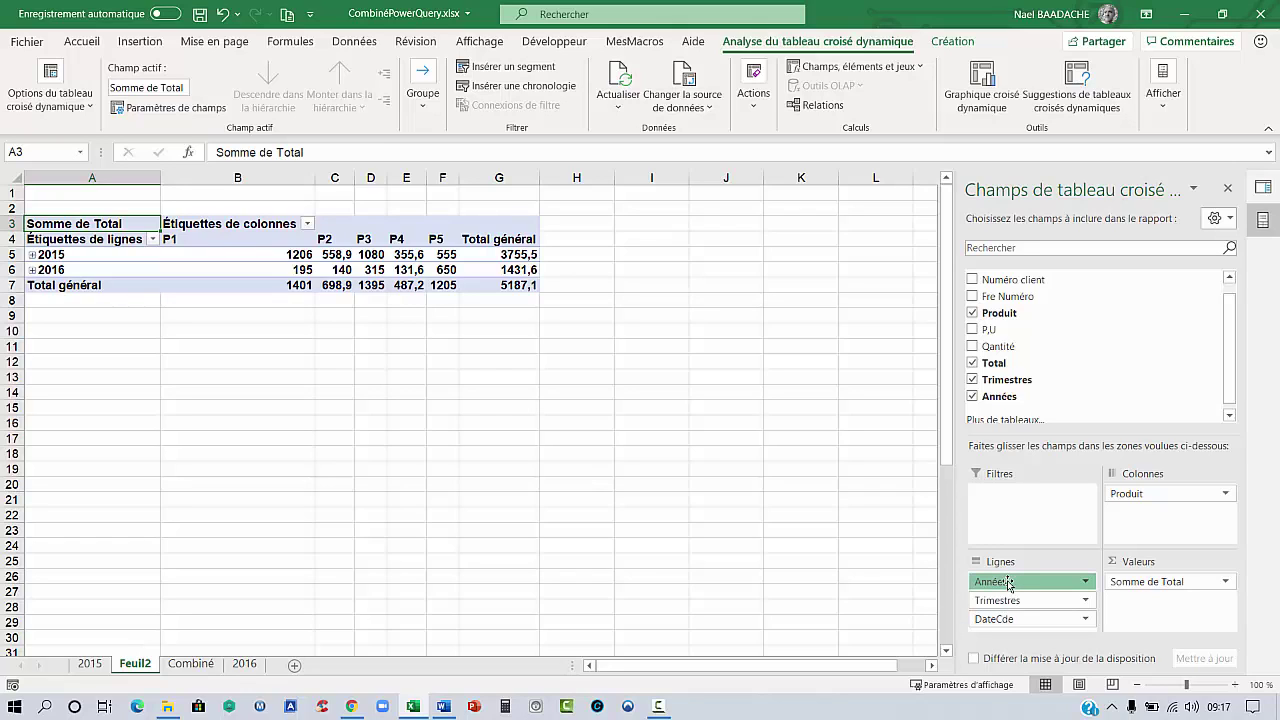
drag(1009, 584, 1056, 369)
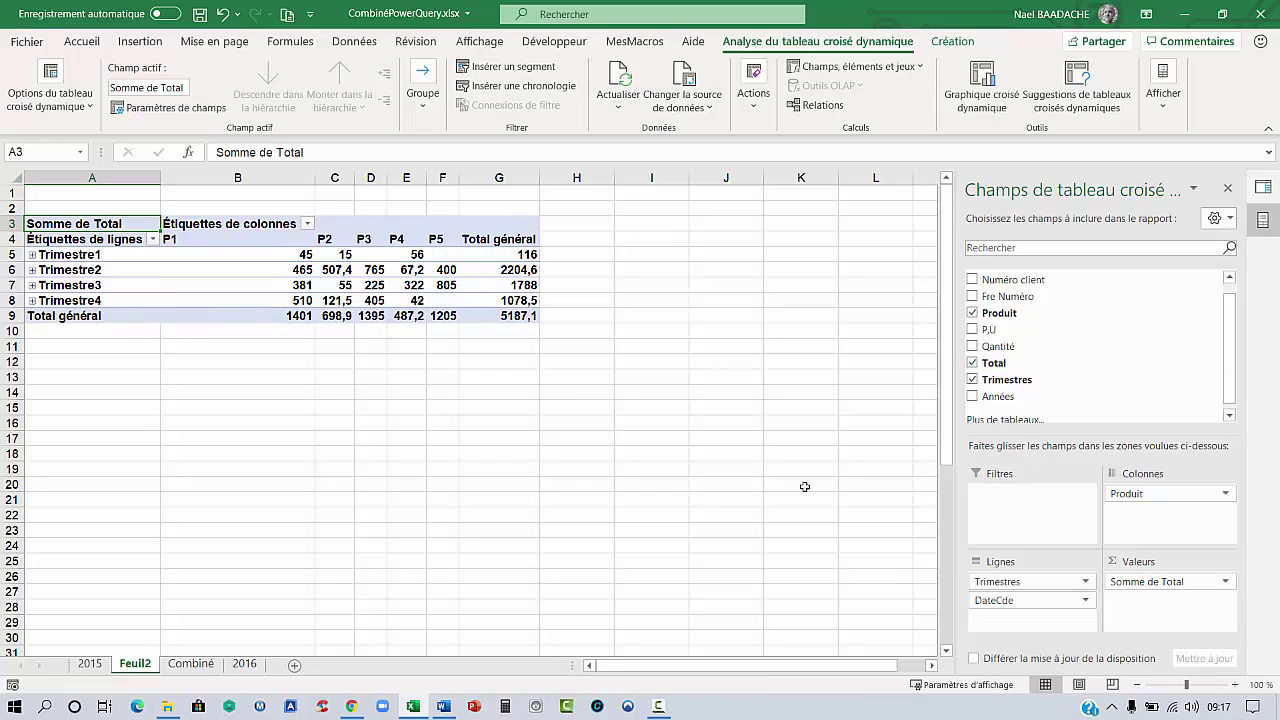
drag(1018, 582, 1044, 388)
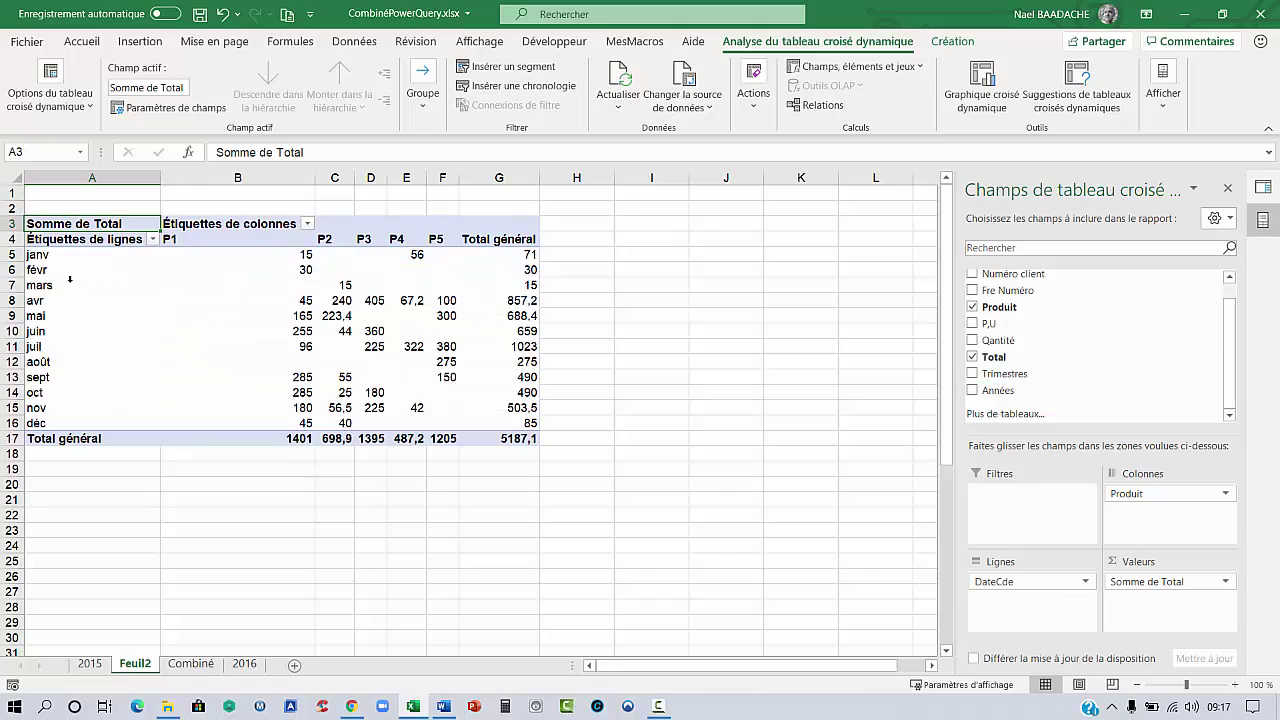
click(47, 254)
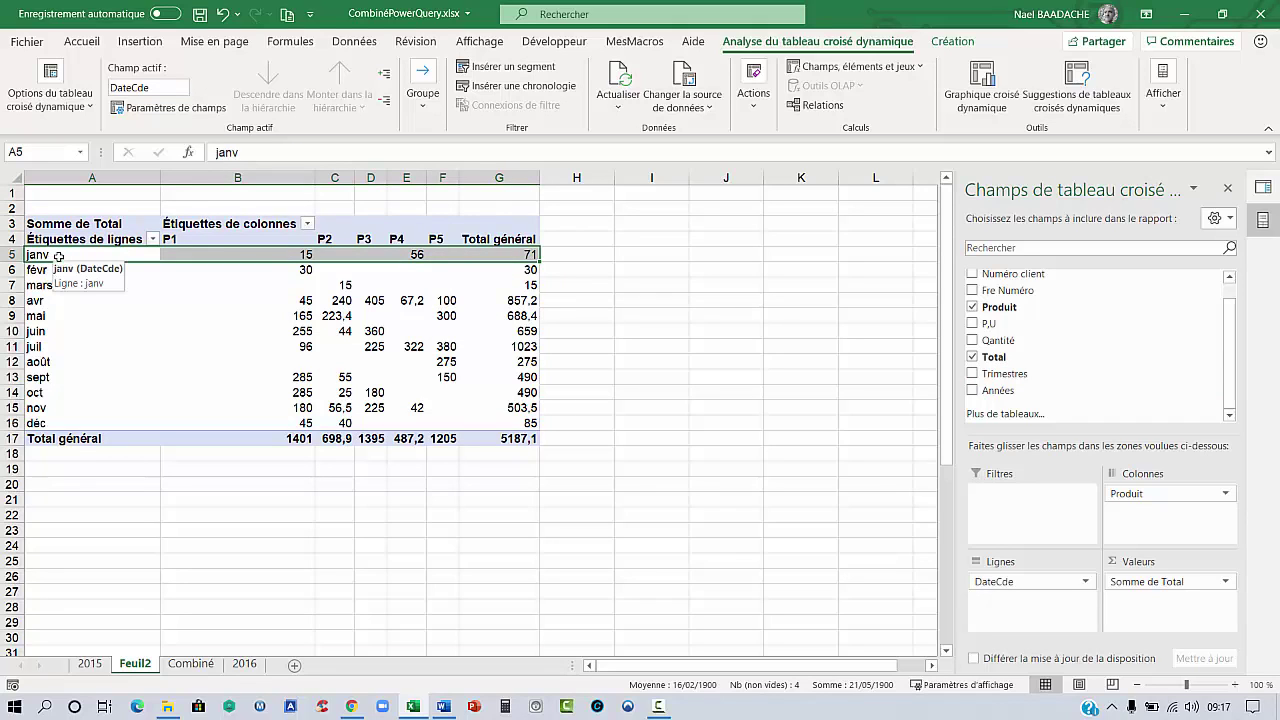
Ungroup the pivot's month labels and regroup the order dates by Années only.
right_click(59, 256)
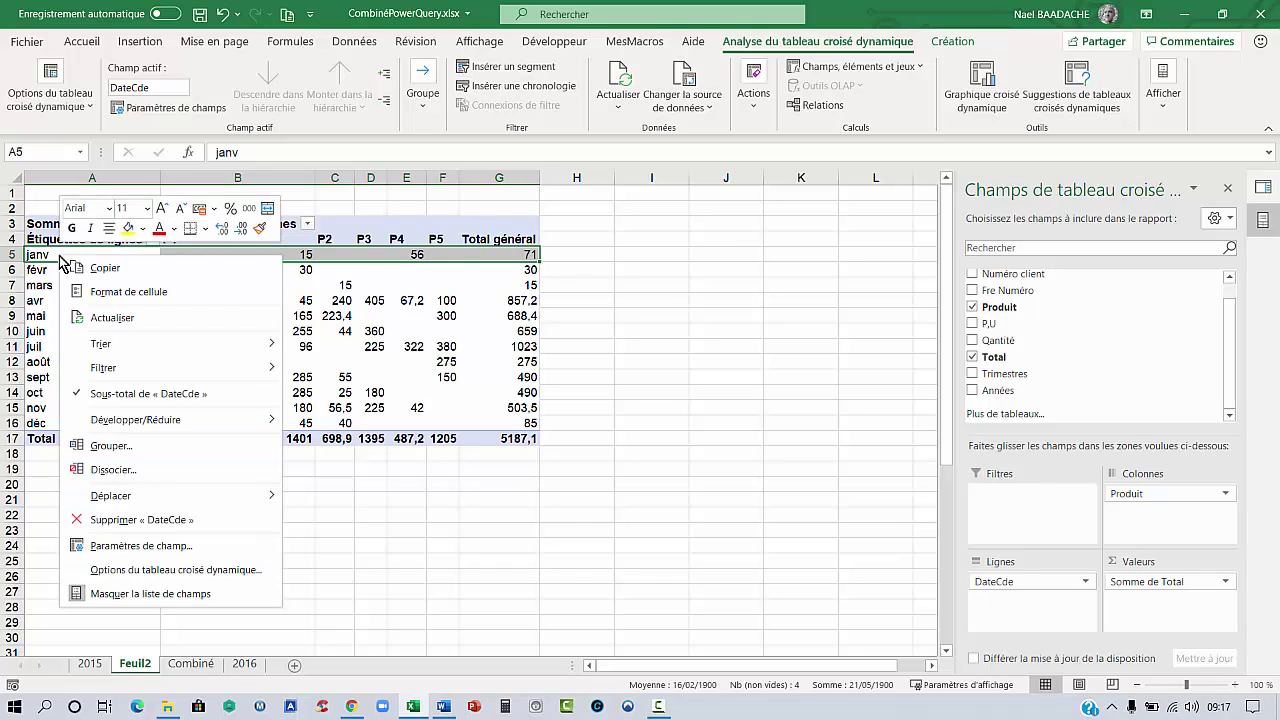
click(98, 470)
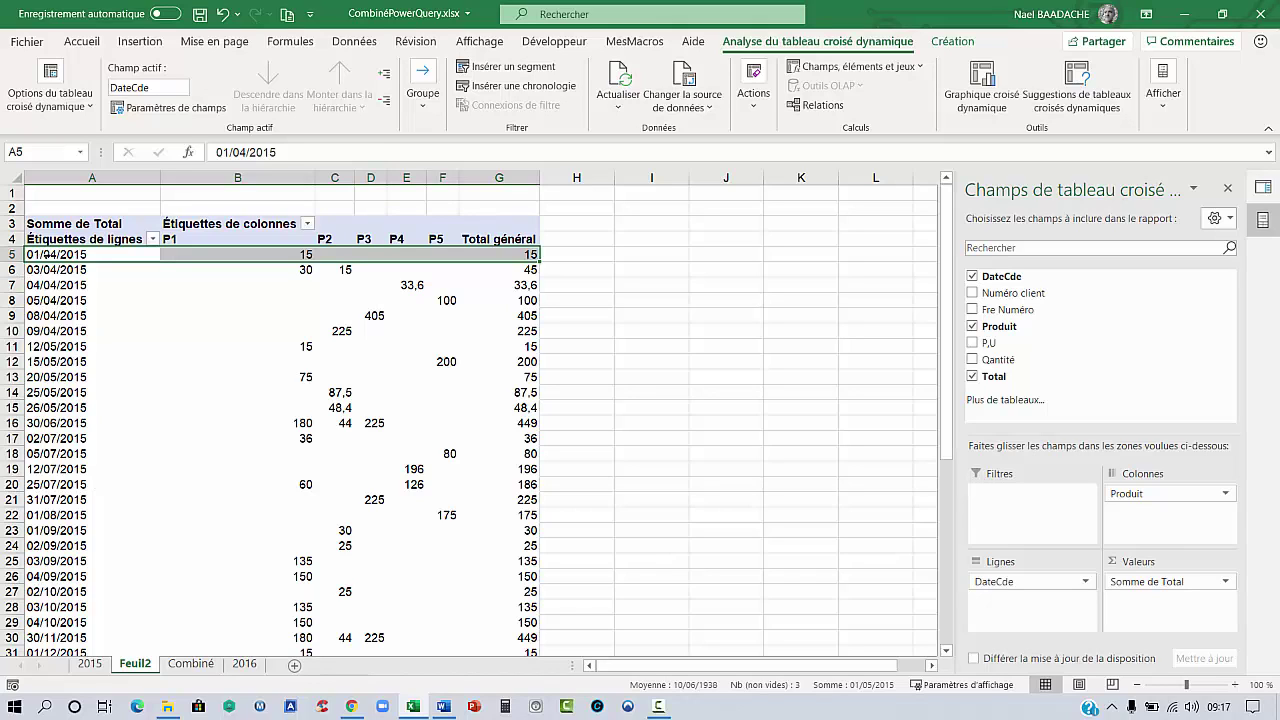
right_click(47, 255)
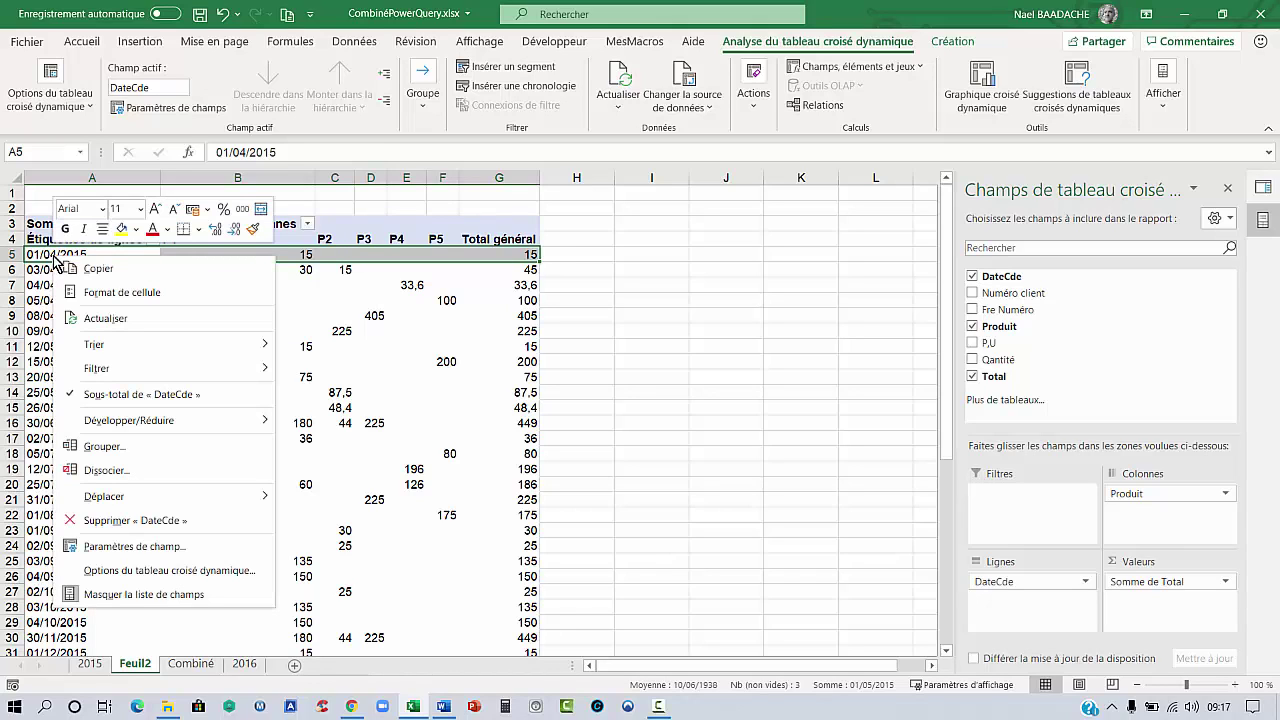
click(86, 447)
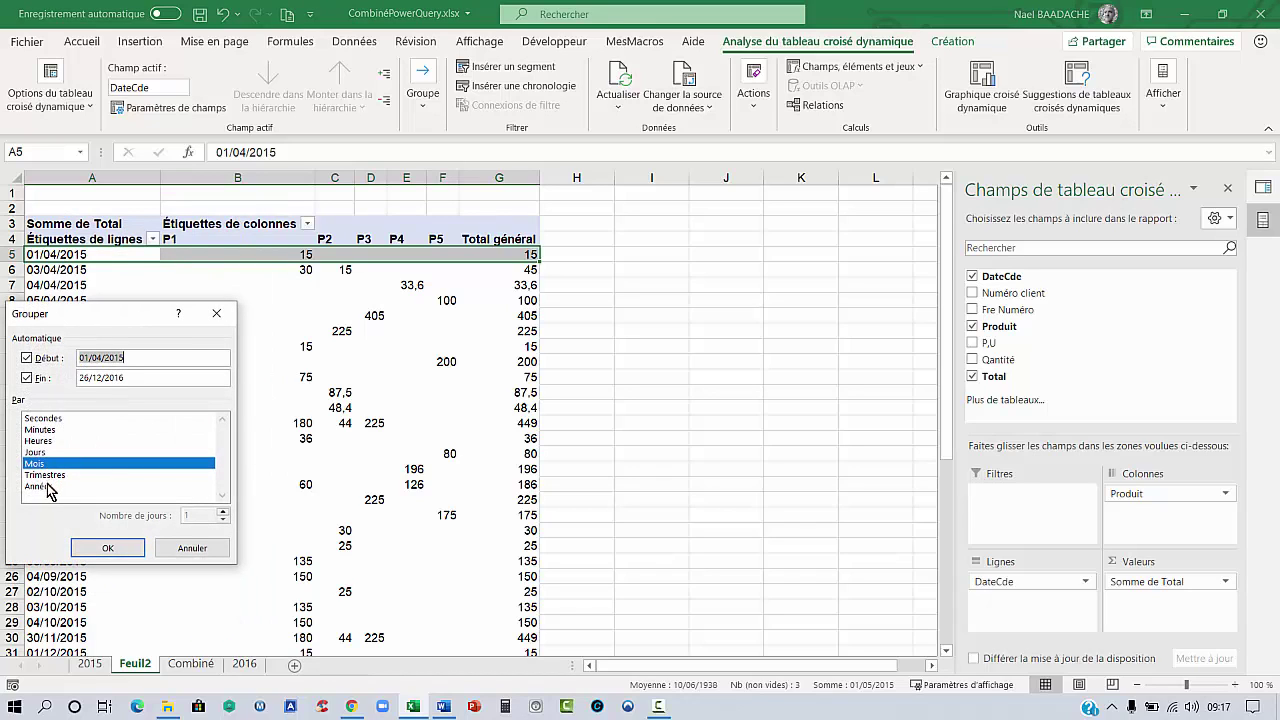
click(50, 486)
click(43, 465)
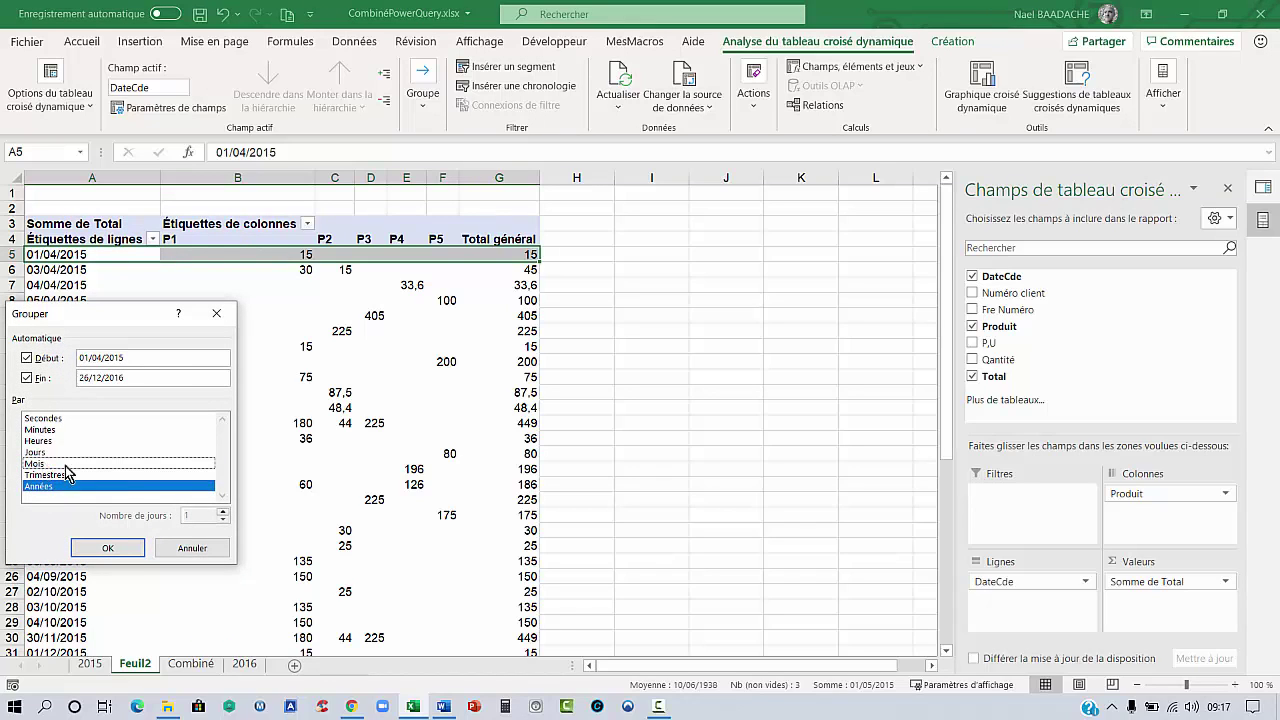
click(112, 550)
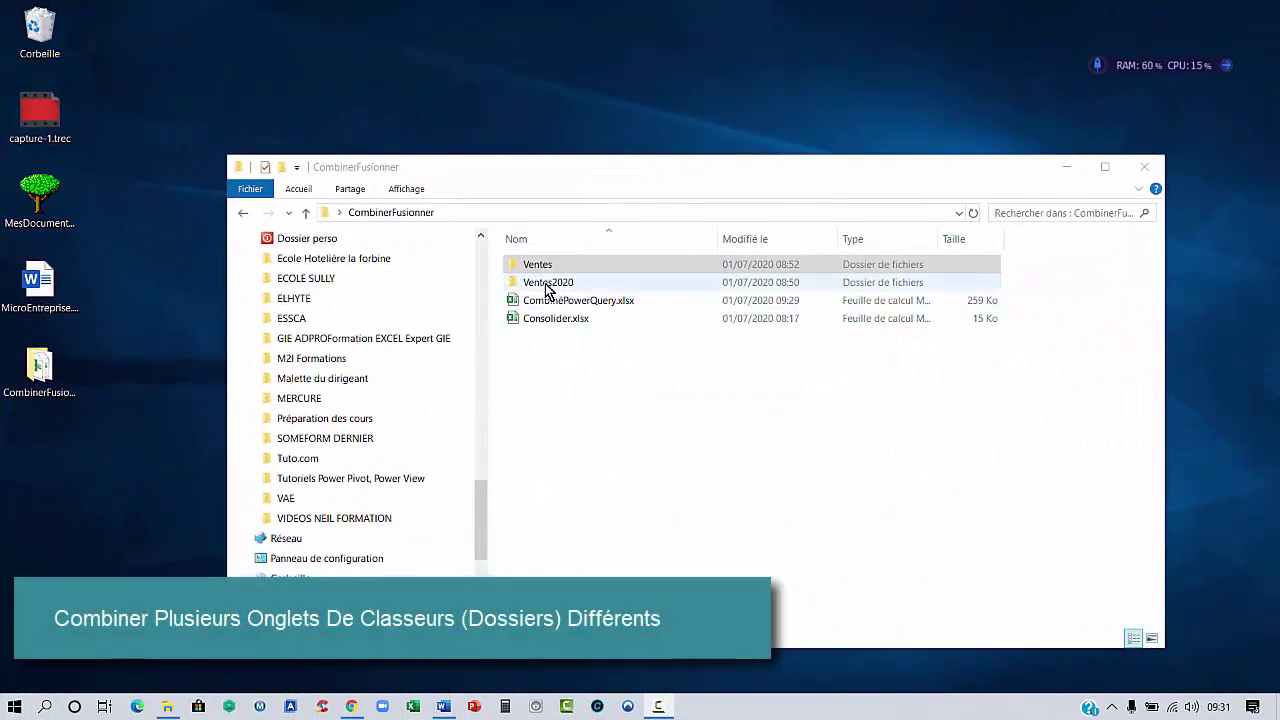
Browse into Ventes, look inside Ventes2018, then open 2019.xlsx from the Ventes2019 folder.
click(546, 267)
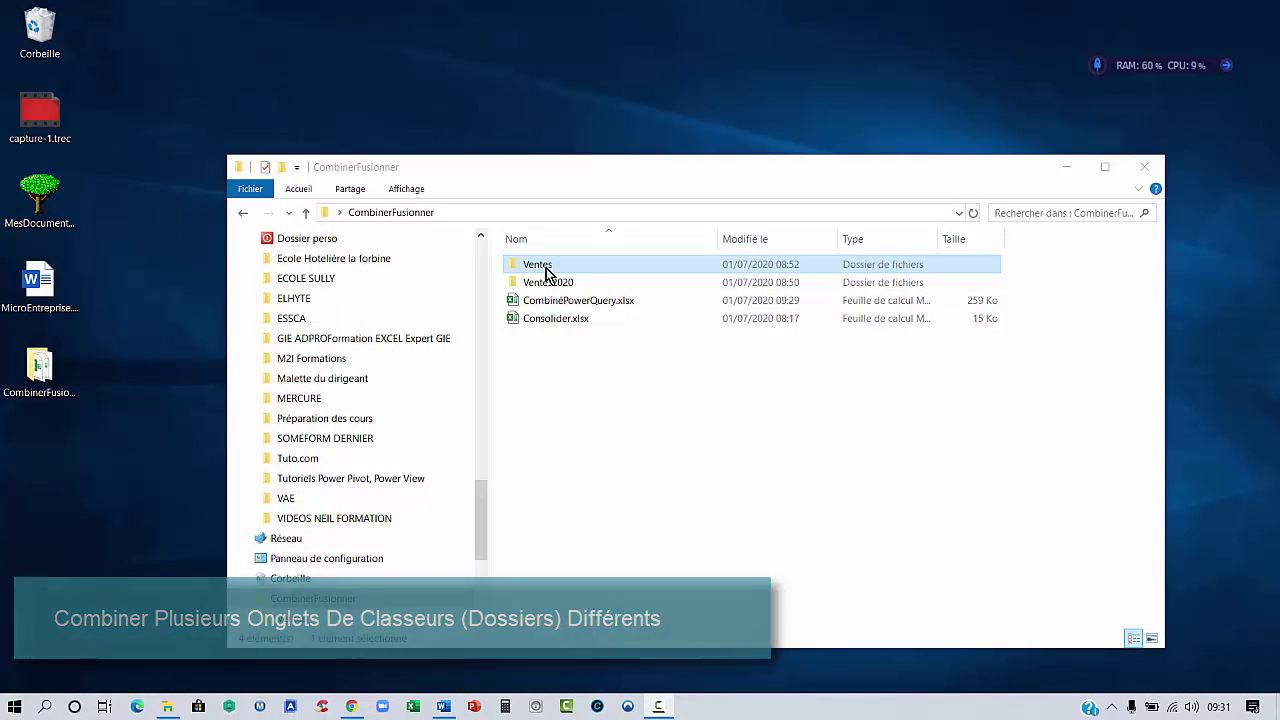
click(548, 264)
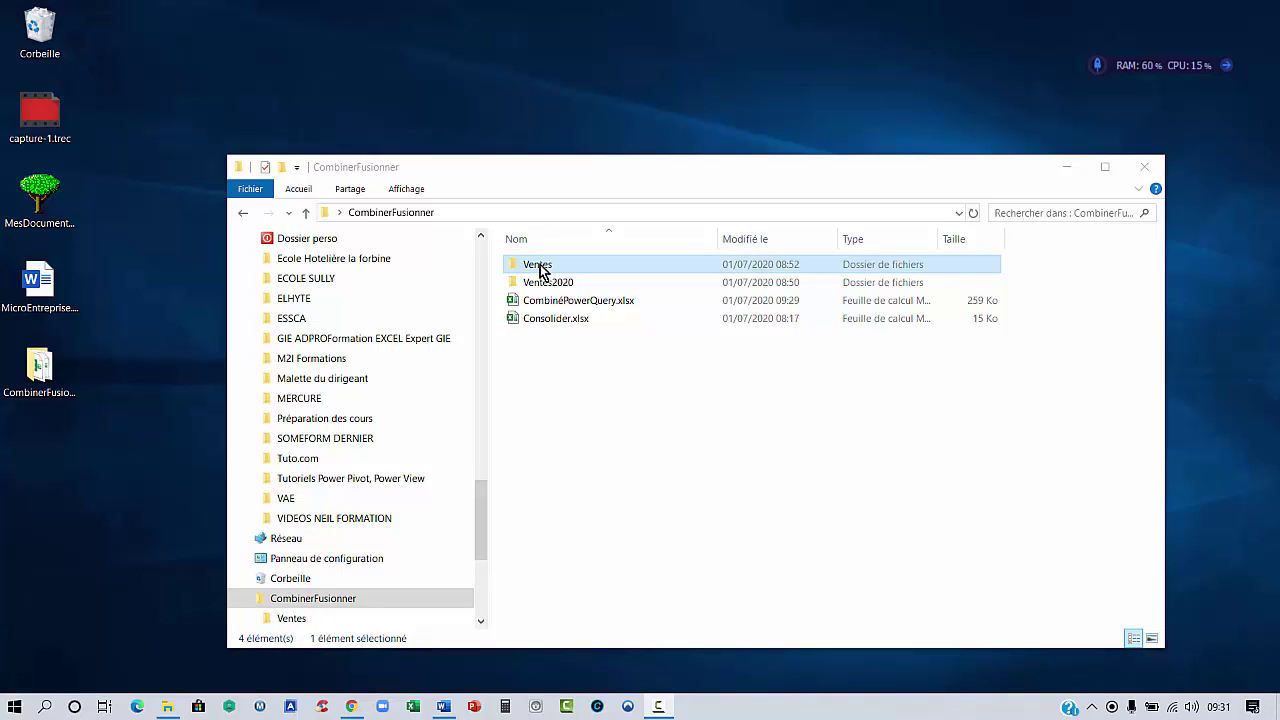
double_click(540, 268)
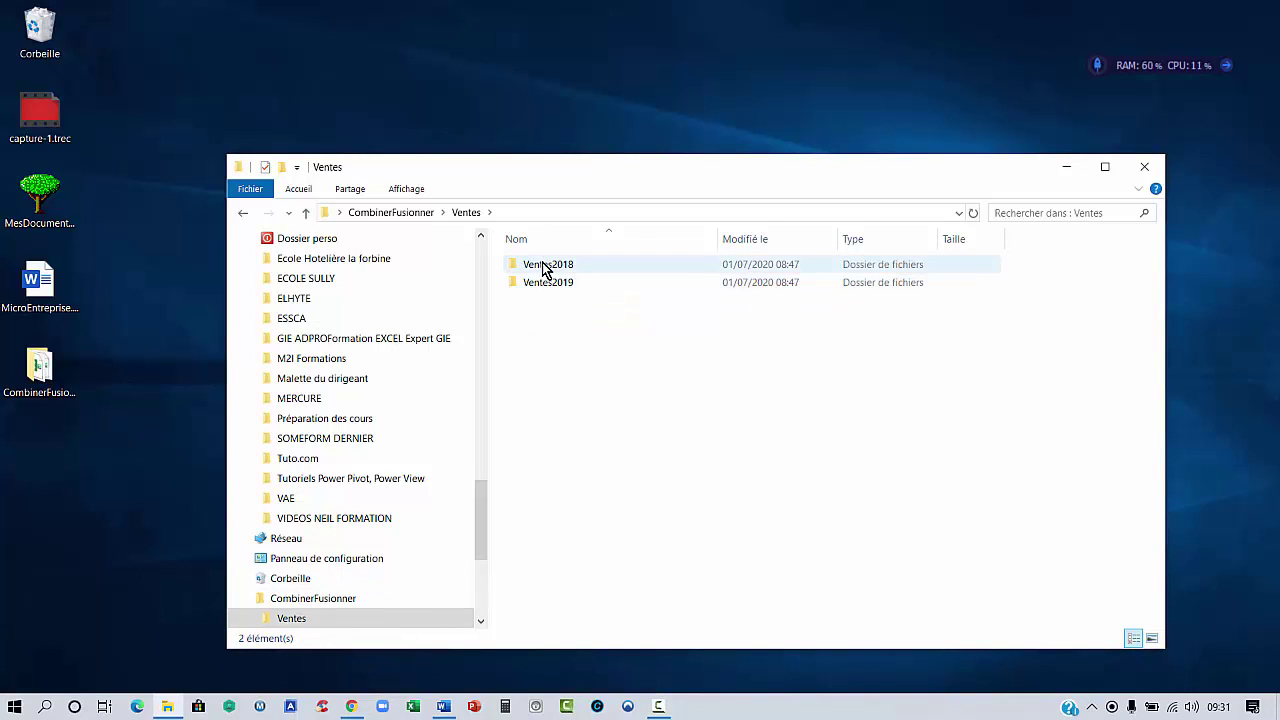
double_click(543, 265)
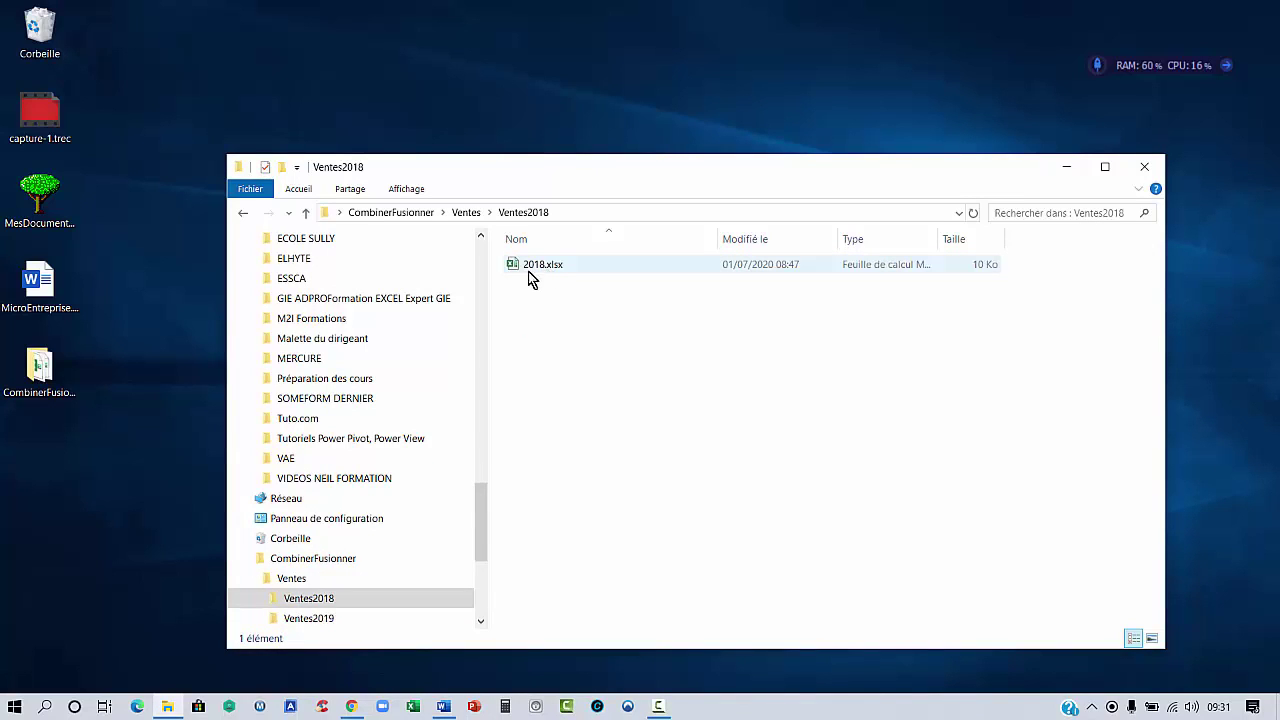
click(306, 214)
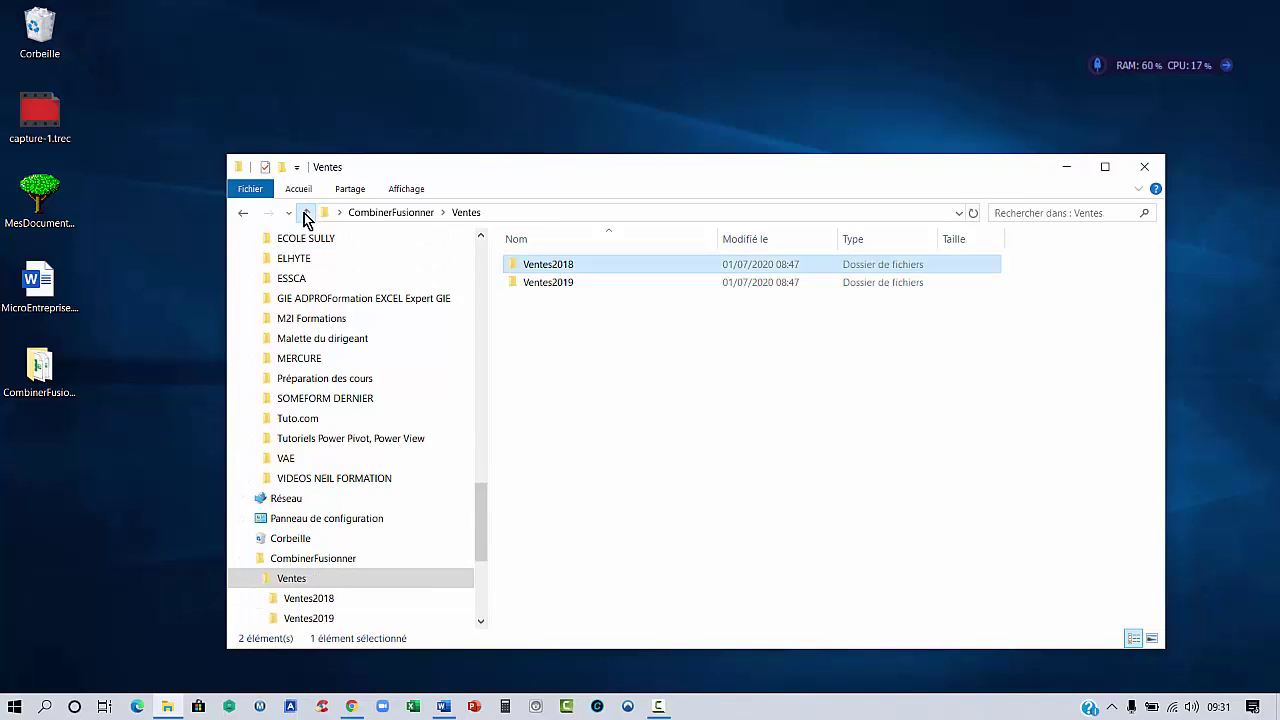
double_click(557, 285)
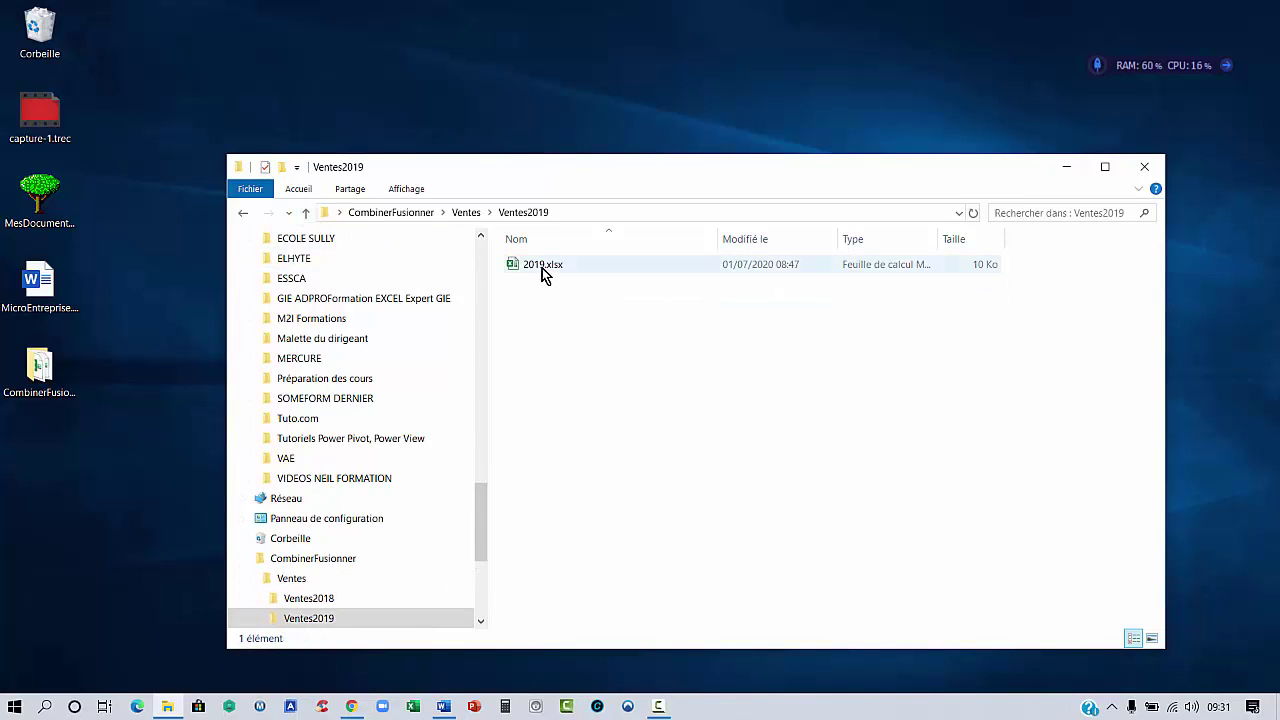
click(543, 272)
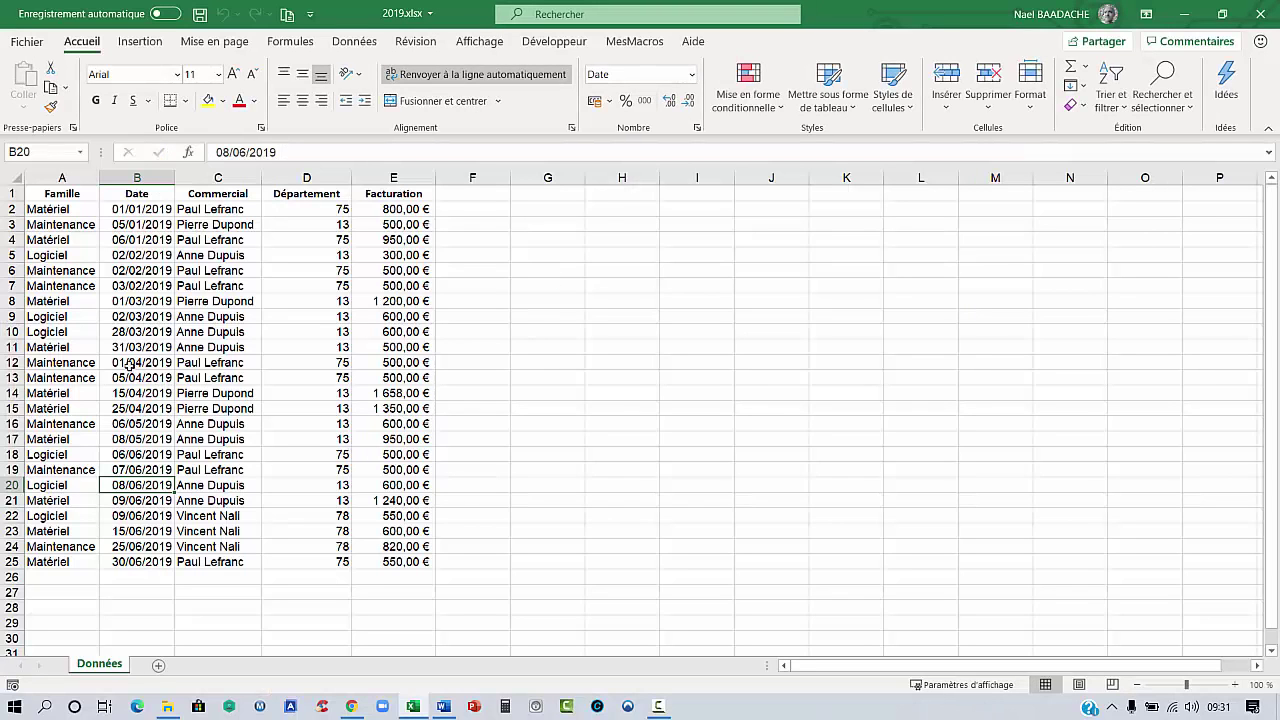
Review the Date and Facturation ranges on the 2019.xlsx Données sheet, then close the workbook.
click(130, 362)
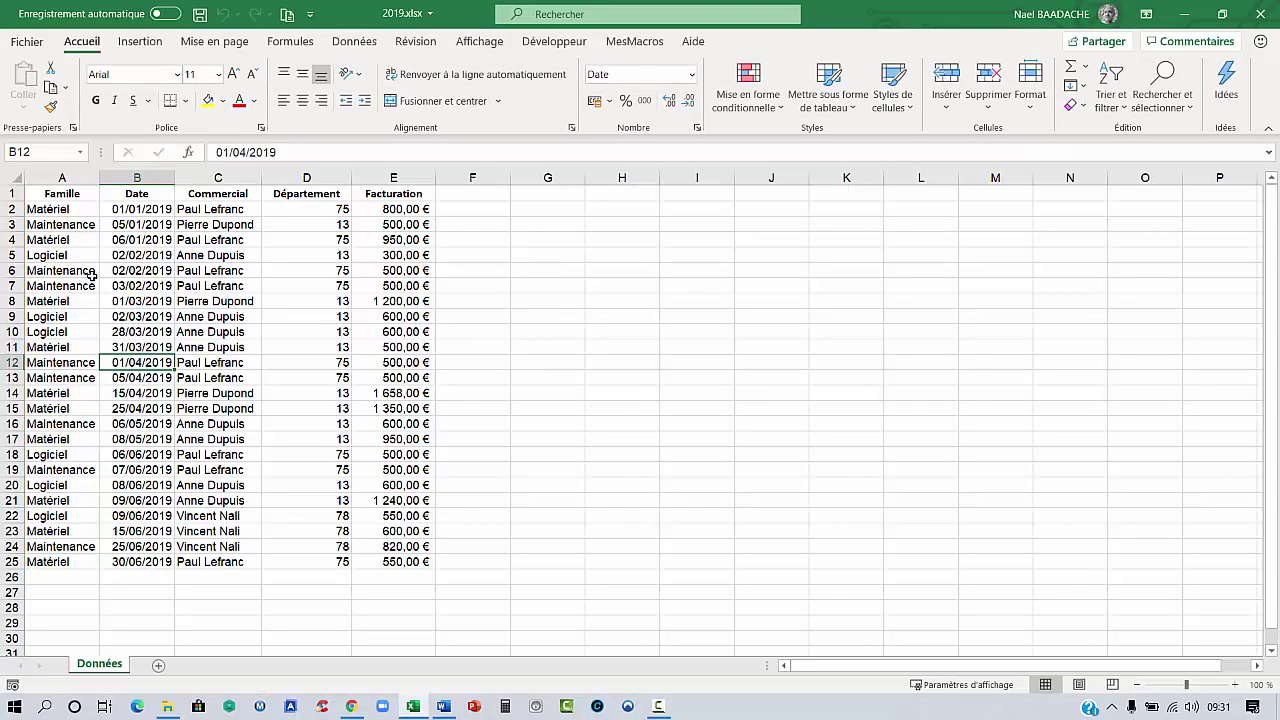
click(52, 211)
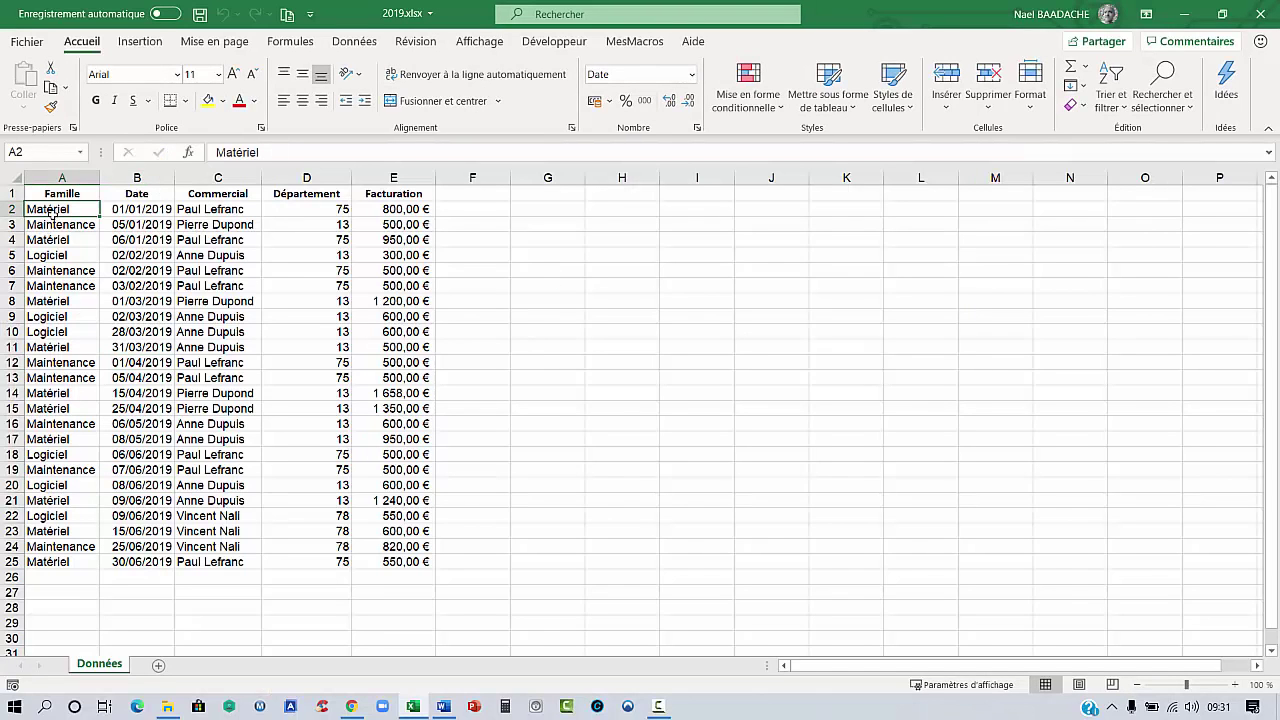
drag(148, 209, 137, 377)
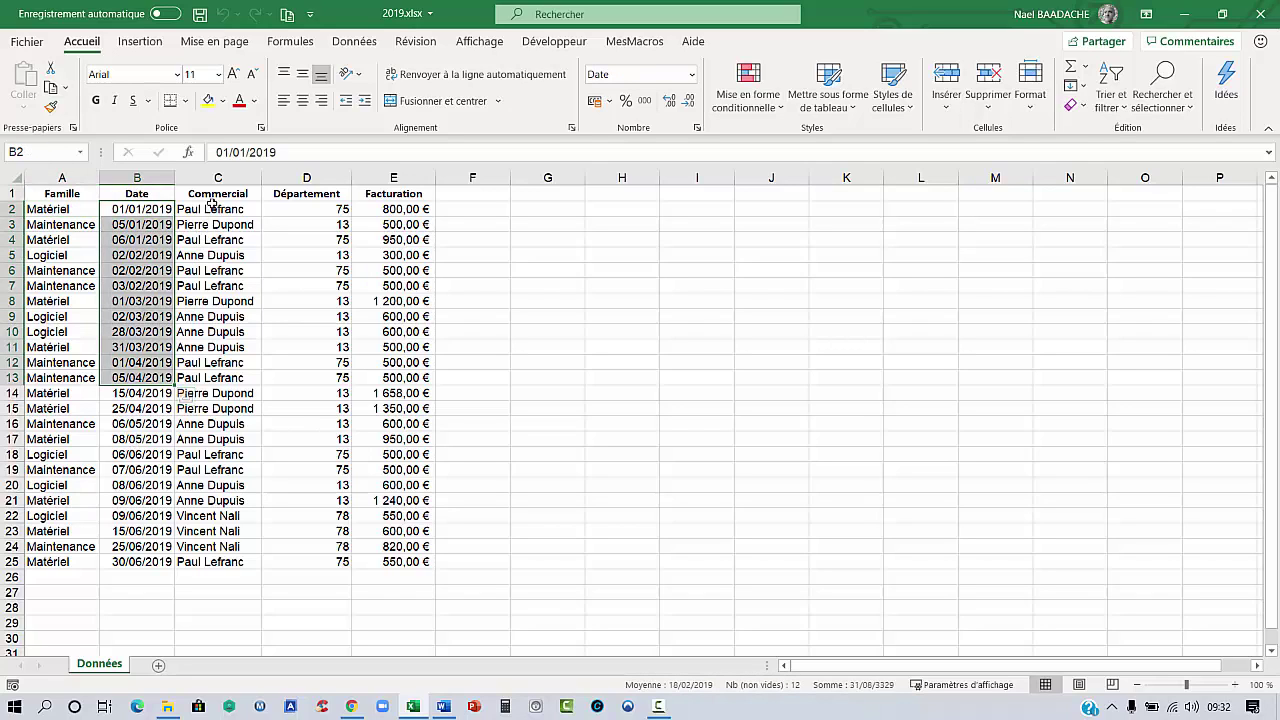
click(403, 209)
drag(404, 209, 398, 367)
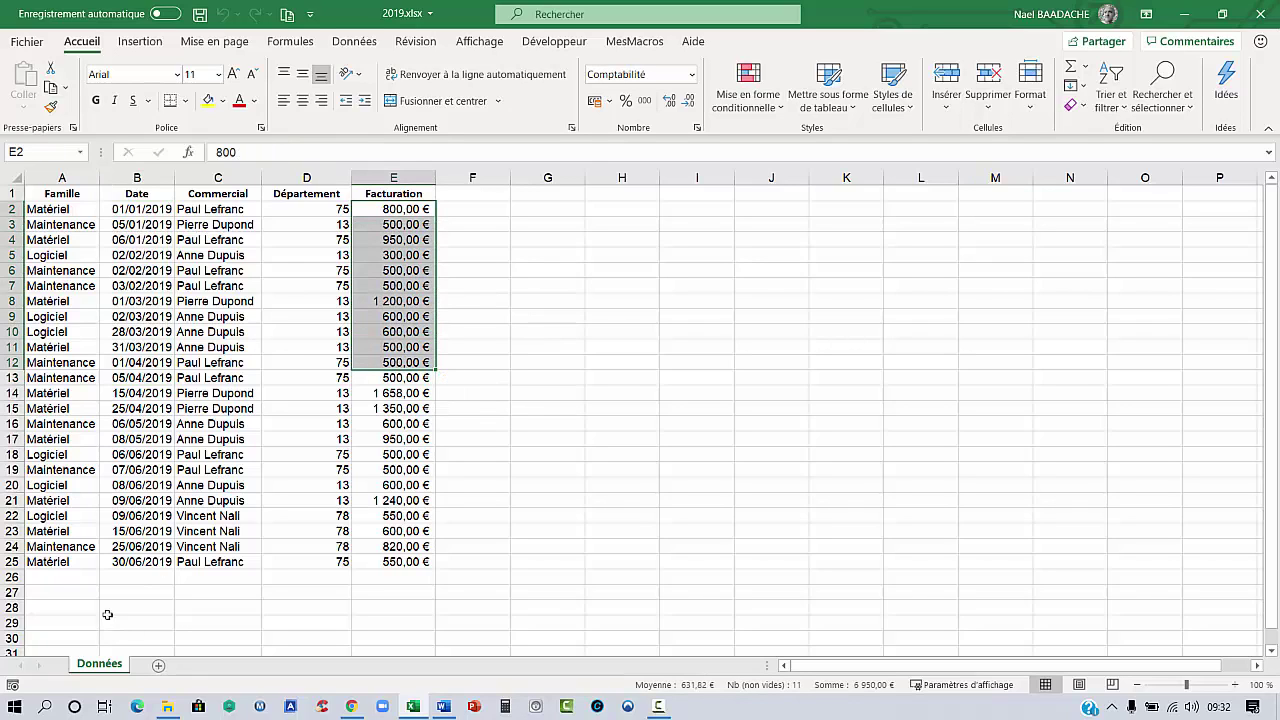
click(111, 479)
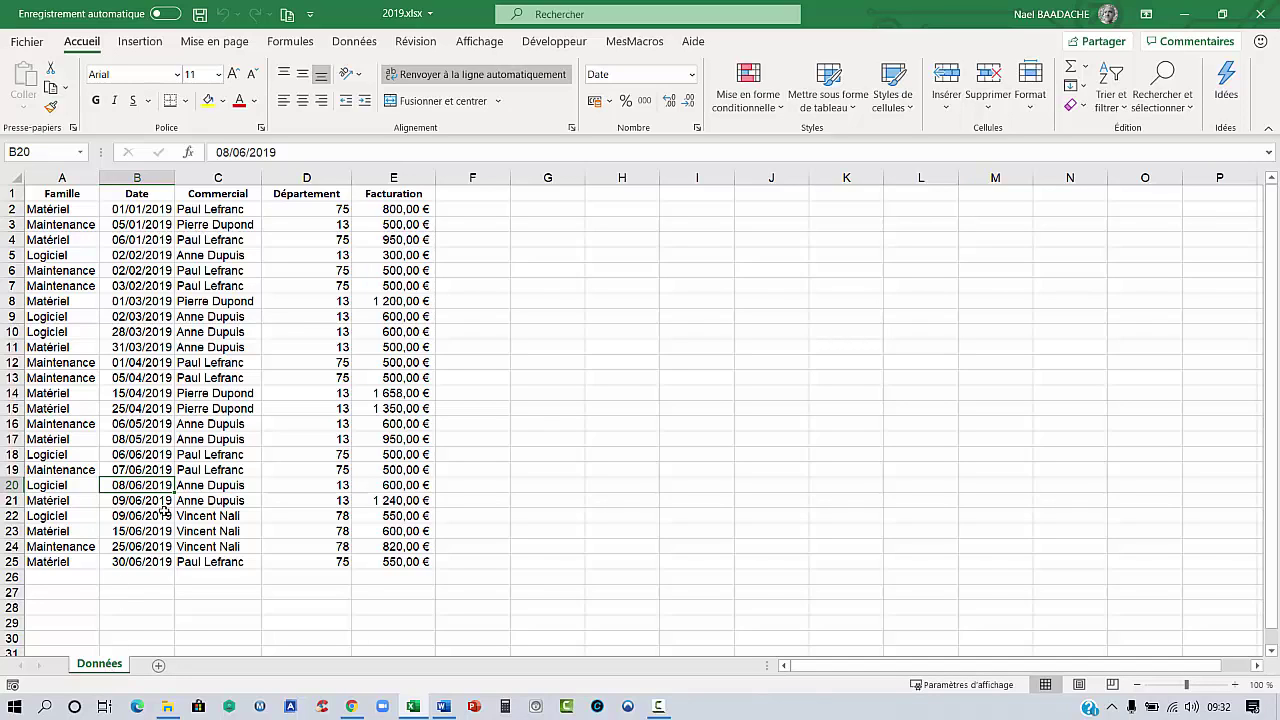
click(170, 409)
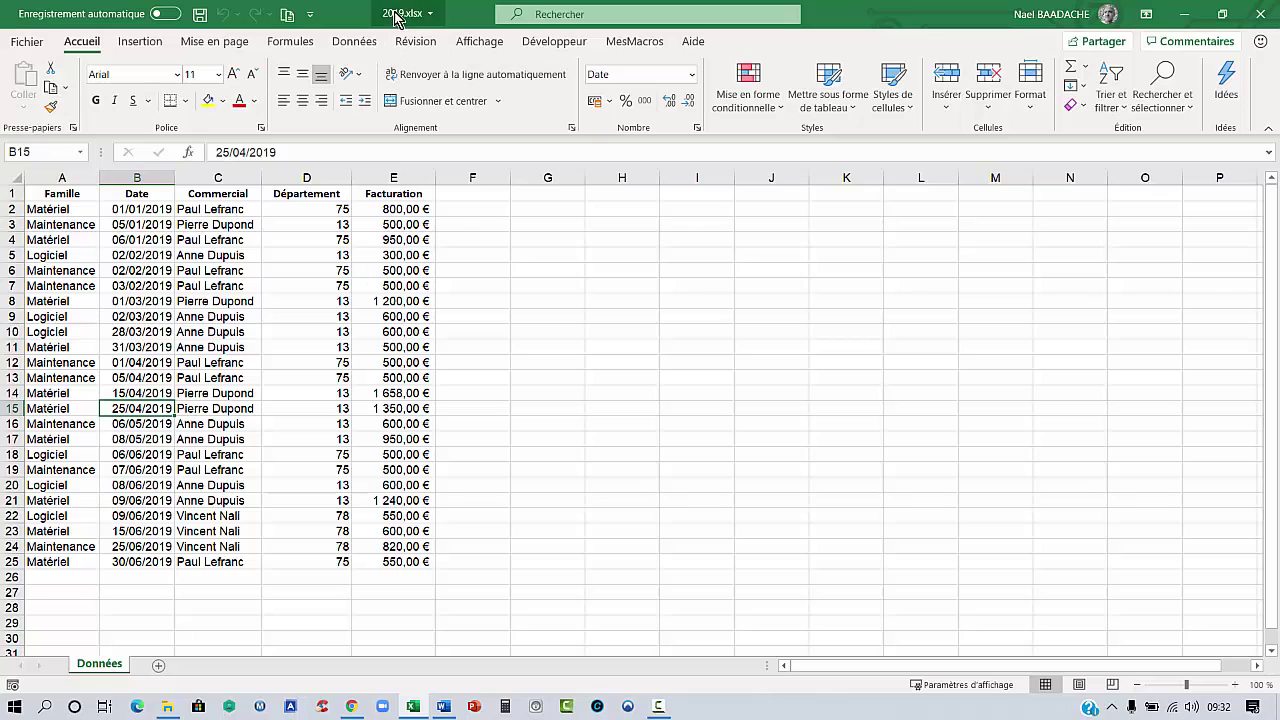
click(1258, 14)
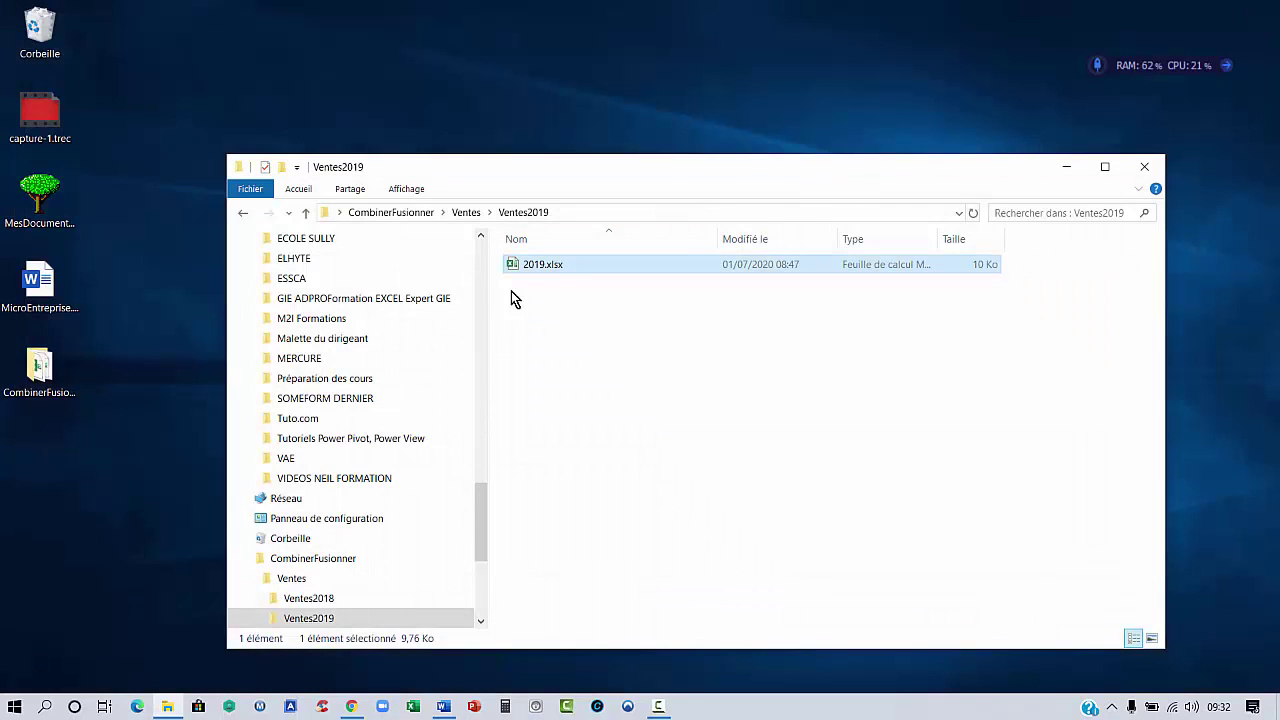
Open and close 2018.xlsx from the Ventes2018 folder, then close that Explorer window.
click(306, 213)
click(561, 268)
double_click(560, 267)
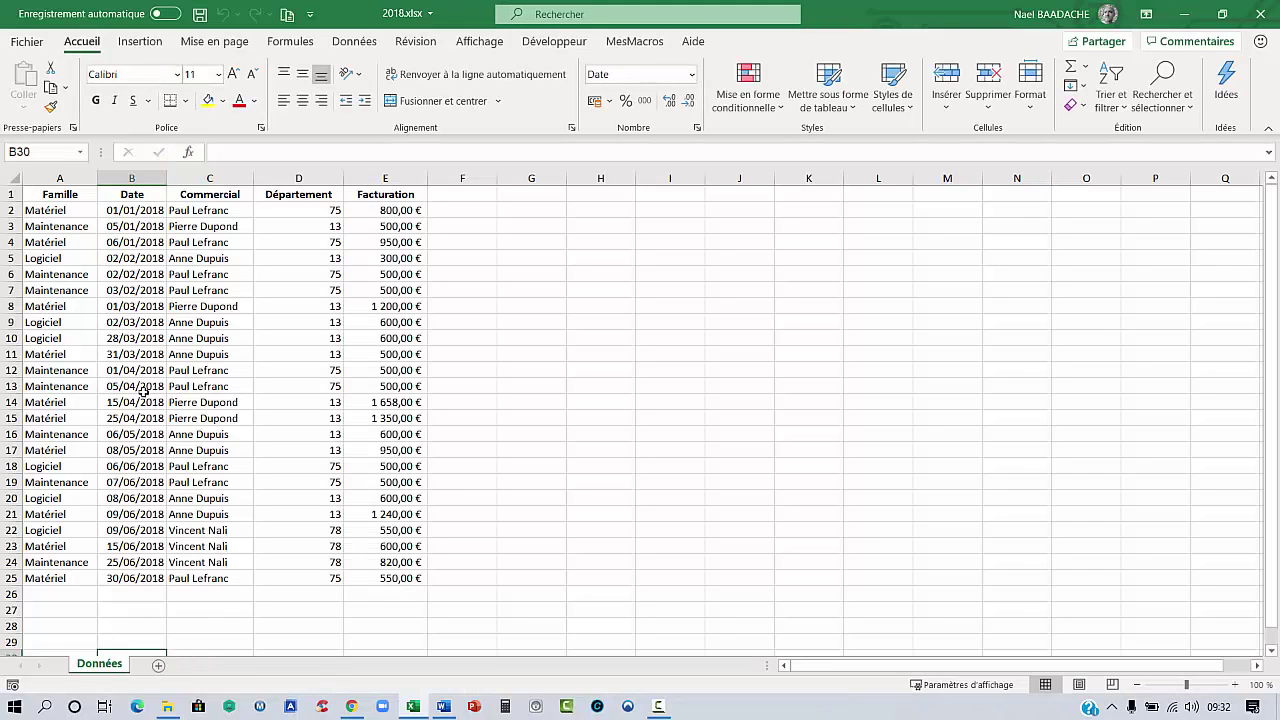
click(143, 392)
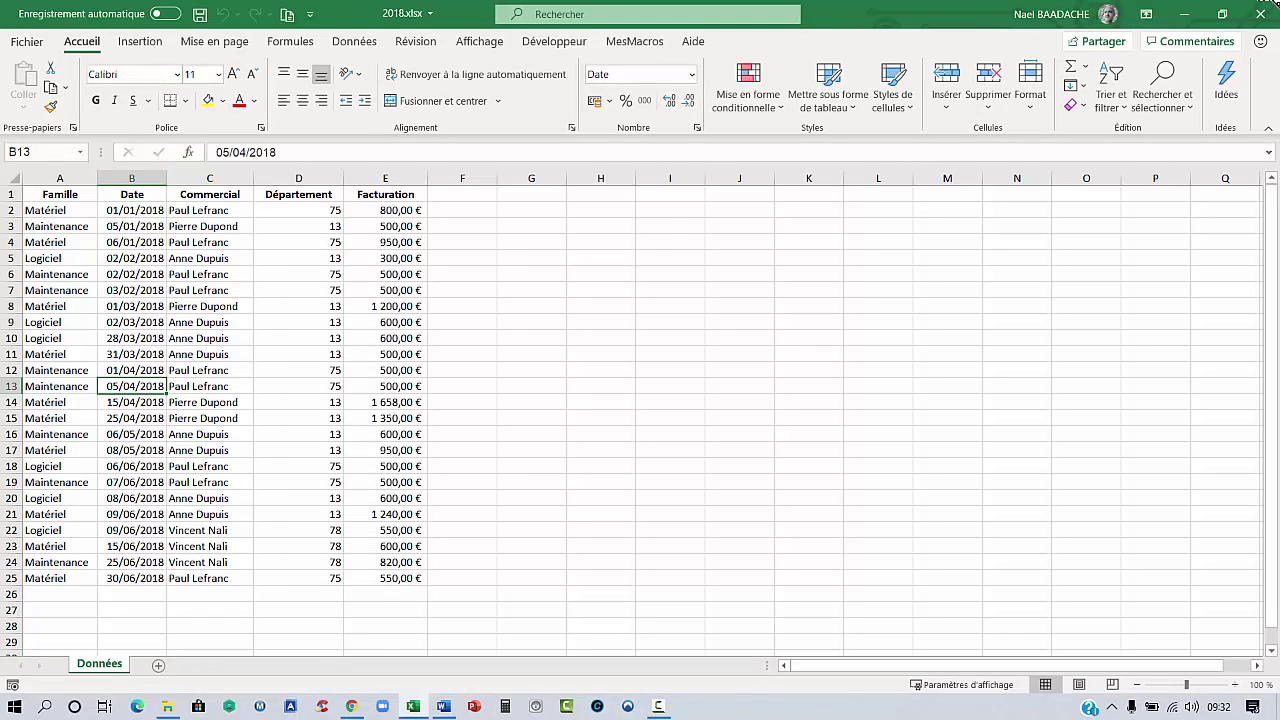
click(1262, 18)
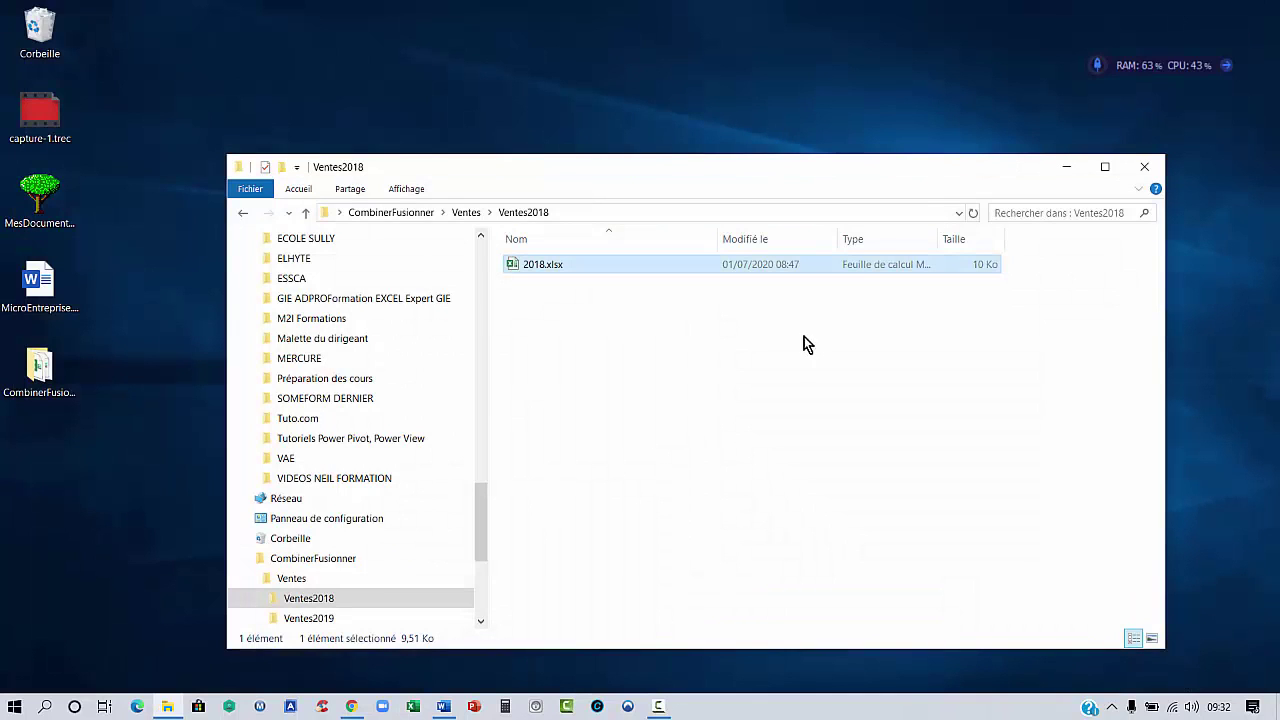
click(1144, 171)
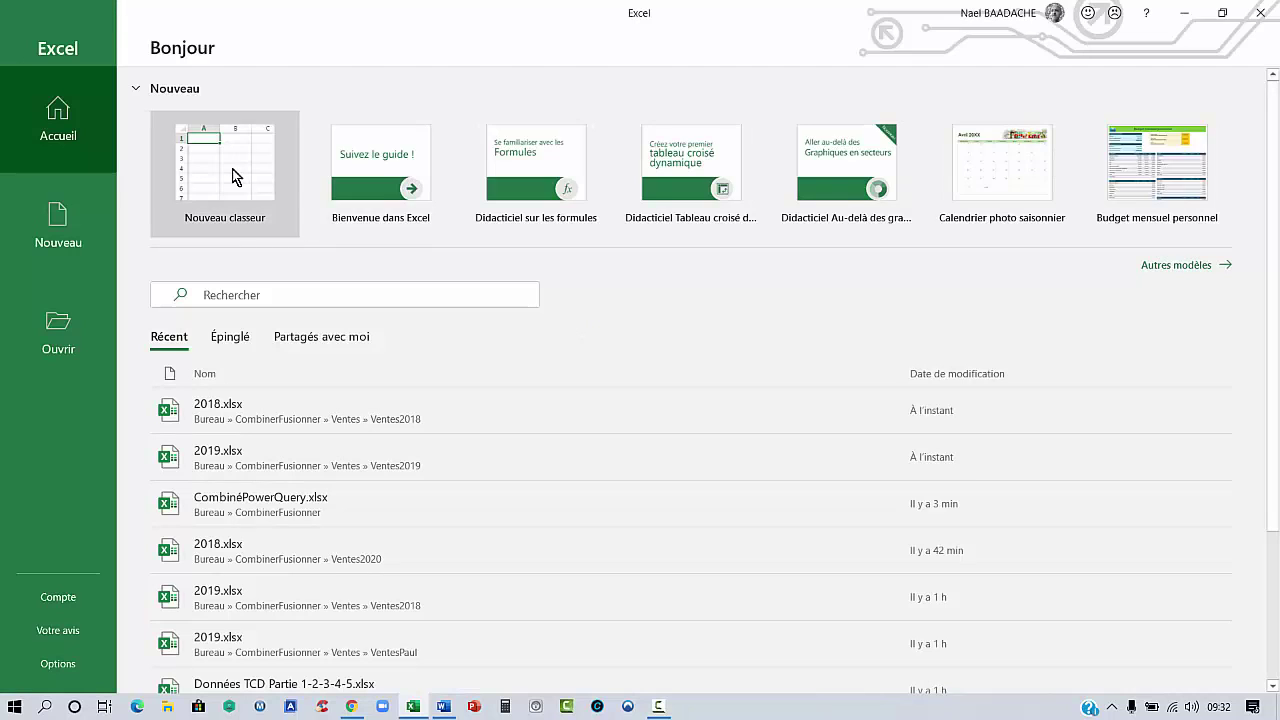
Create a blank workbook and start a Données import À partir d'un dossier.
click(232, 170)
click(186, 237)
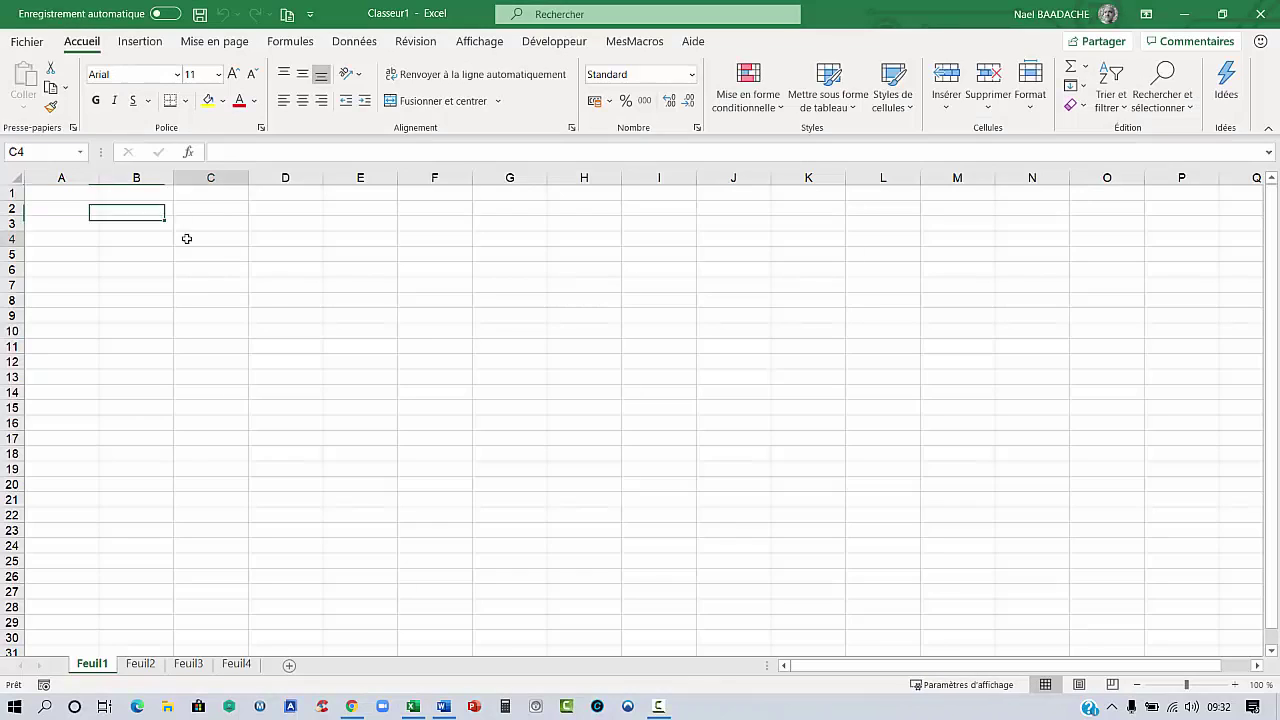
click(371, 48)
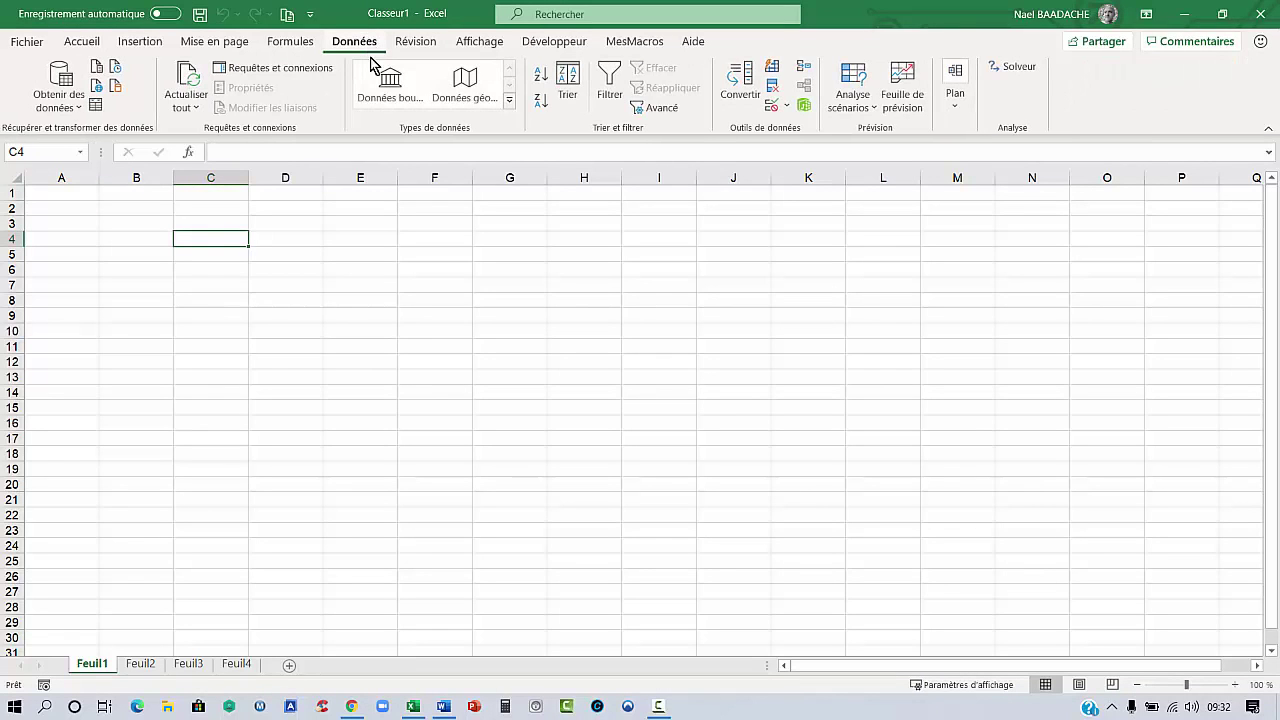
click(71, 114)
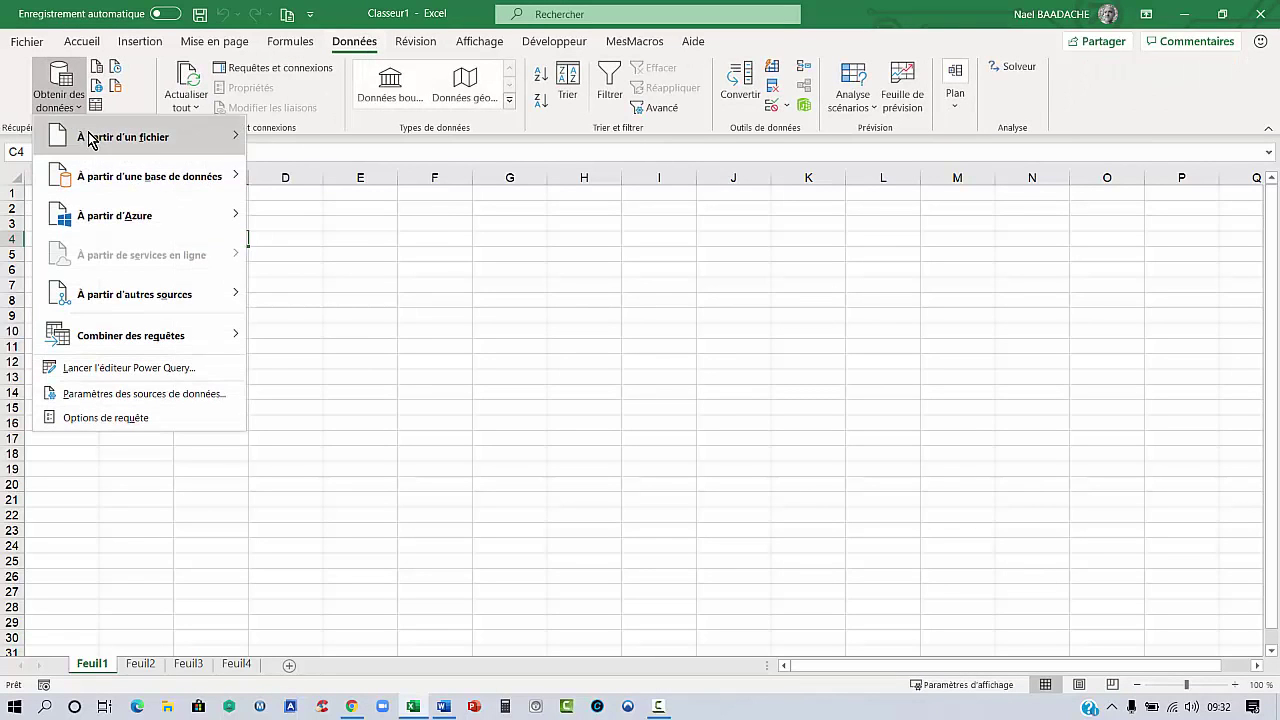
mouse_move(92, 138)
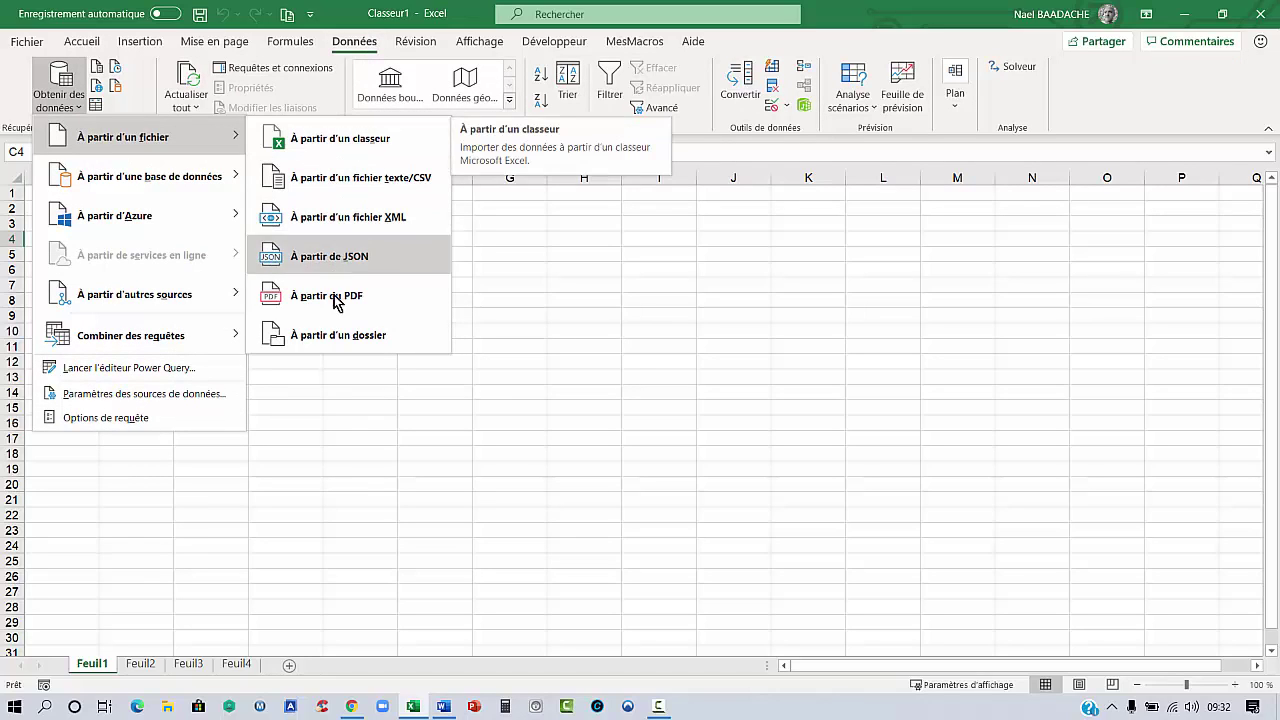
click(335, 341)
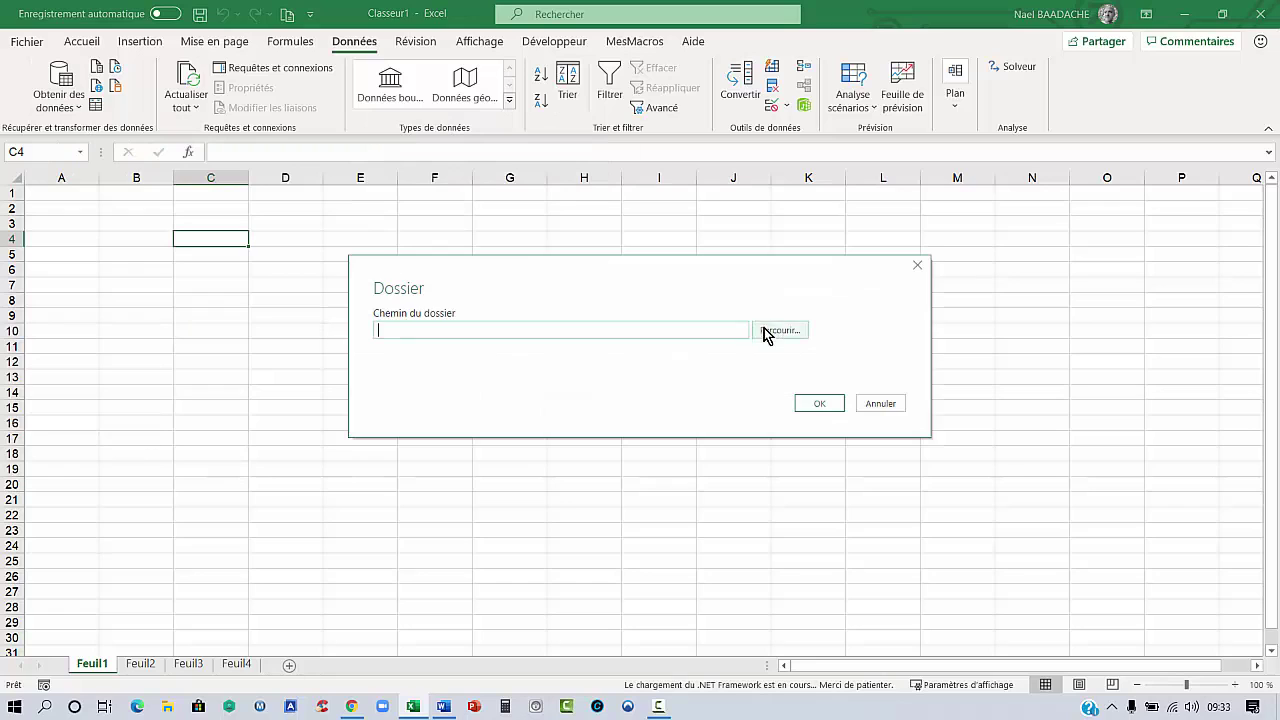
Browse to the Desktop's CombinerFusionner\Ventes folder as the import source.
click(773, 334)
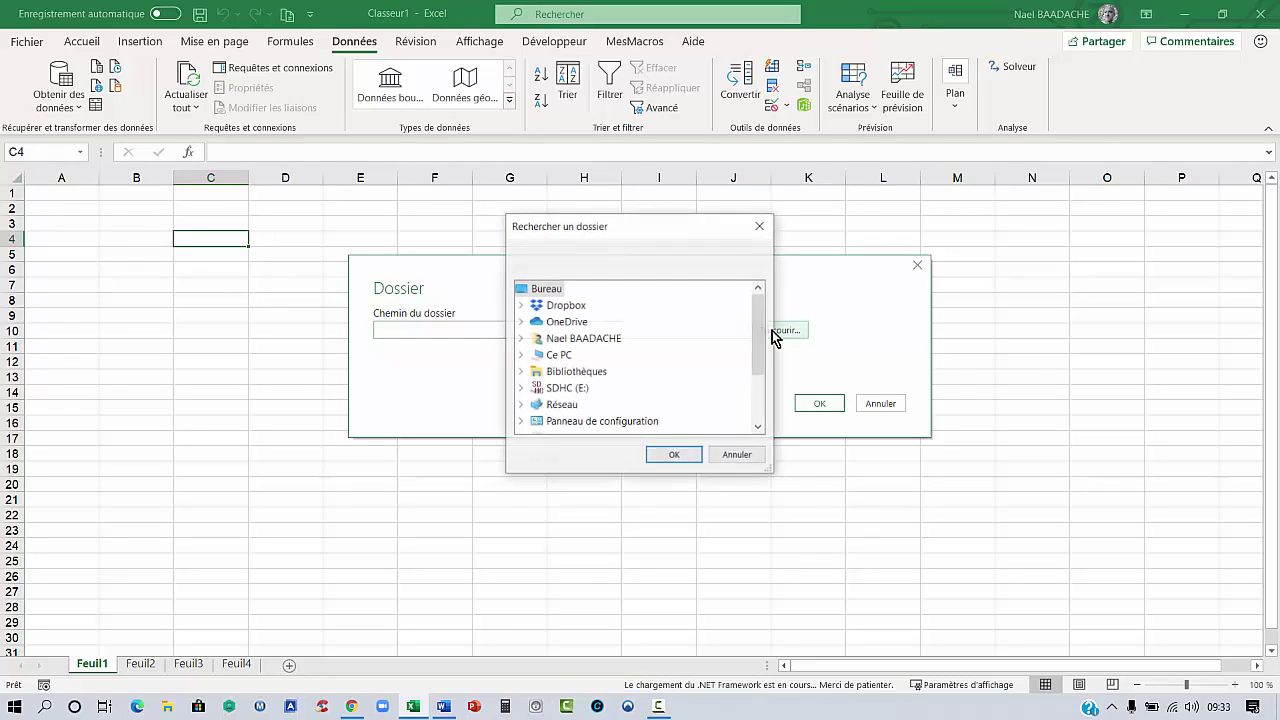
double_click(562, 356)
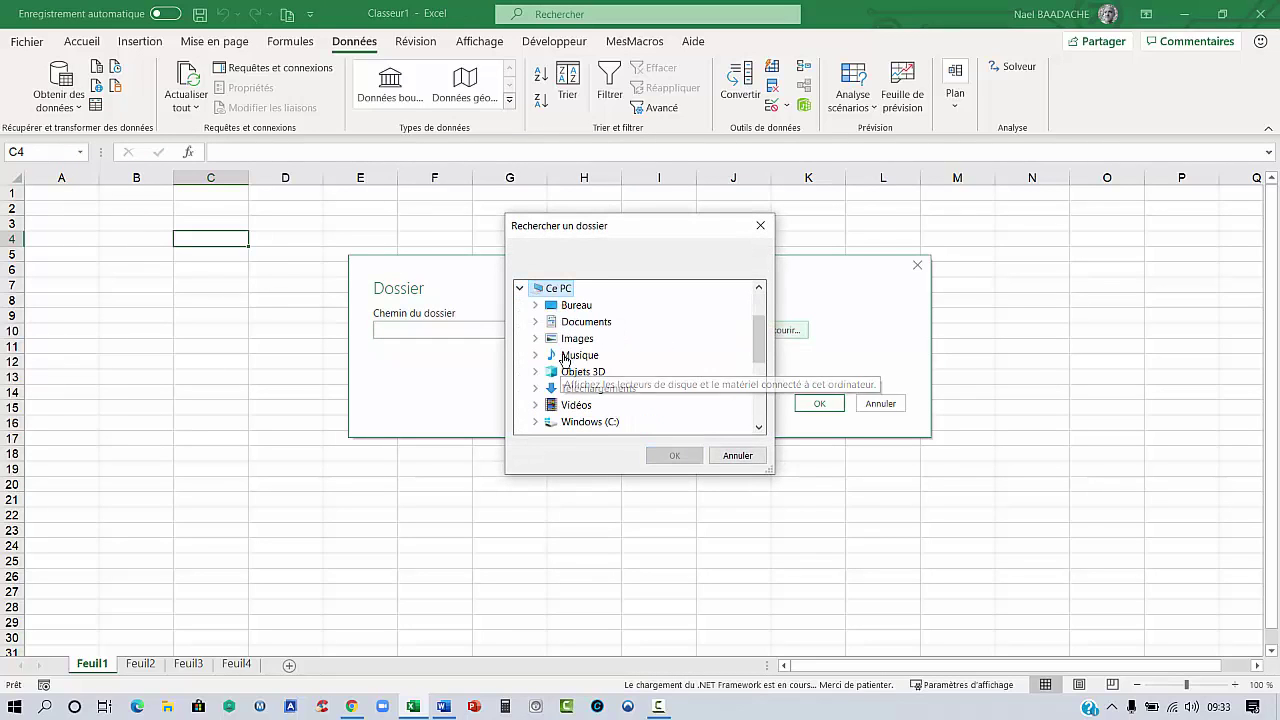
double_click(580, 306)
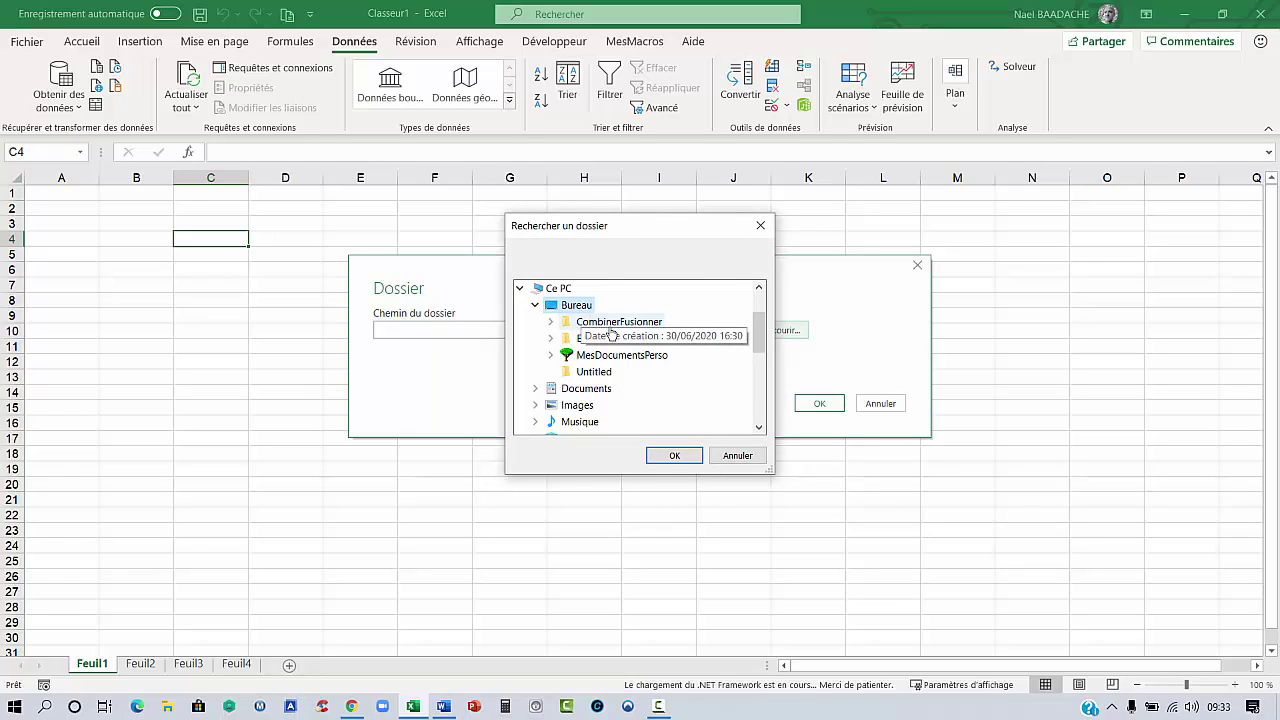
double_click(609, 326)
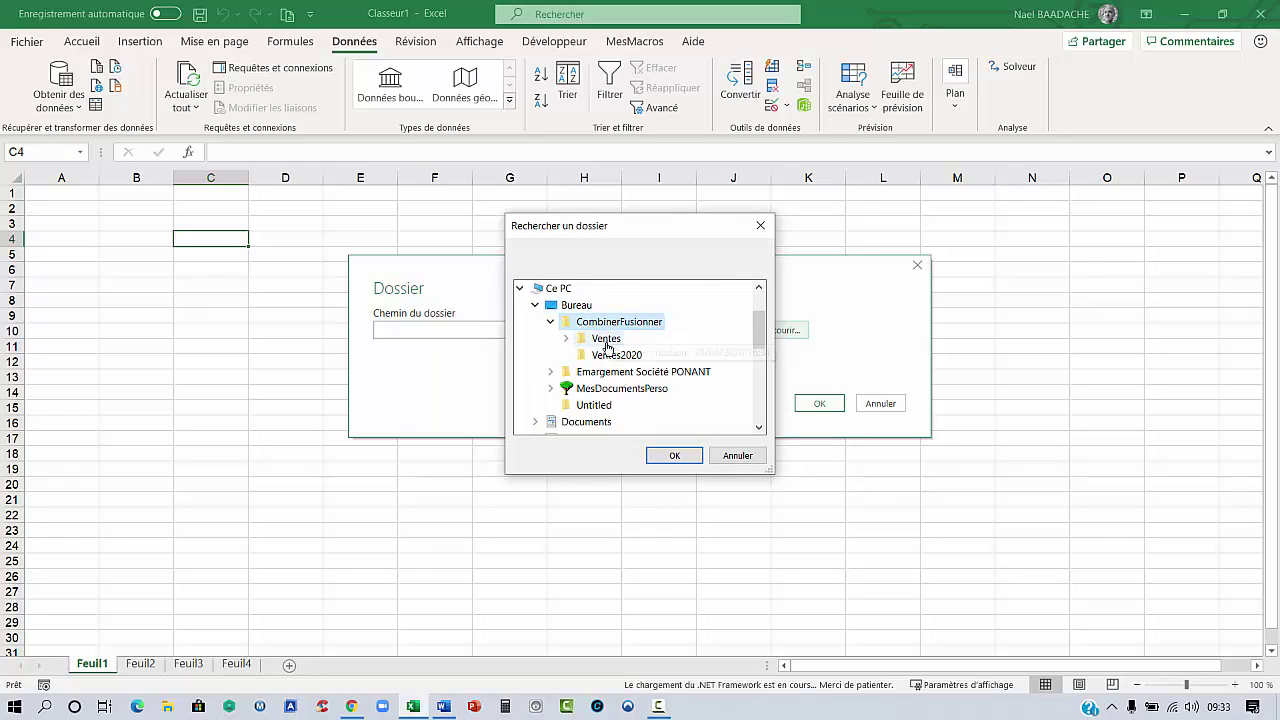
double_click(606, 340)
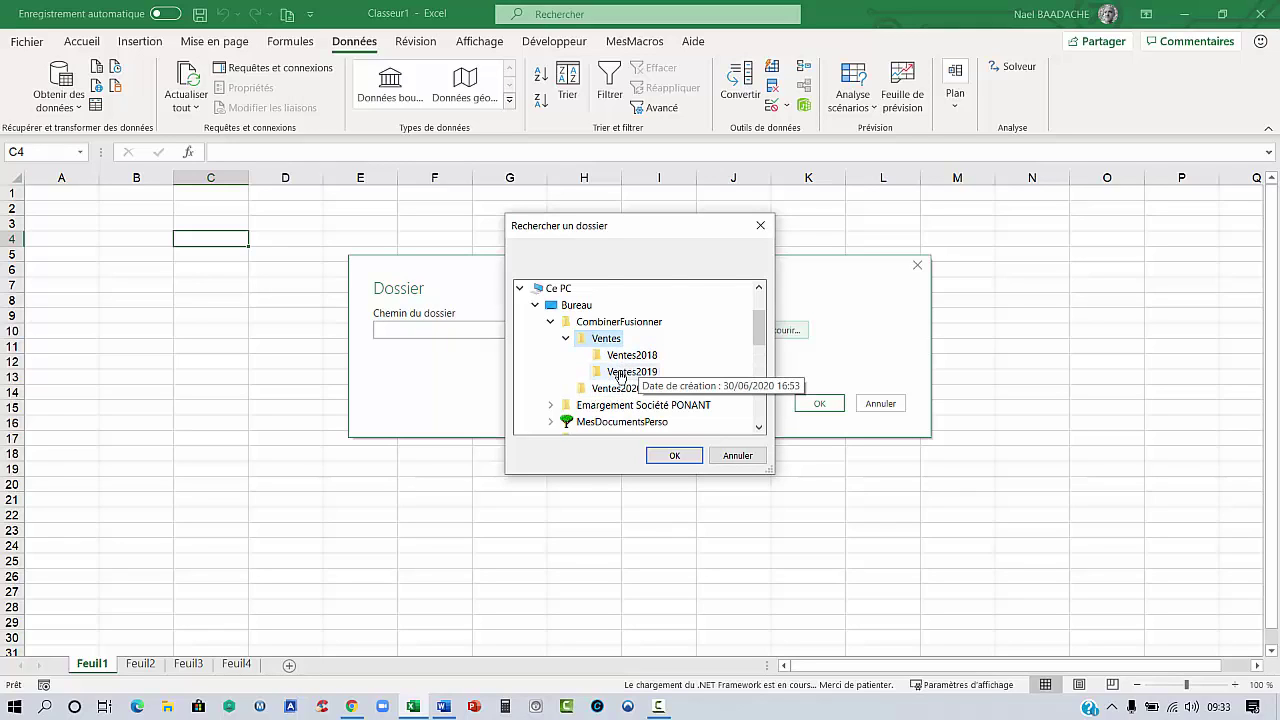
click(673, 458)
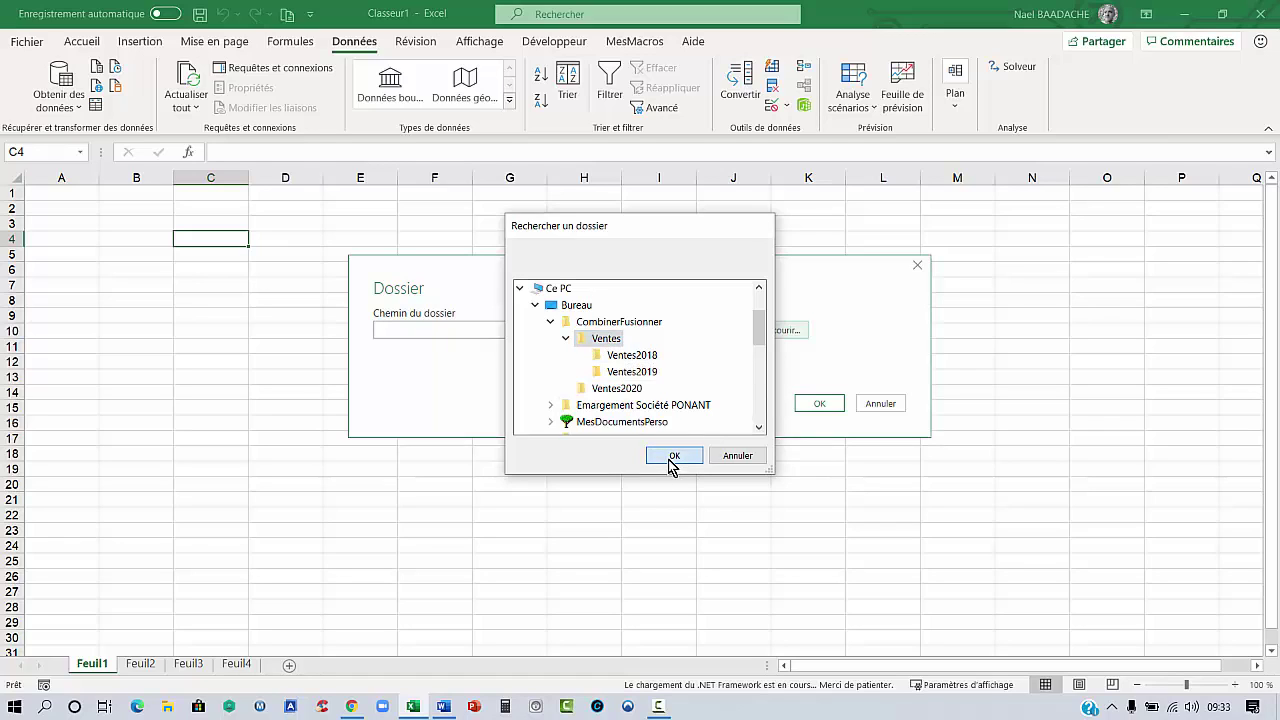
Confirm the Ventes folder path so its files 2018.xlsx and 2019.xlsx are listed.
click(815, 406)
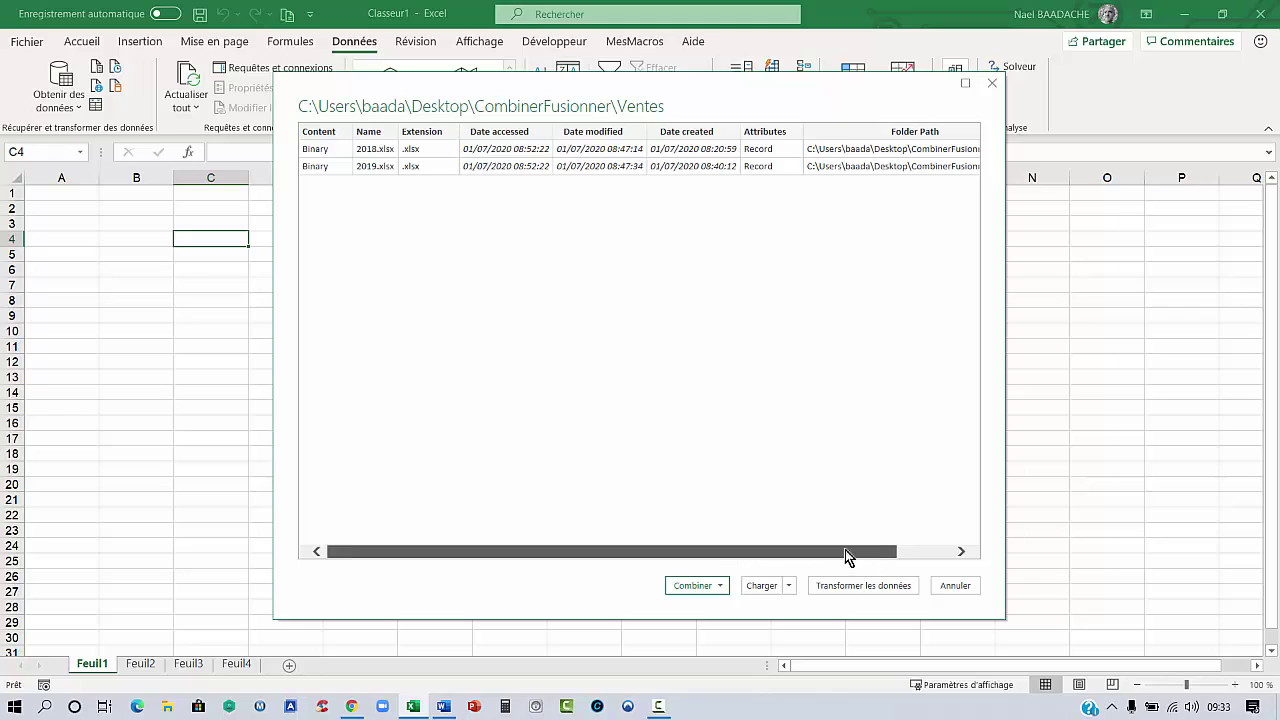
drag(874, 552, 927, 514)
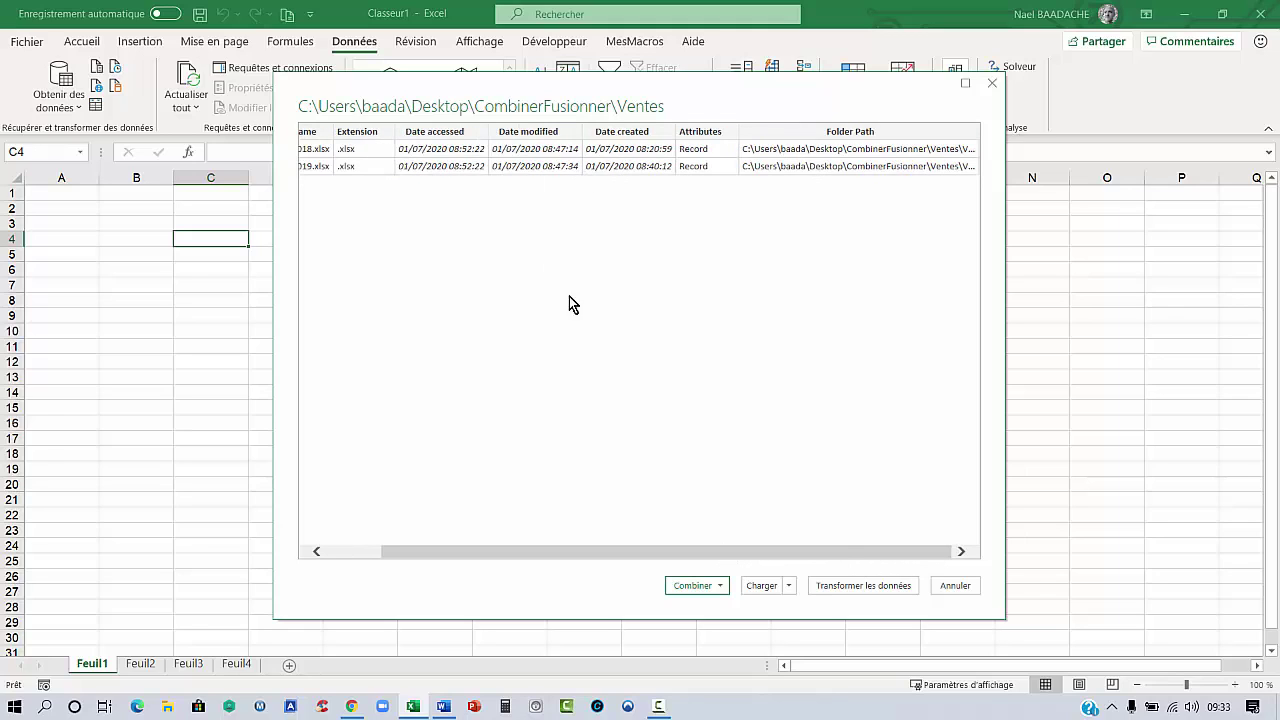
drag(835, 552, 795, 552)
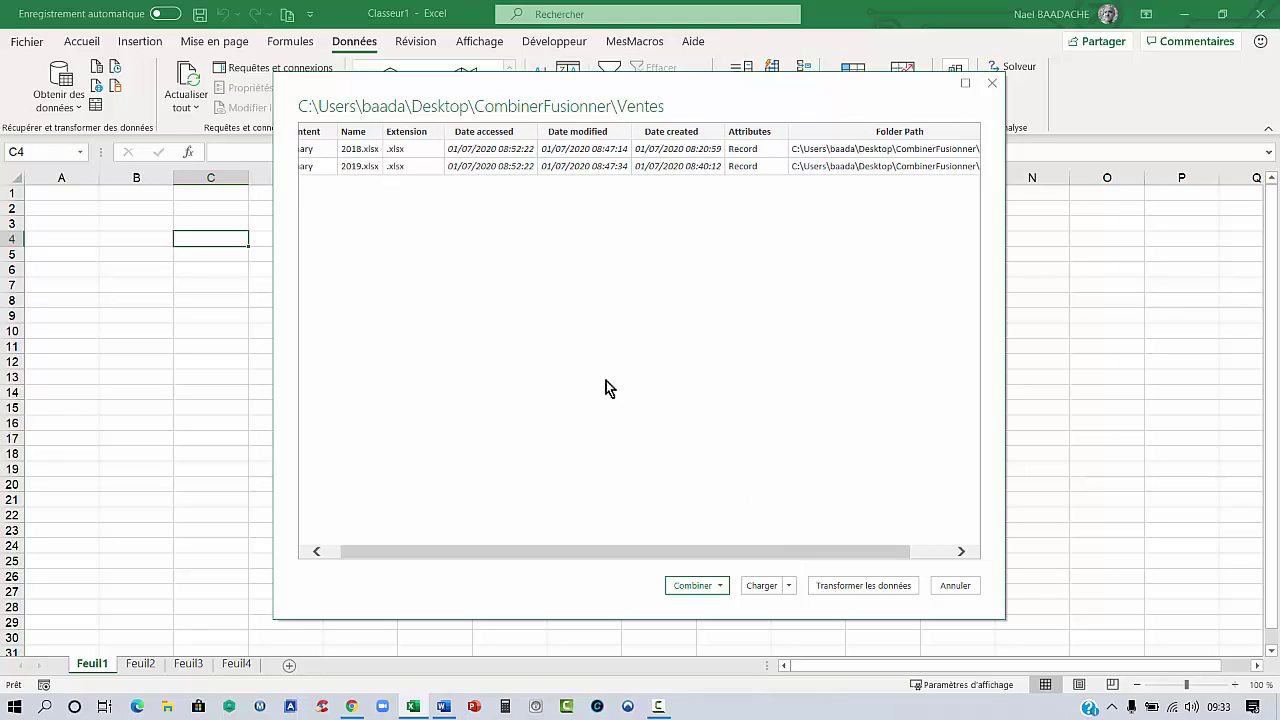
Choose Combiner et transformer les données with Premier fichier as sample and the Données sheet.
click(721, 587)
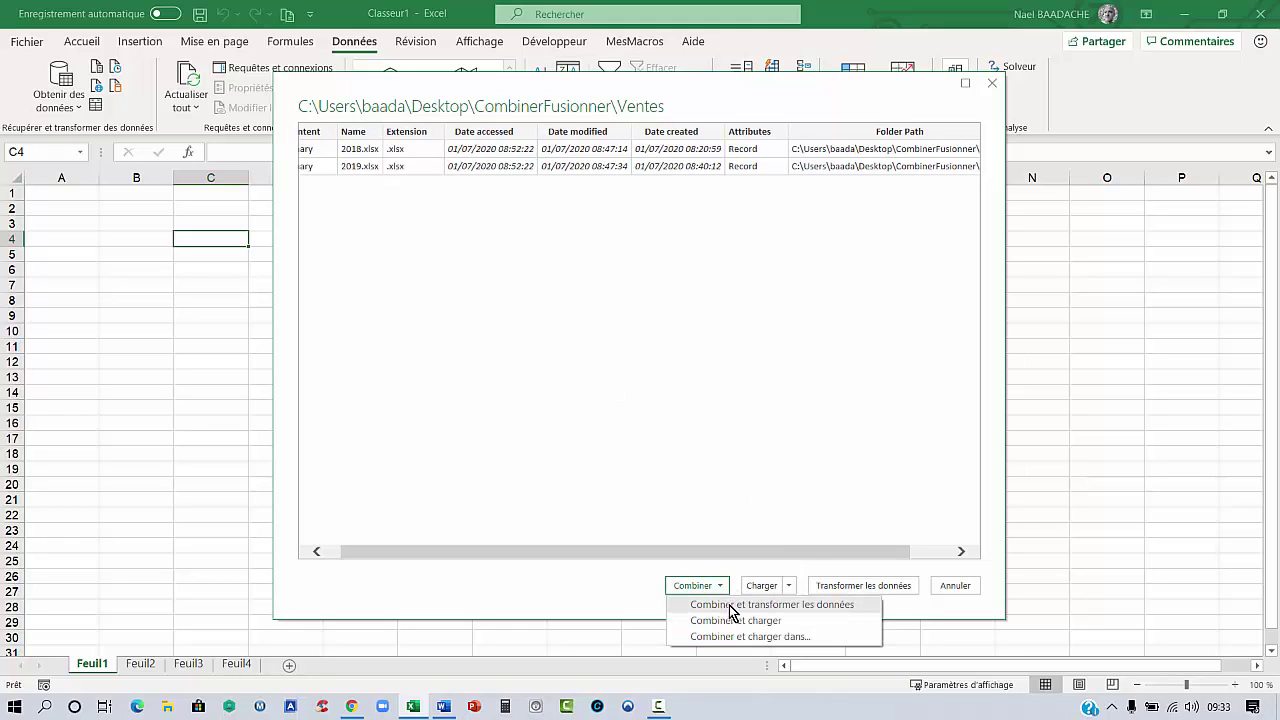
click(731, 605)
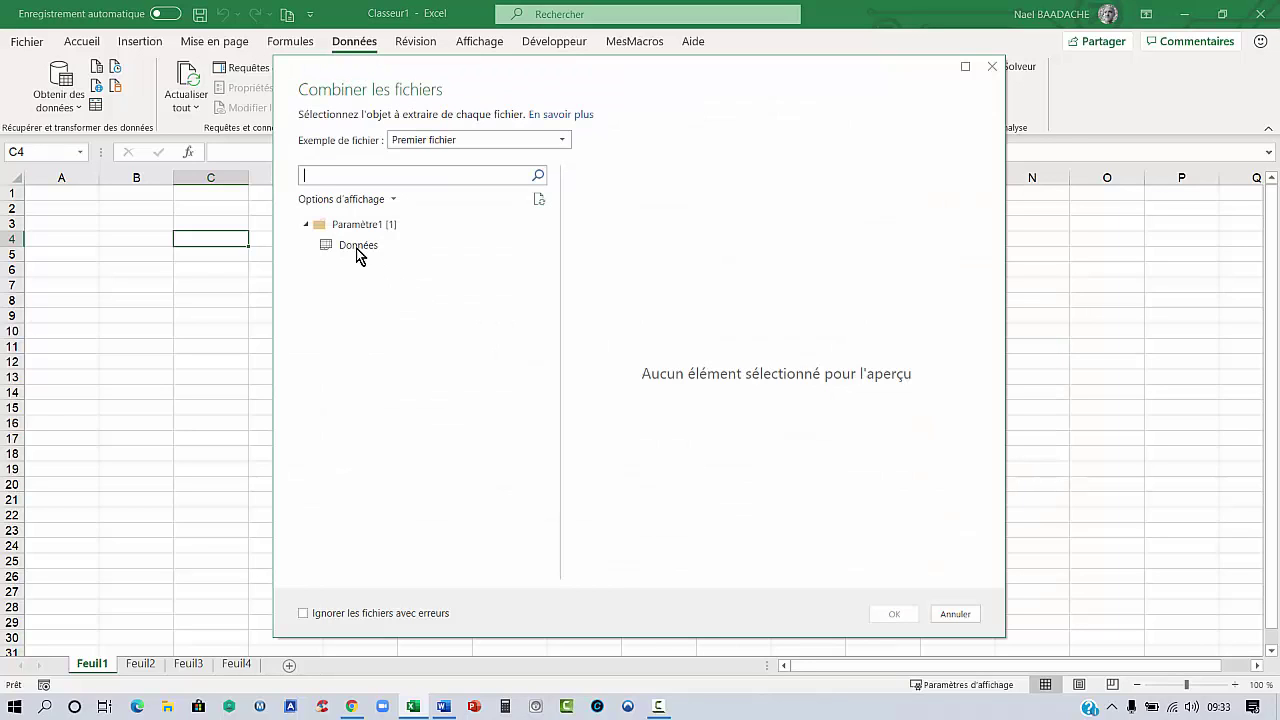
click(564, 143)
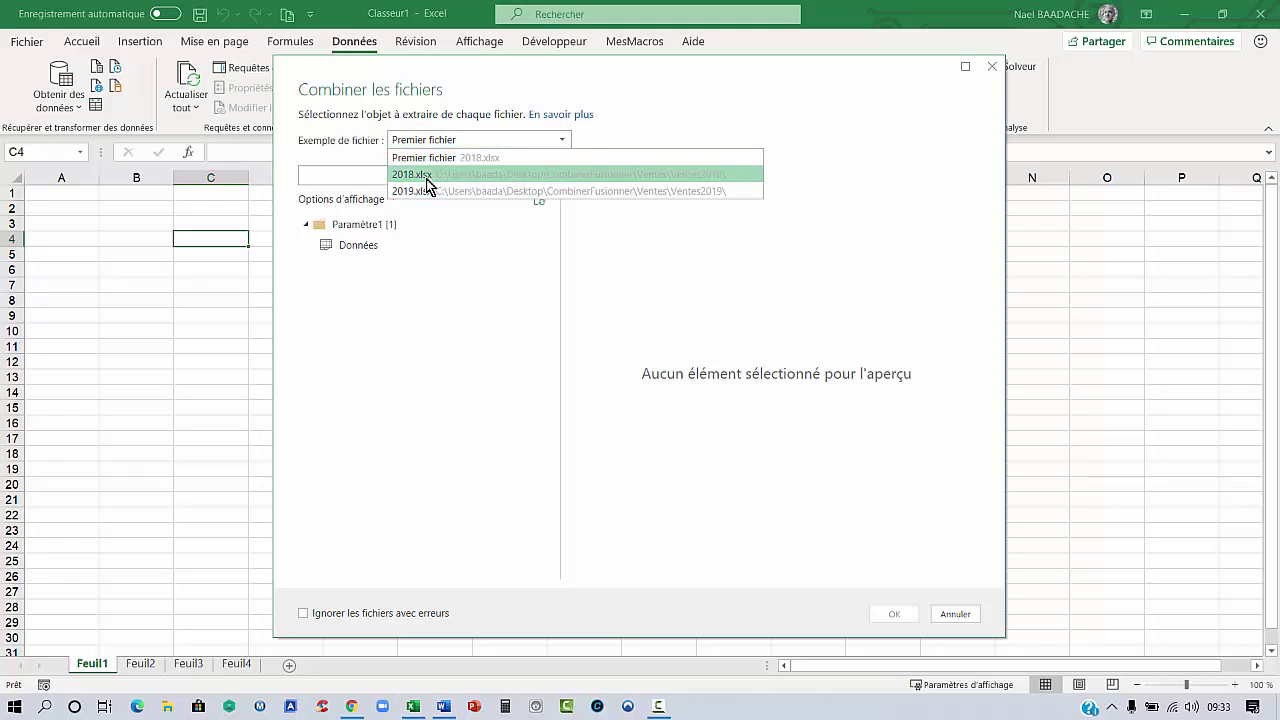
click(445, 292)
click(358, 246)
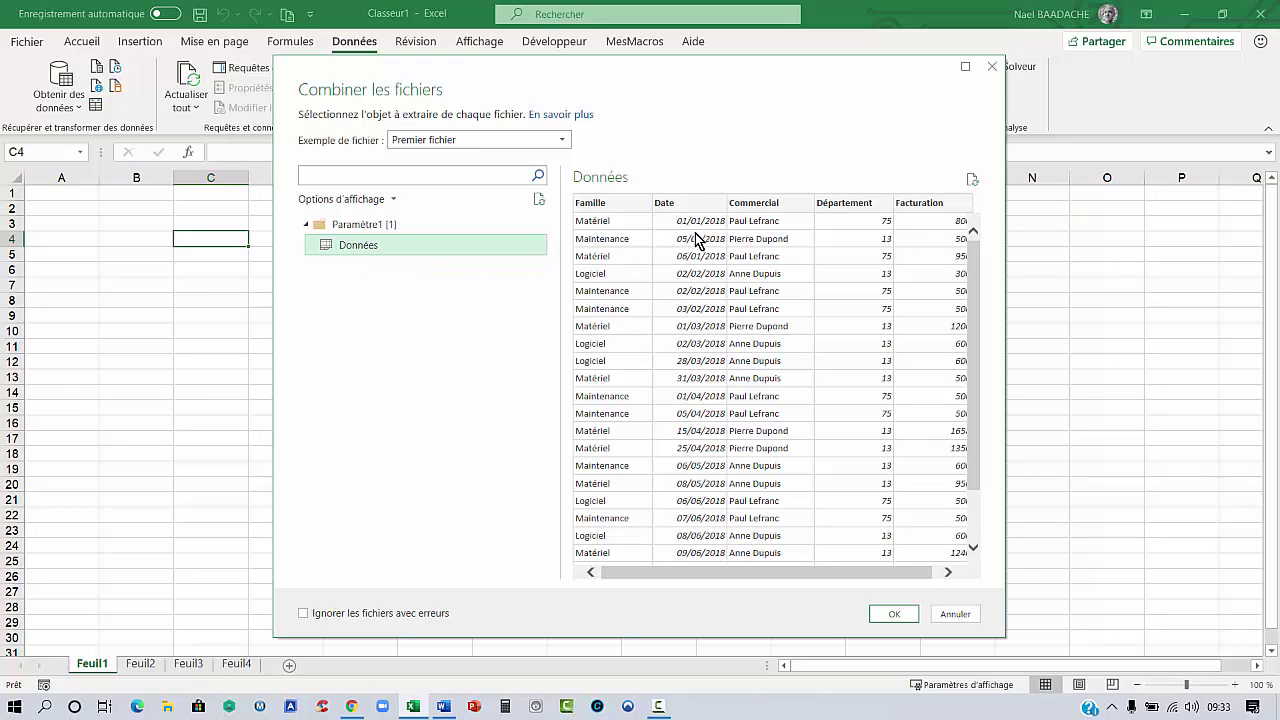
Confirm the Données extraction and Fermer et charger the combined query as a table on Feuil5.
click(886, 616)
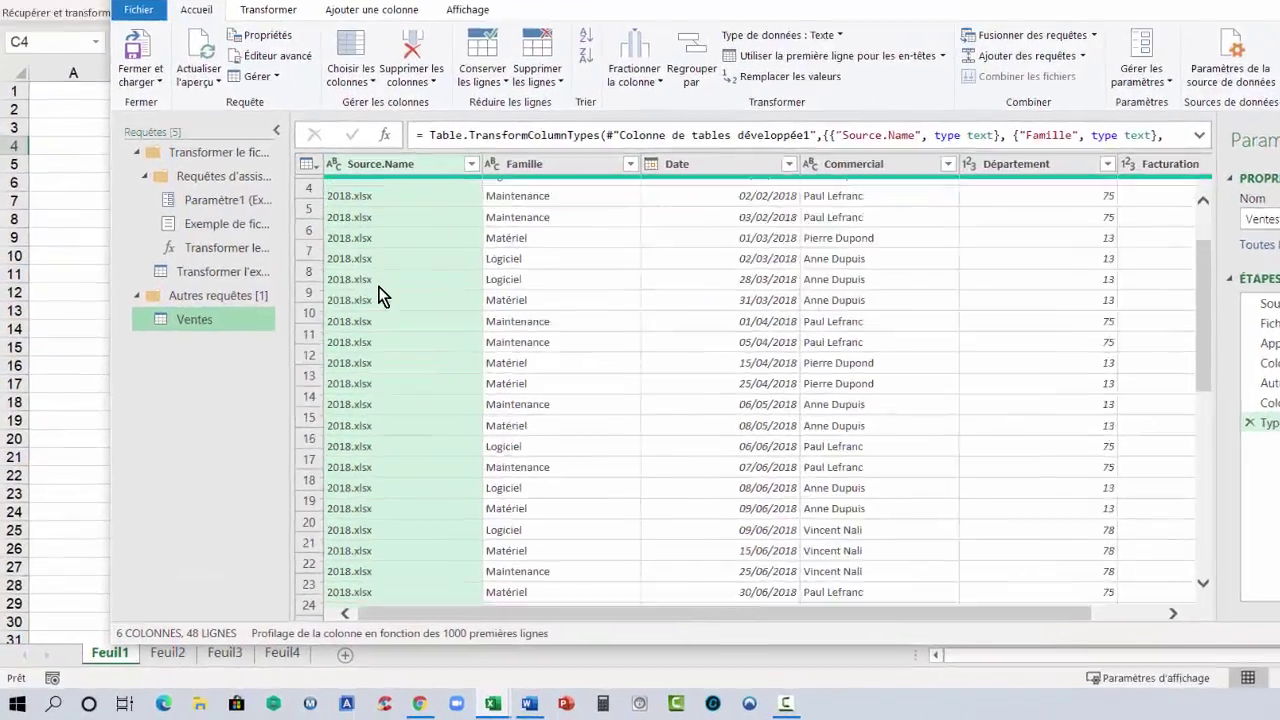
scroll(315, 364, down, 5)
scroll(315, 364, down, 4)
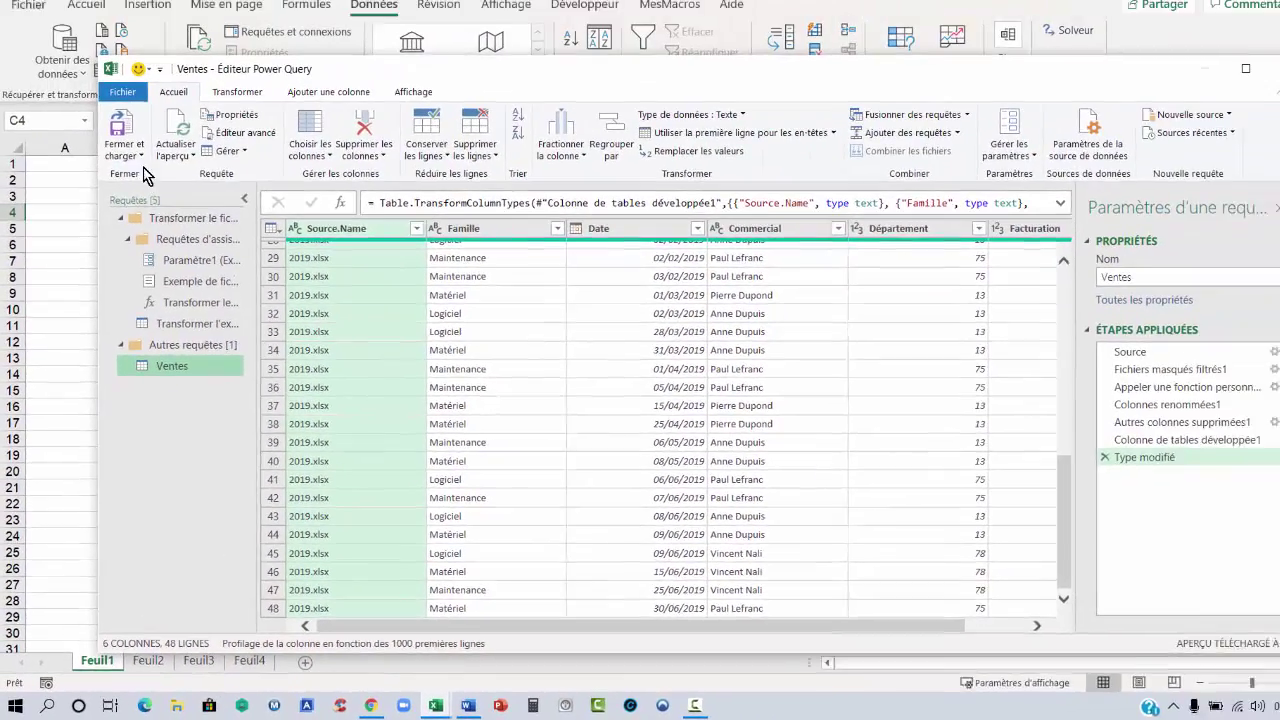
click(141, 157)
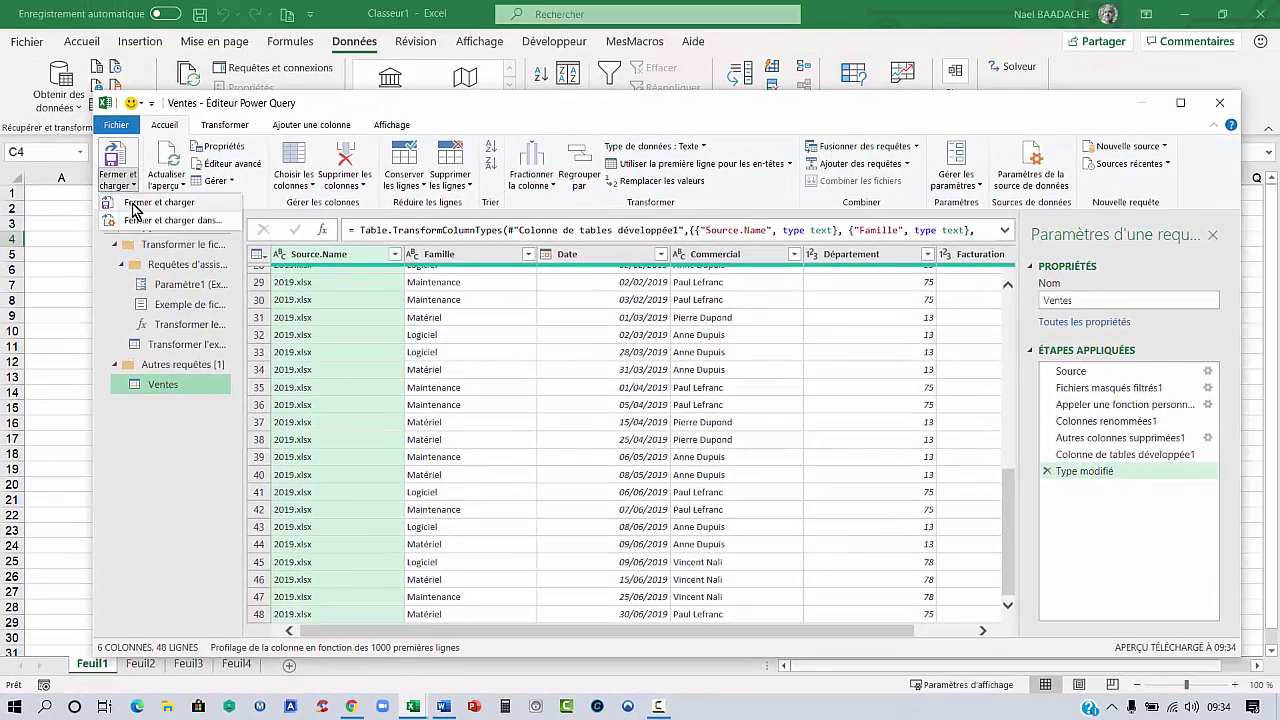
click(133, 205)
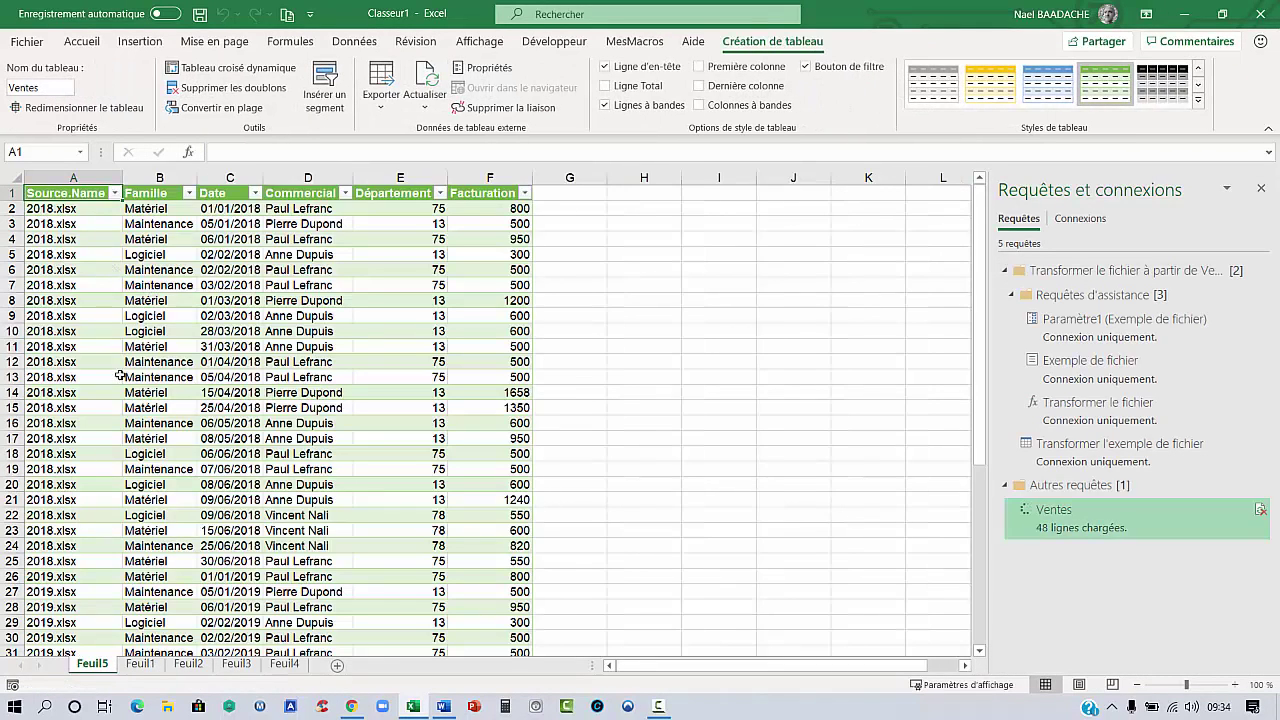
scroll(166, 330, down, 2)
scroll(166, 330, down, 2)
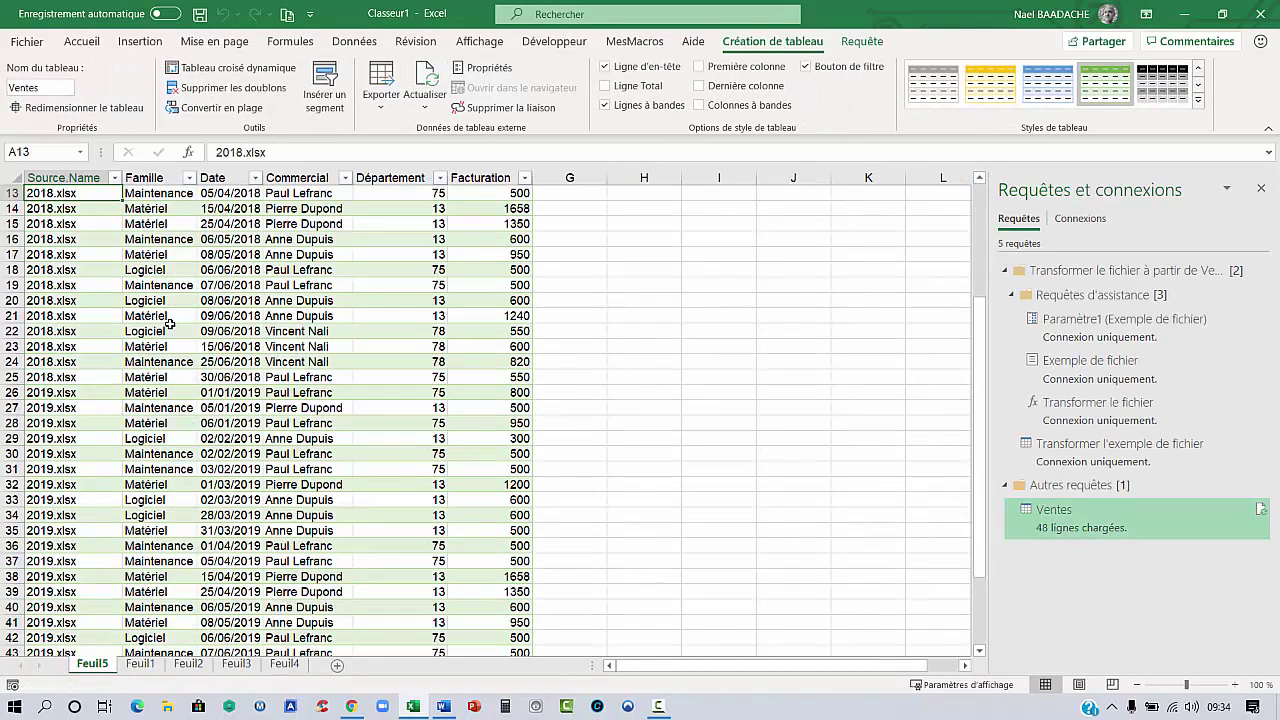
scroll(162, 360, down, 5)
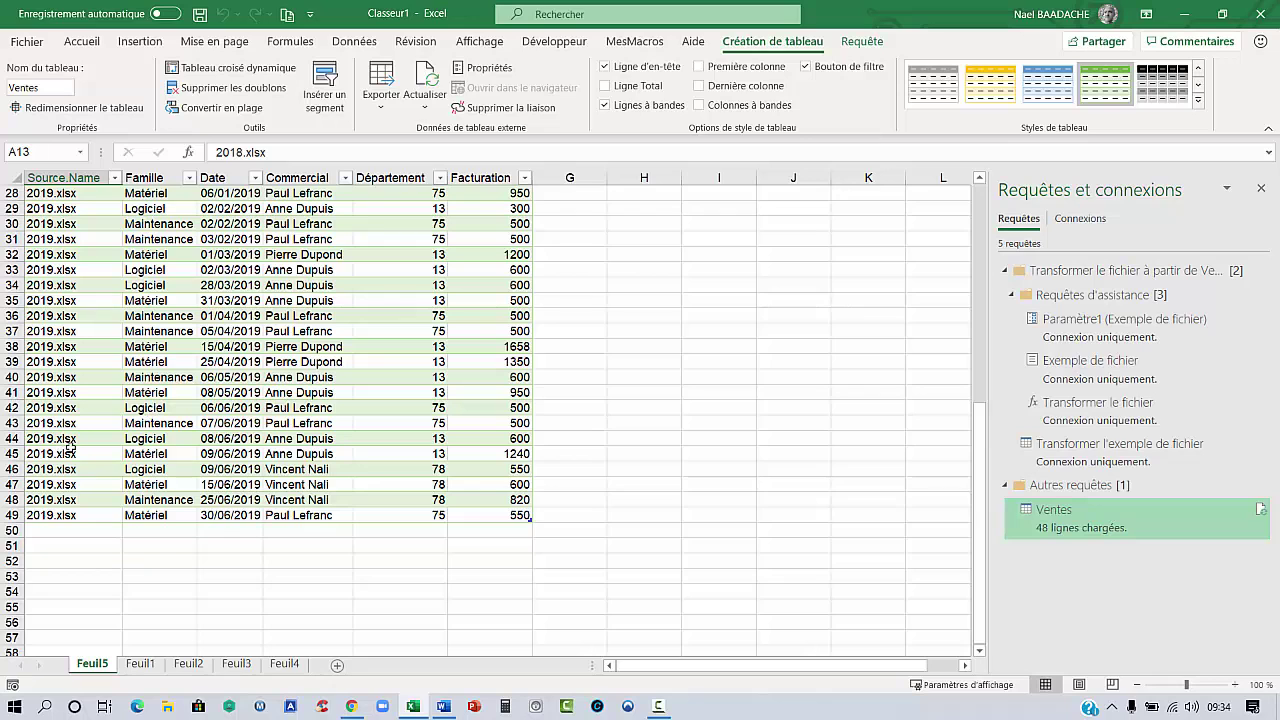
scroll(70, 447, up, 9)
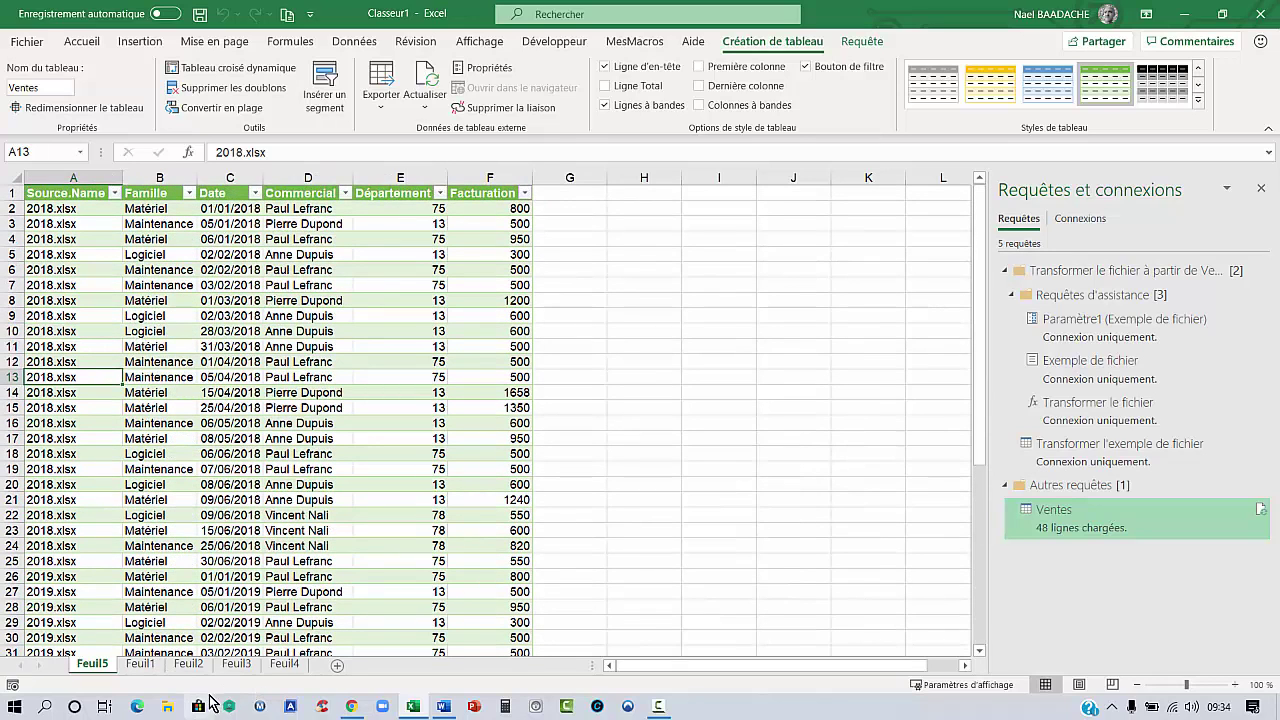
Move the Ventes2020 folder into Ventes, check its contents, and close File Explorer.
click(169, 708)
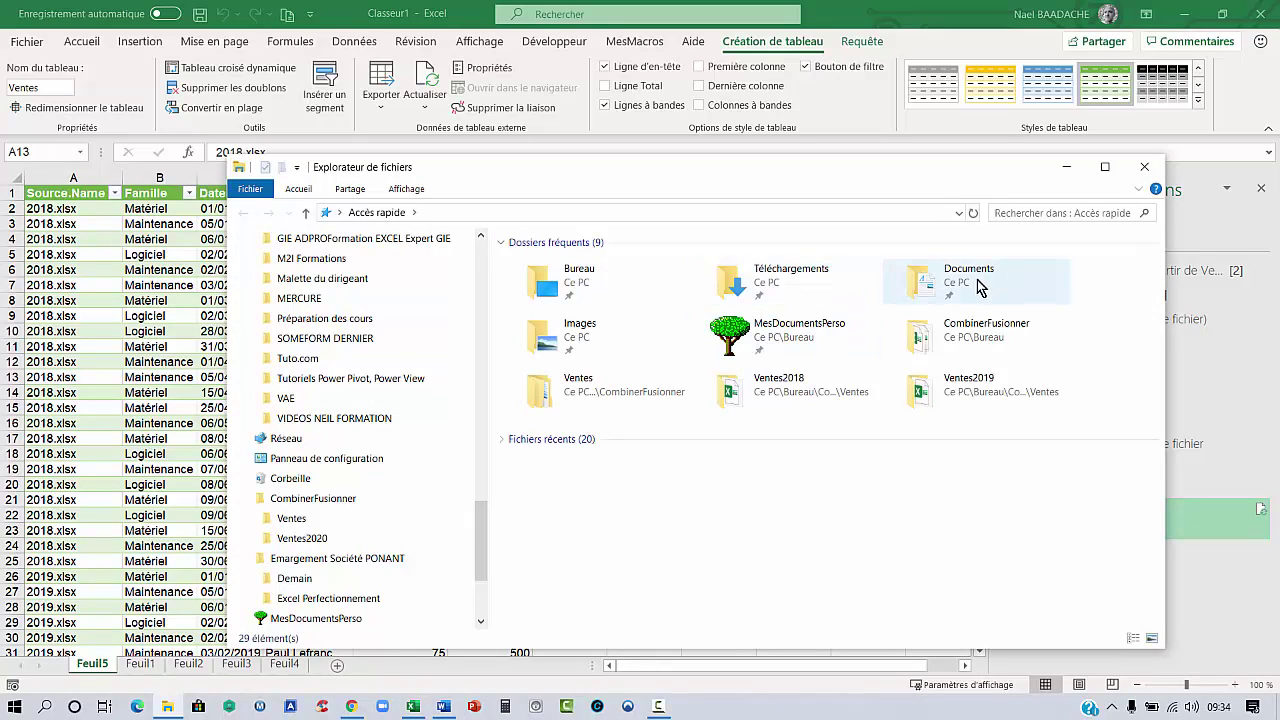
double_click(984, 333)
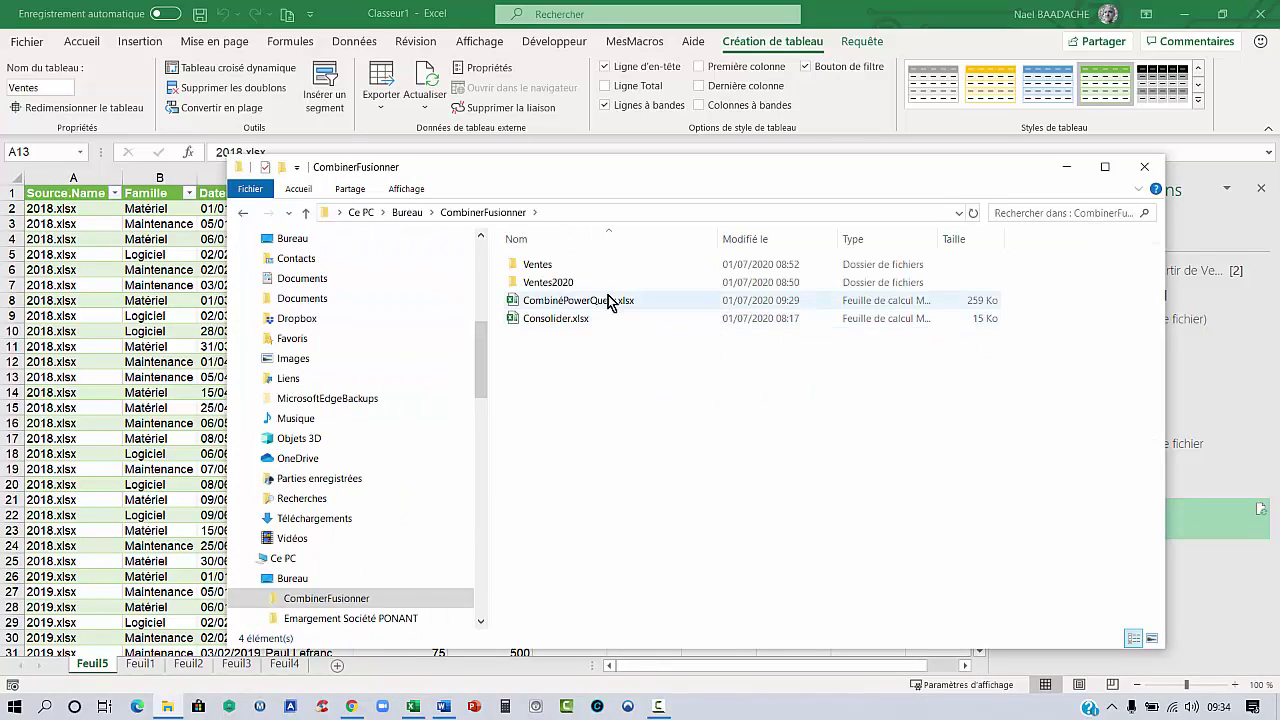
click(557, 286)
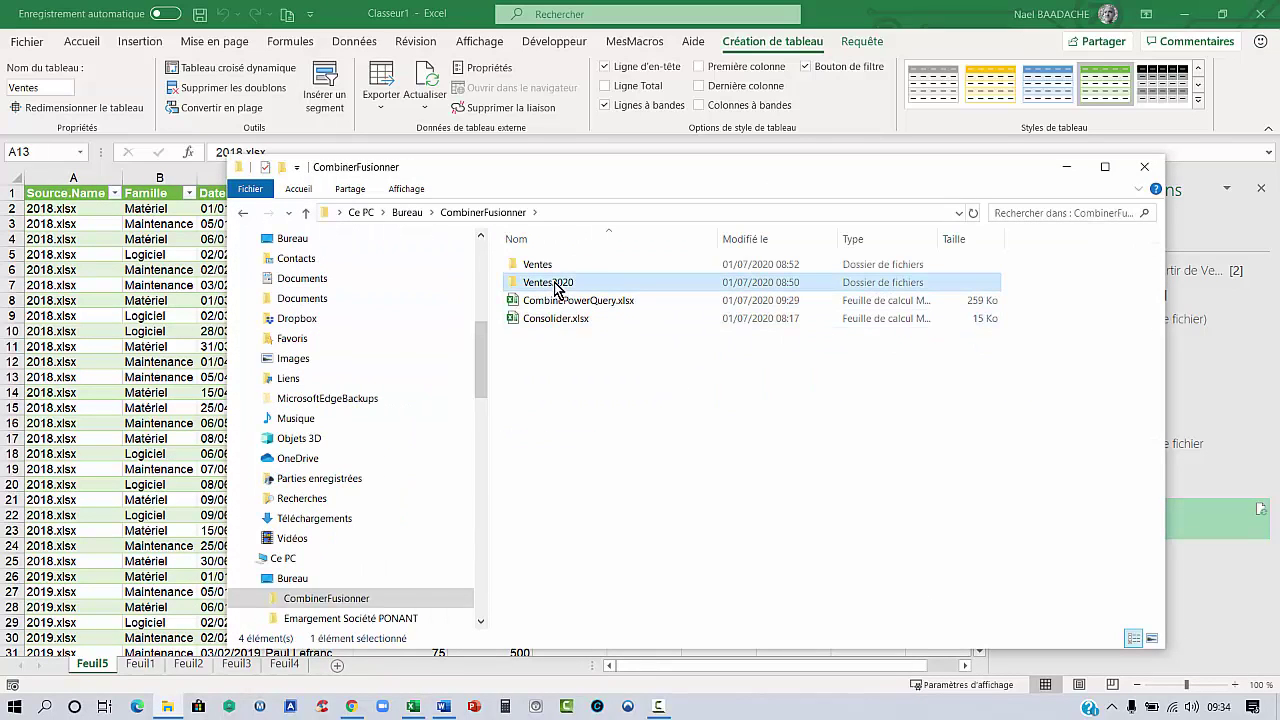
drag(557, 288, 545, 268)
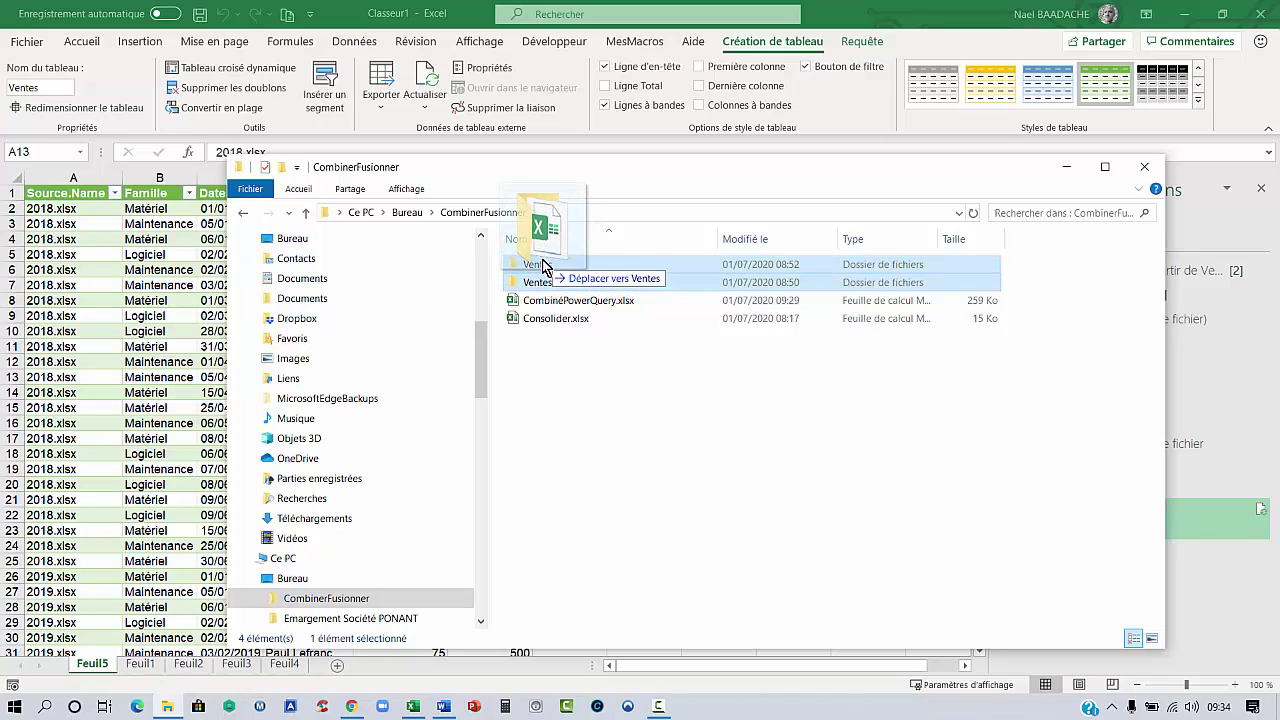
drag(545, 266, 545, 266)
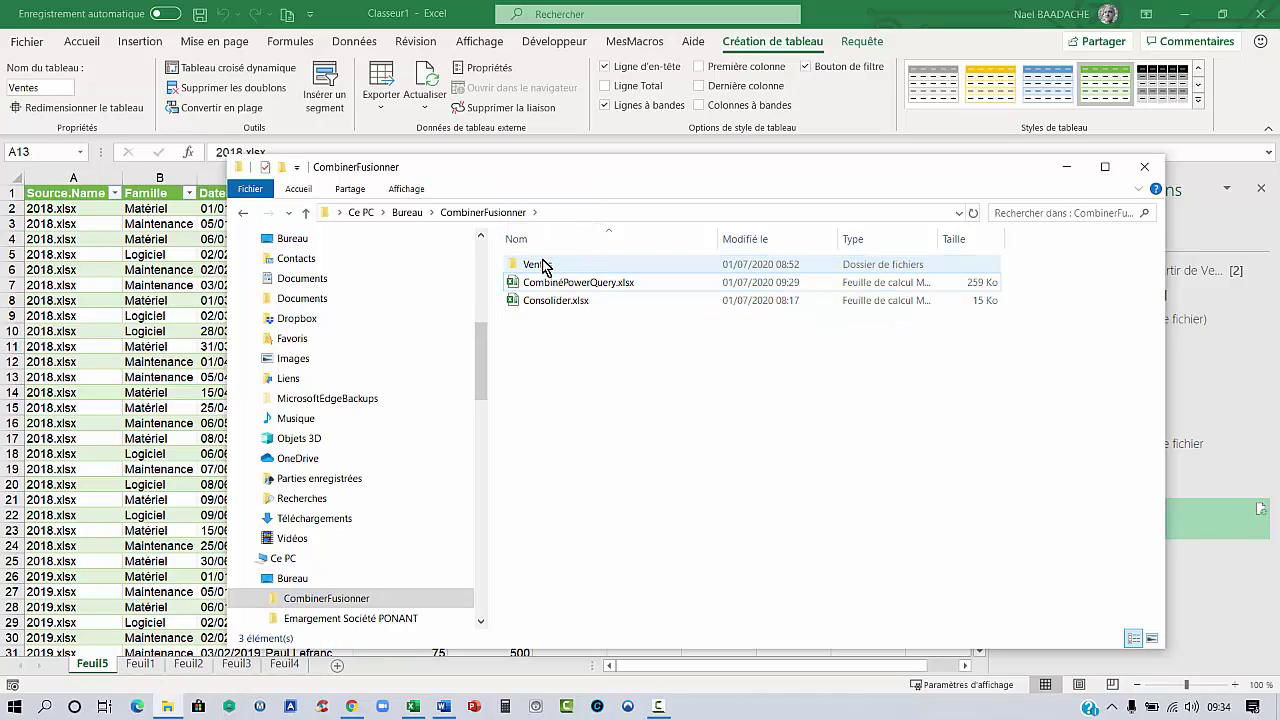
double_click(548, 264)
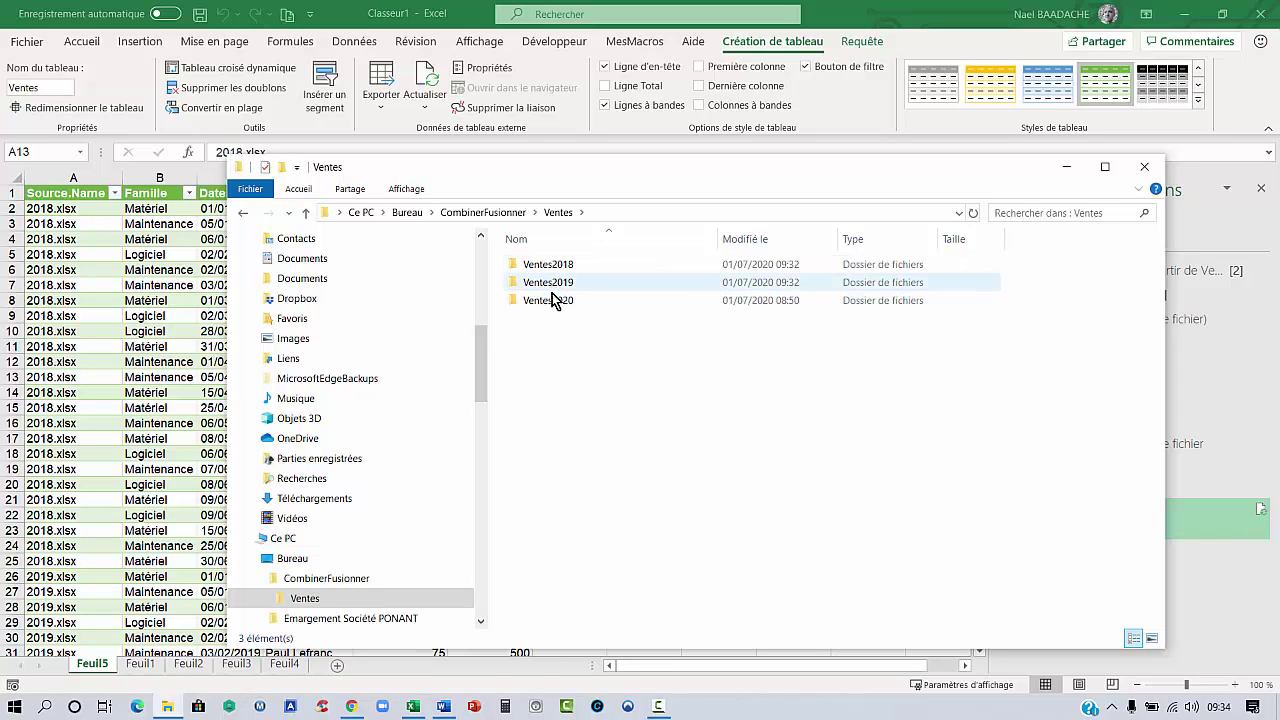
click(1144, 167)
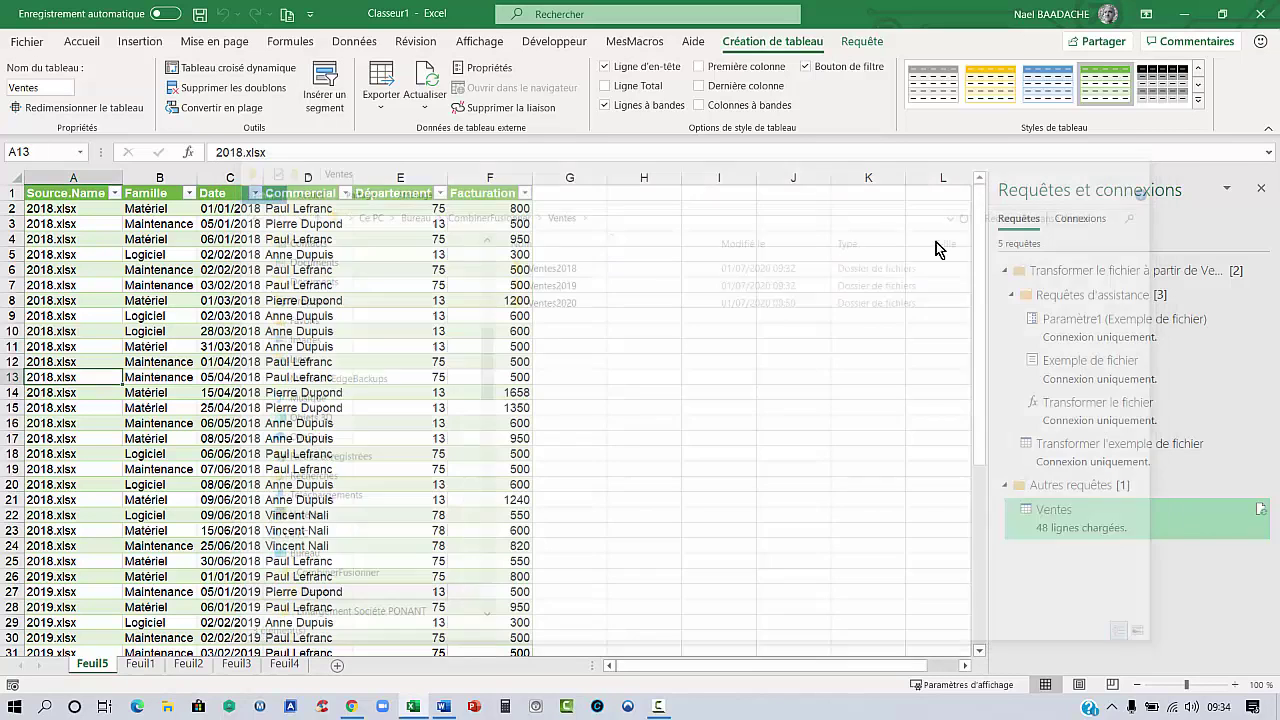
Refresh all queries and scroll the Ventes table to check the new 2020.xlsx rows.
click(325, 329)
click(366, 44)
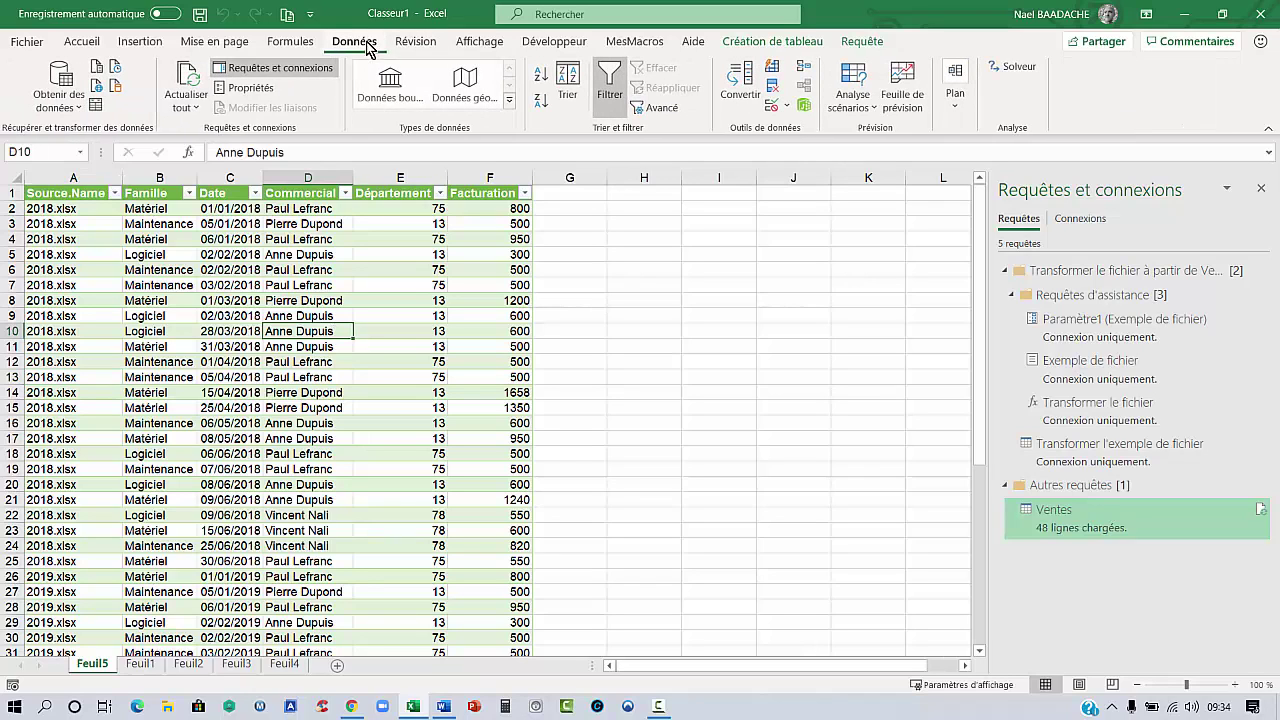
click(186, 105)
click(207, 132)
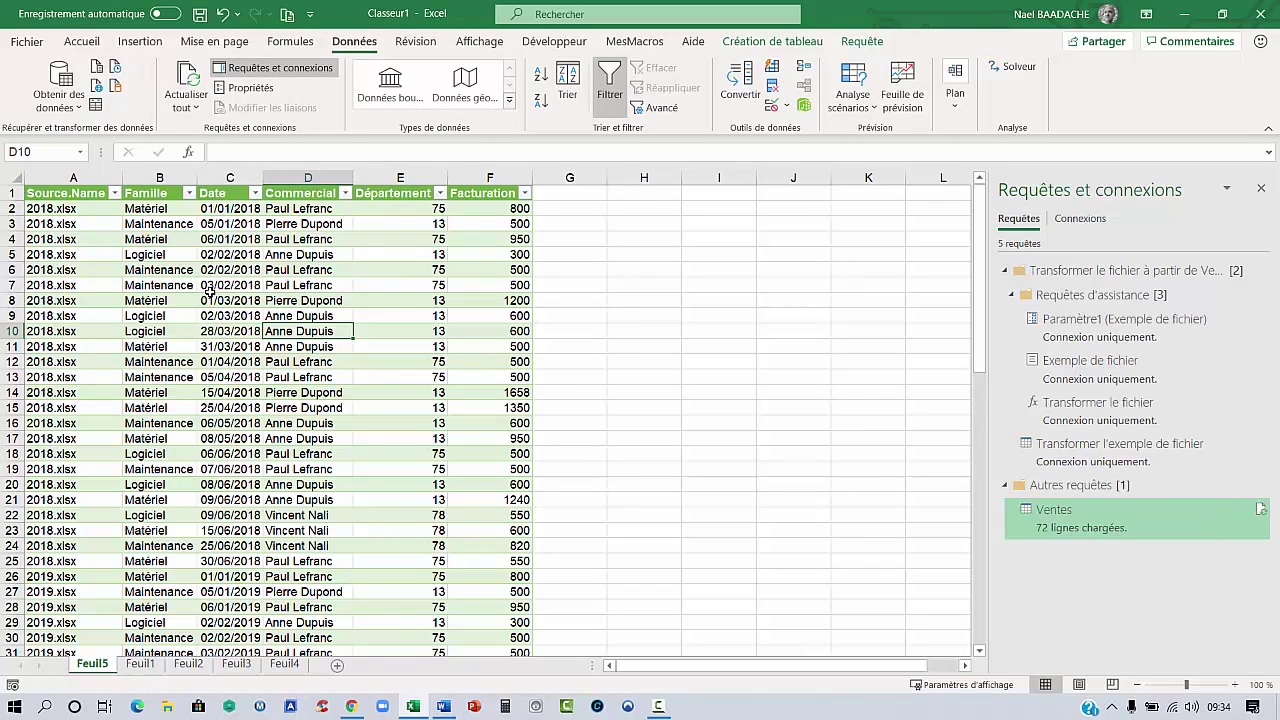
scroll(260, 346, down, 2)
scroll(260, 346, down, 2)
scroll(260, 346, down, 2)
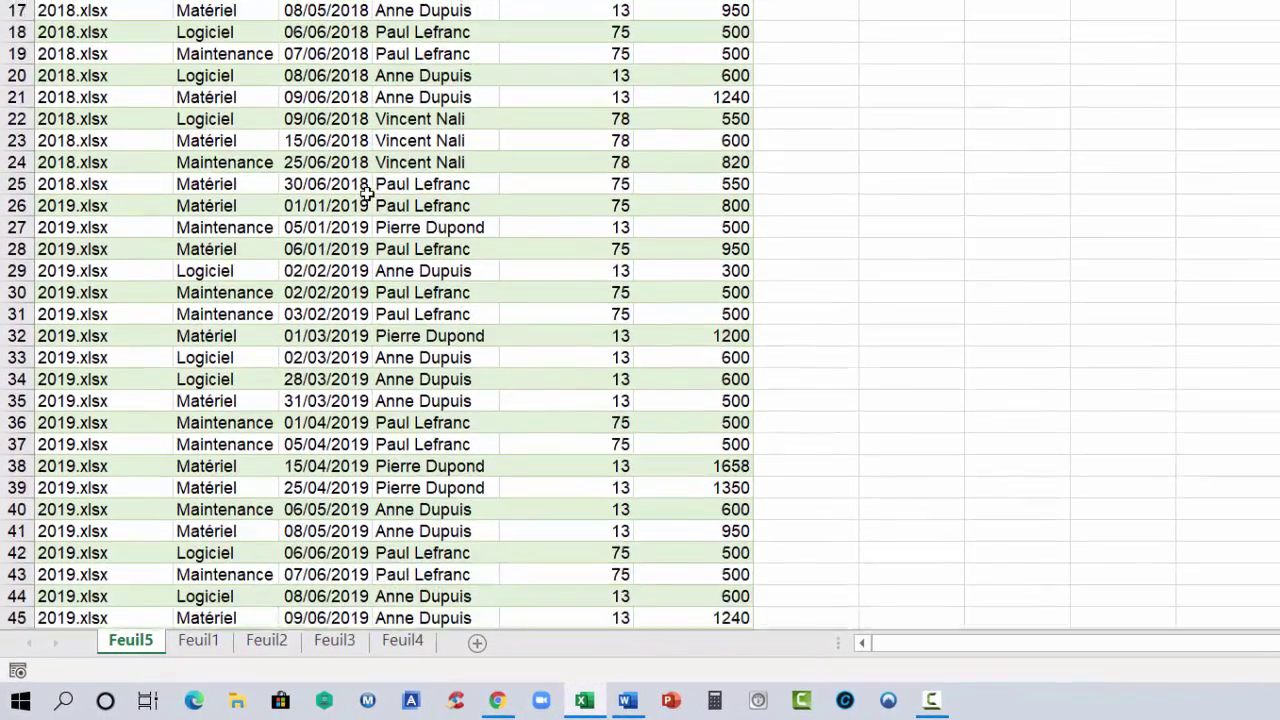
scroll(260, 346, down, 1)
scroll(367, 192, down, 4)
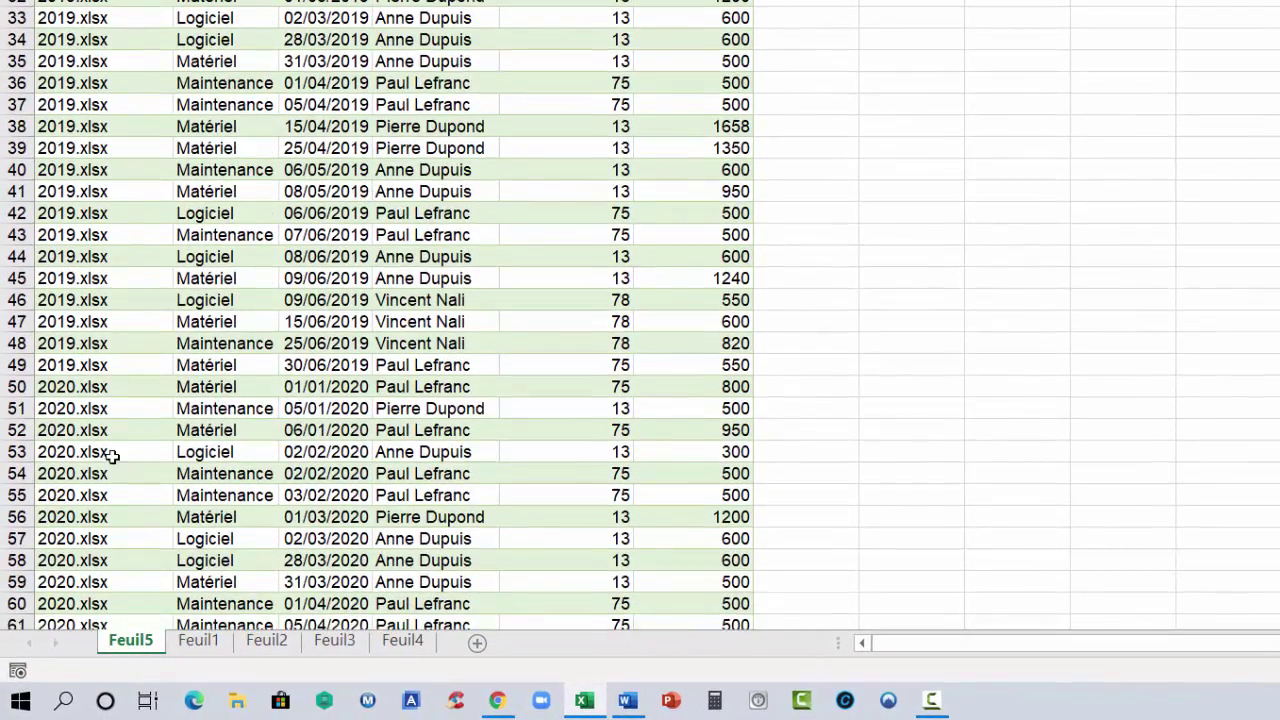
click(112, 448)
scroll(112, 442, down, 2)
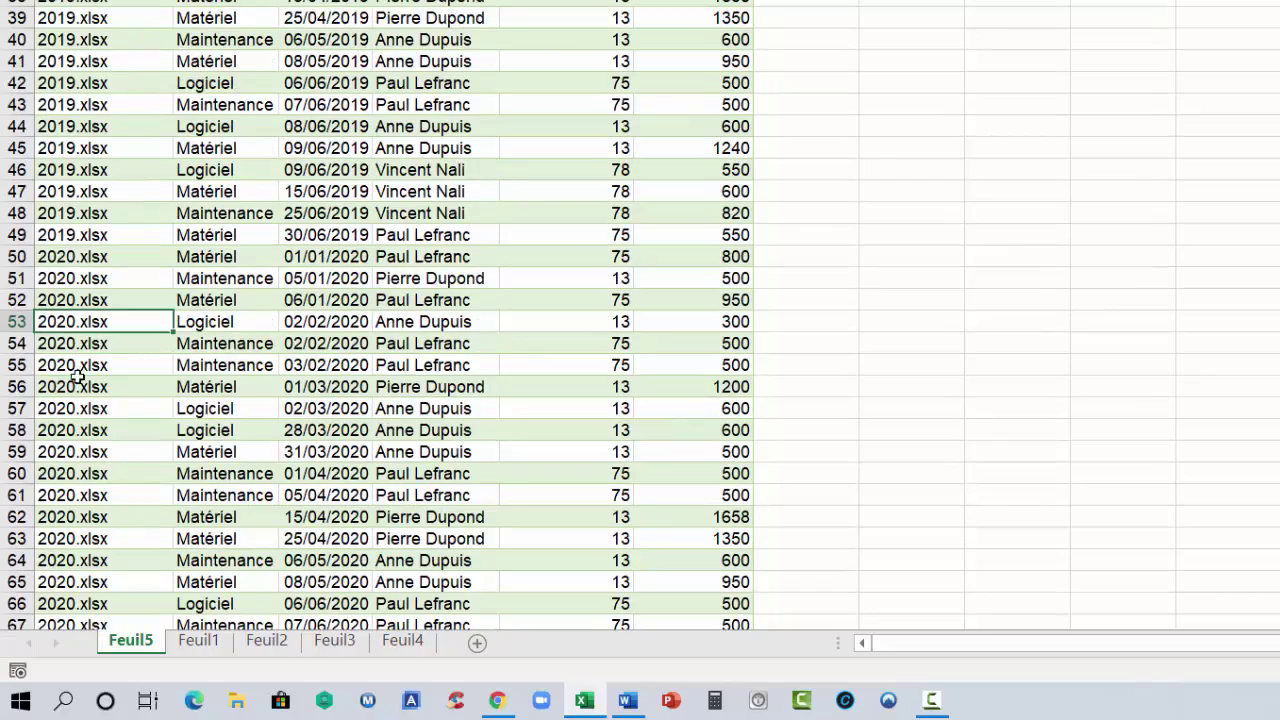
scroll(112, 418, down, 3)
scroll(149, 443, up, 5)
scroll(400, 323, up, 8)
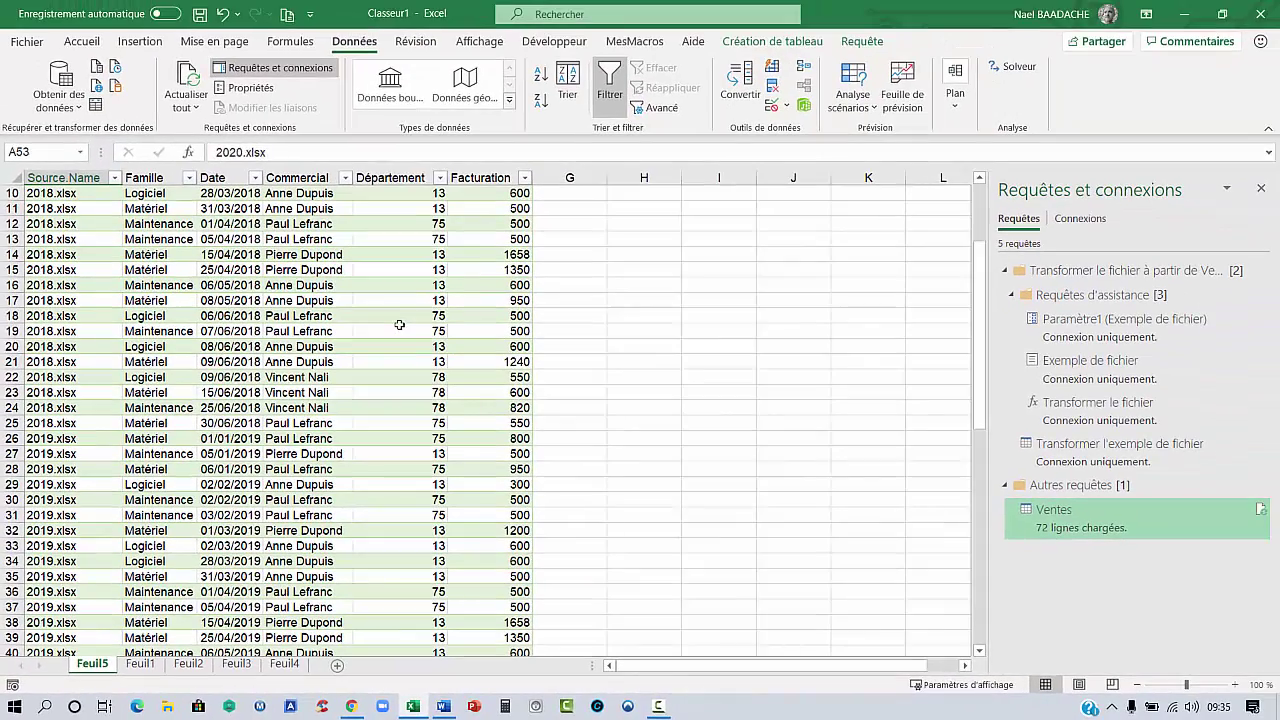
click(399, 328)
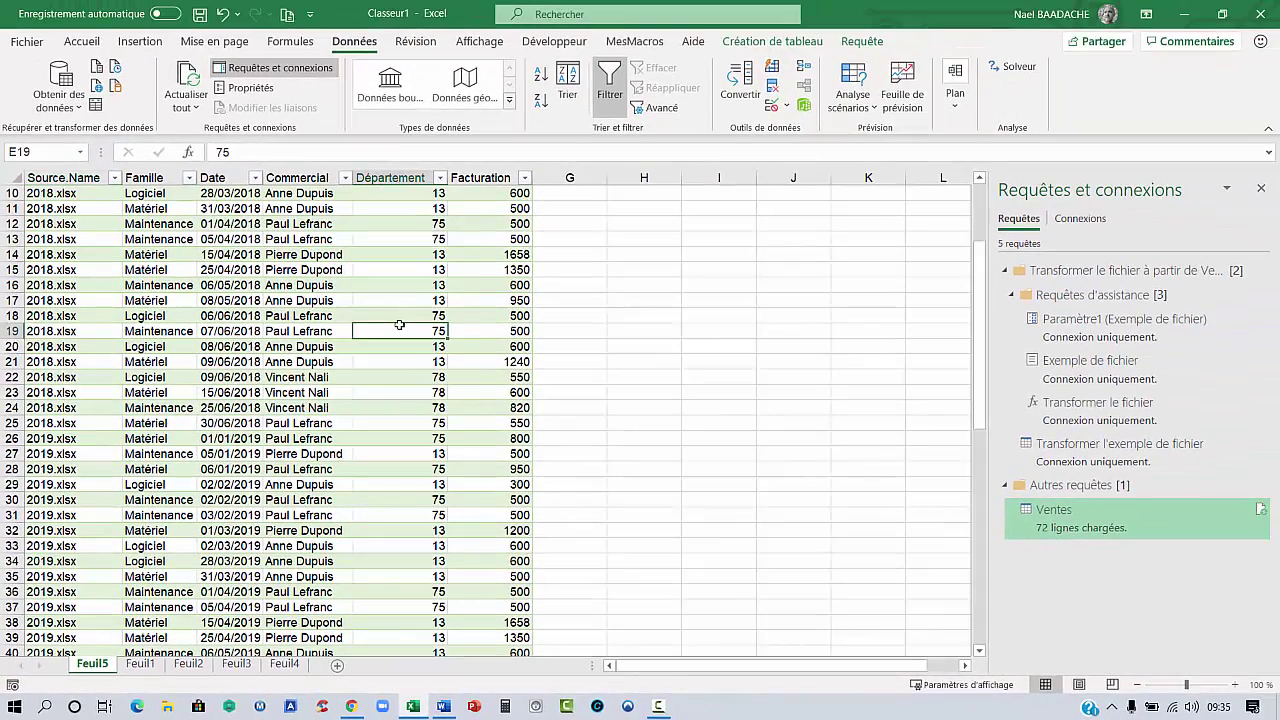
Insert an empty pivot table from the Ventes table on a new sheet.
click(244, 336)
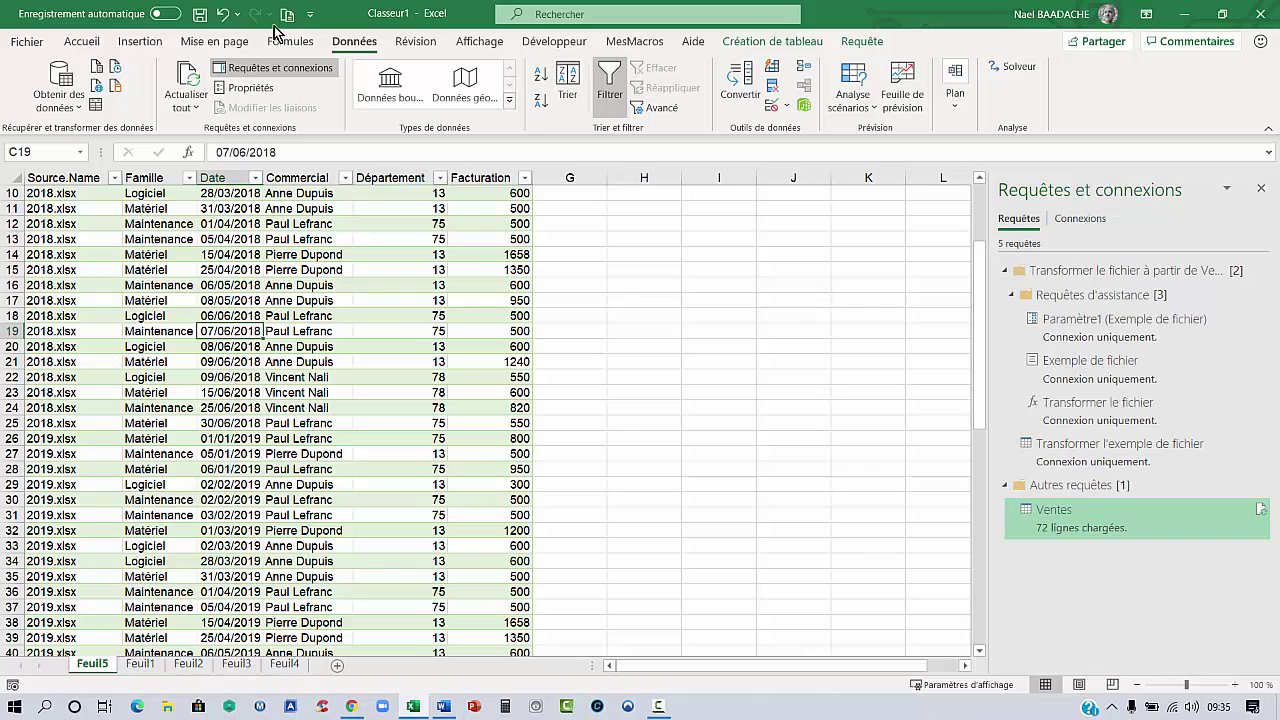
click(140, 41)
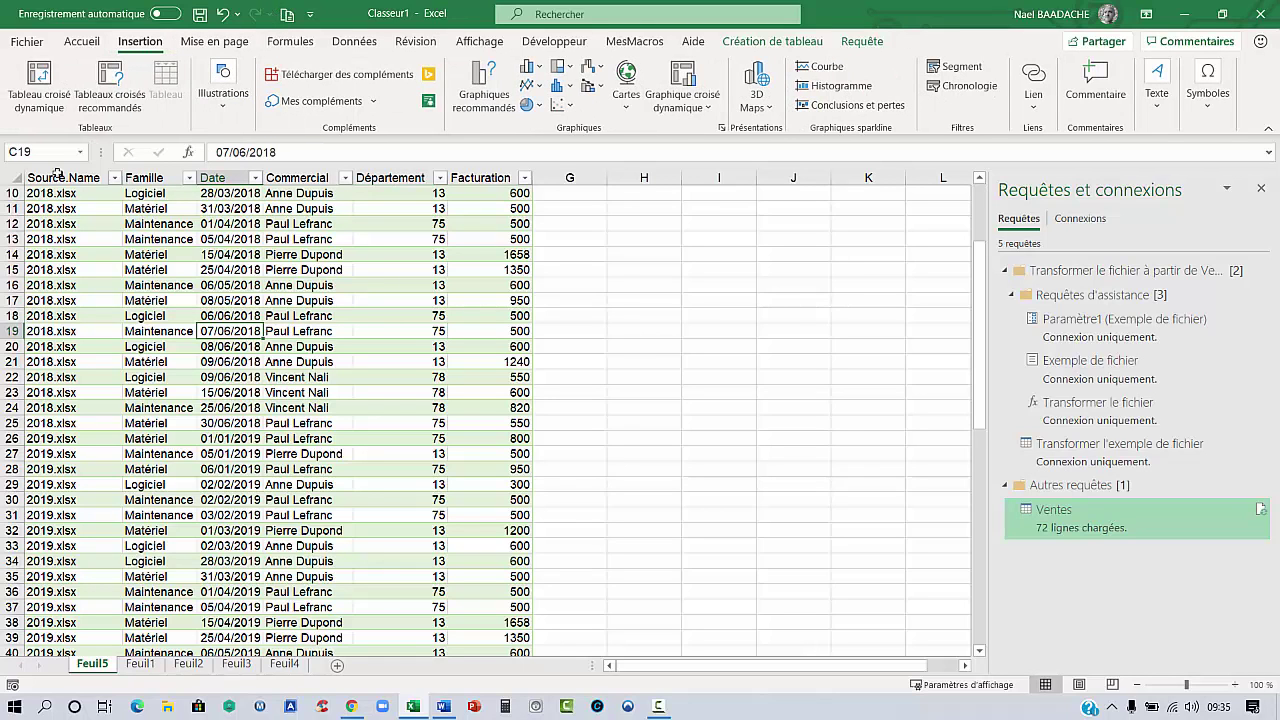
click(40, 80)
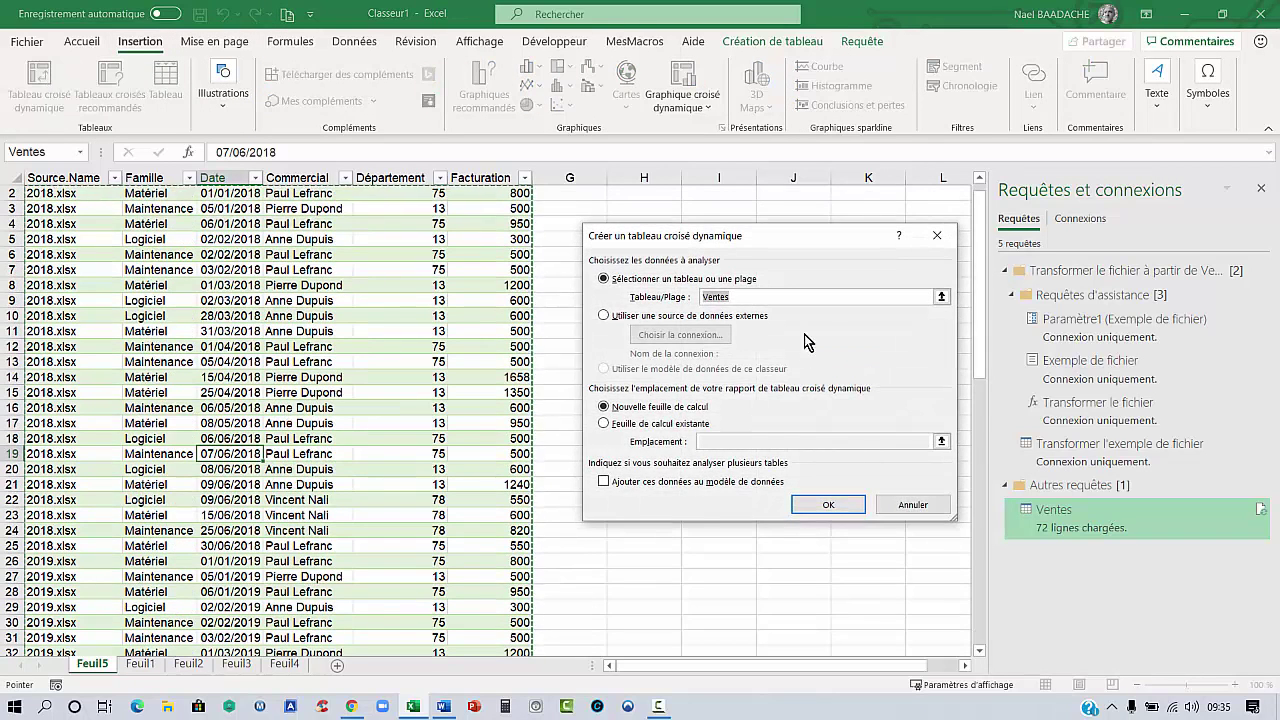
click(829, 505)
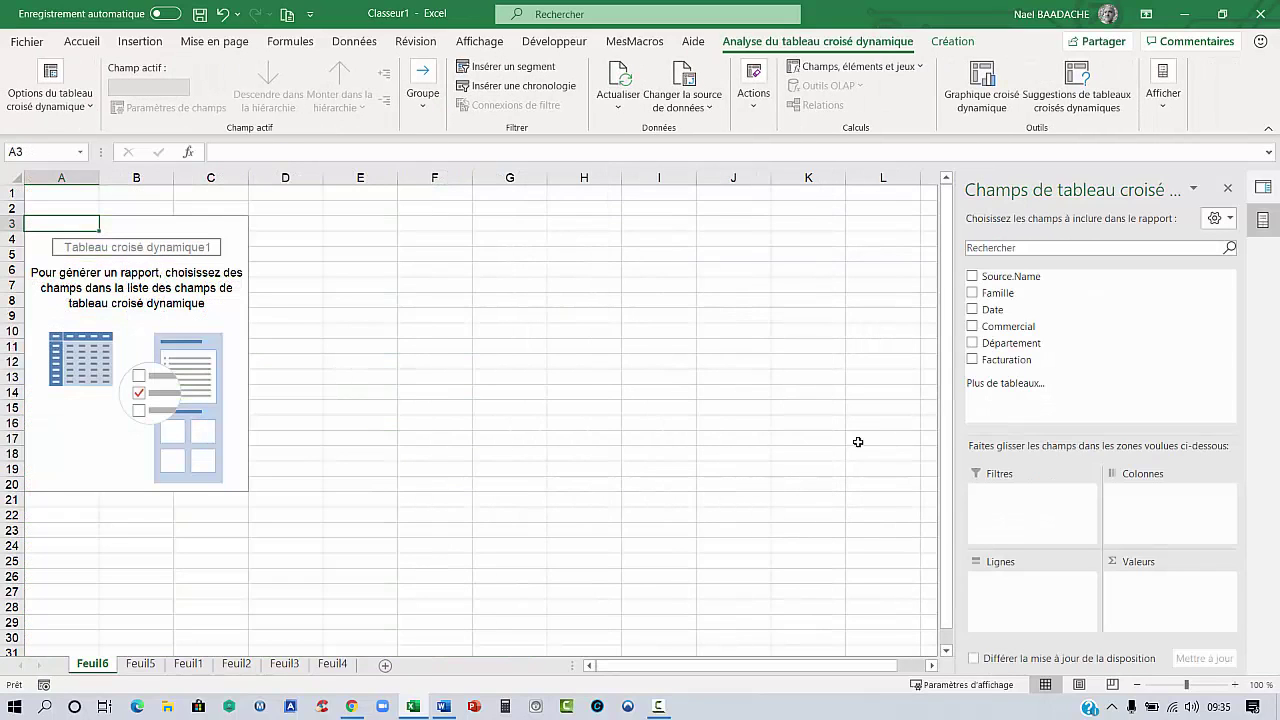
Sum Facturation by Commercial in the pivot (52104 total), then switch to Consolider.xlsx.
drag(1006, 359, 1141, 598)
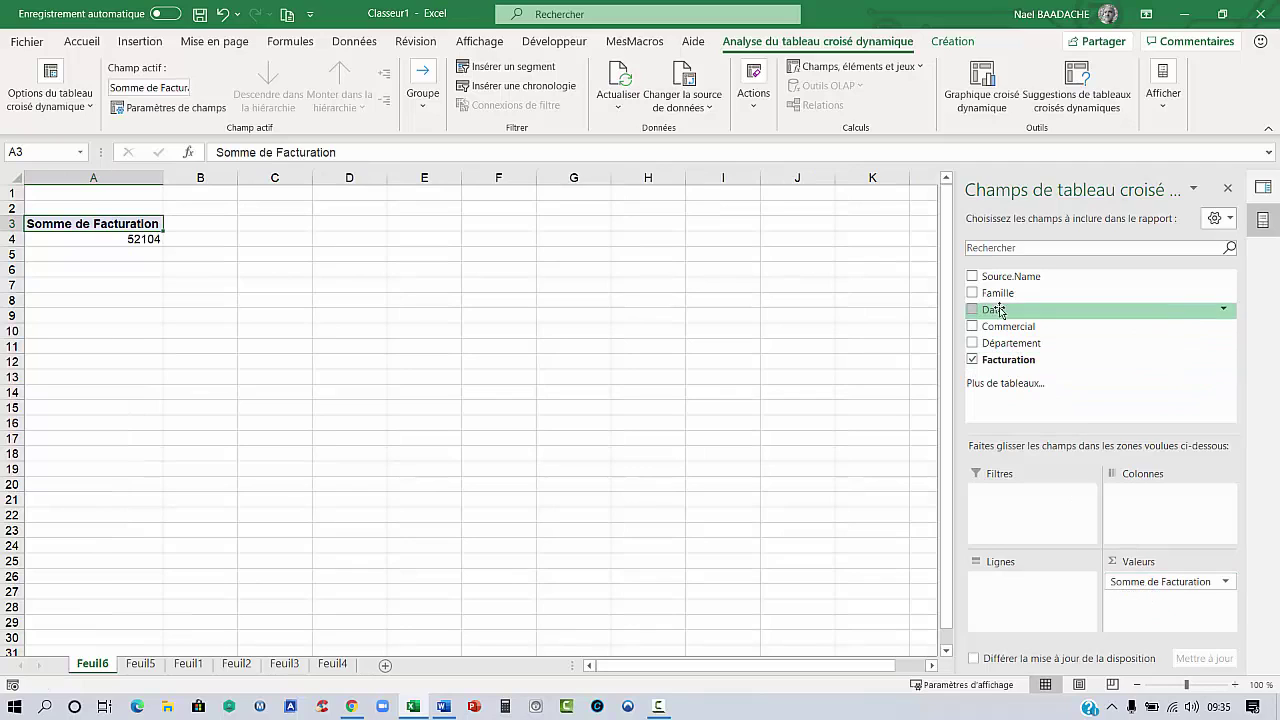
drag(1009, 331, 1008, 586)
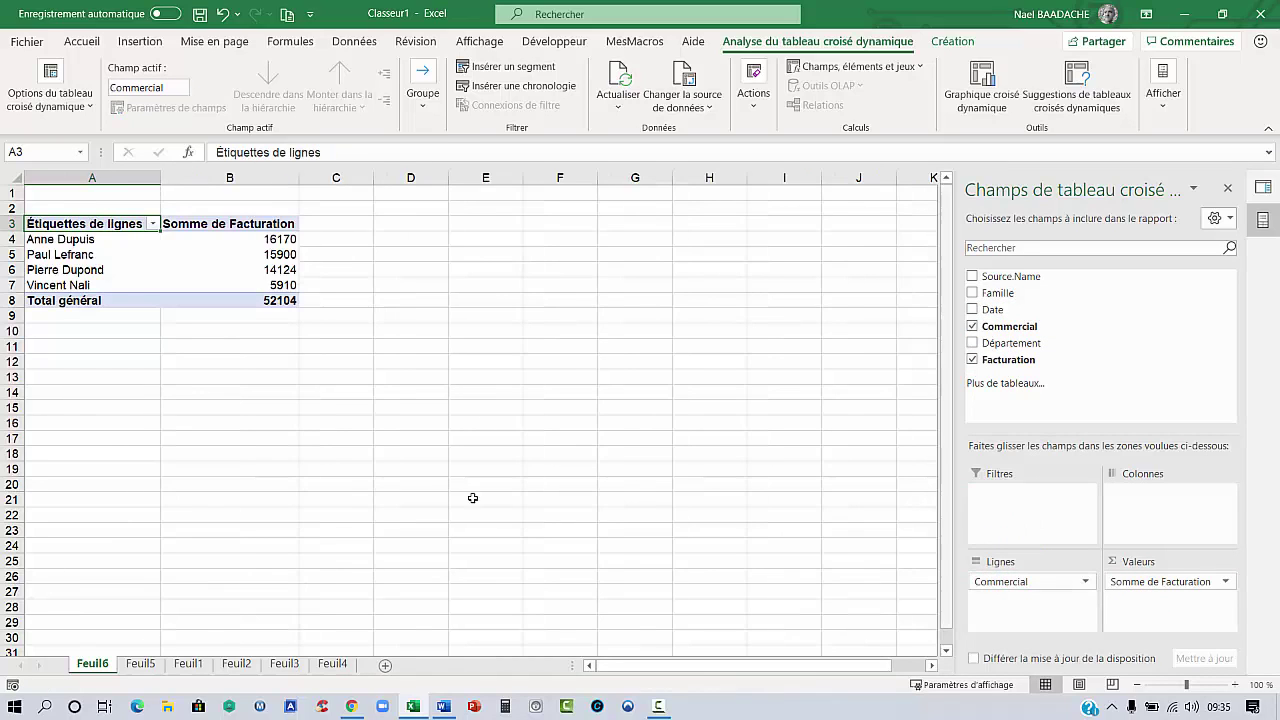
click(58, 242)
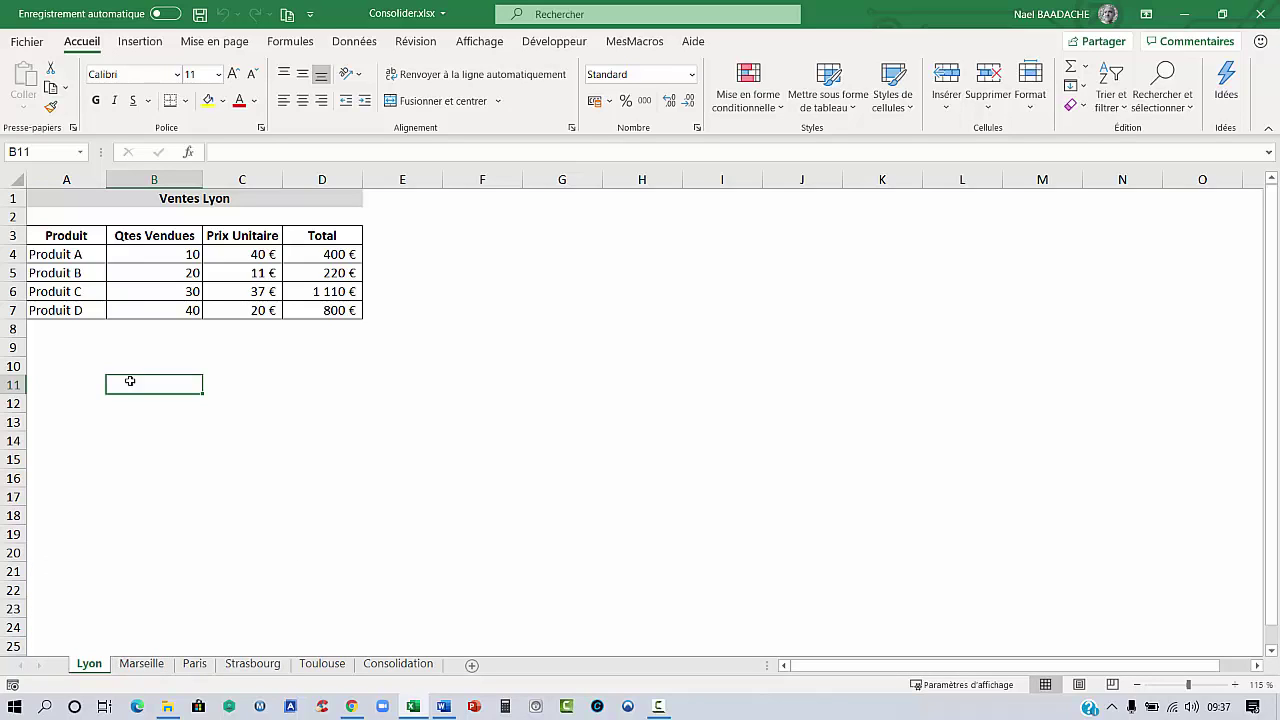
Review the Lyon and Marseille sales tables, then the empty Qtes Vendues cells on Consolidation.
click(118, 289)
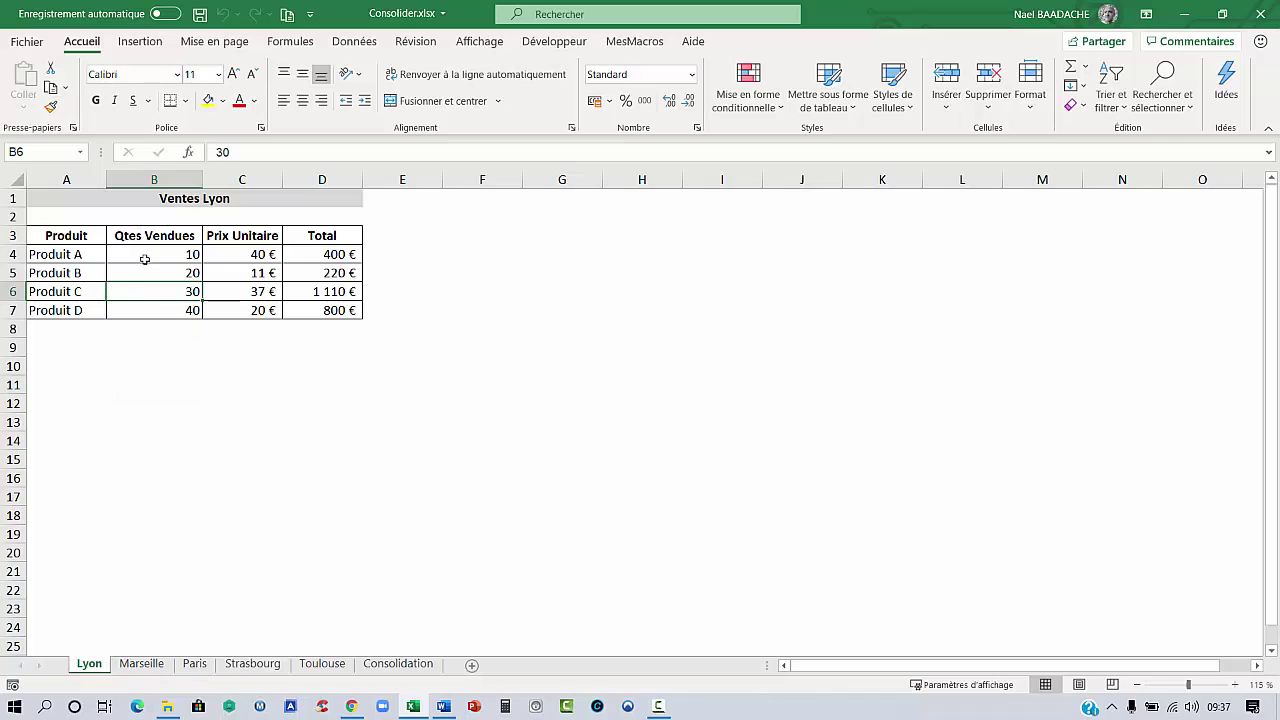
click(190, 198)
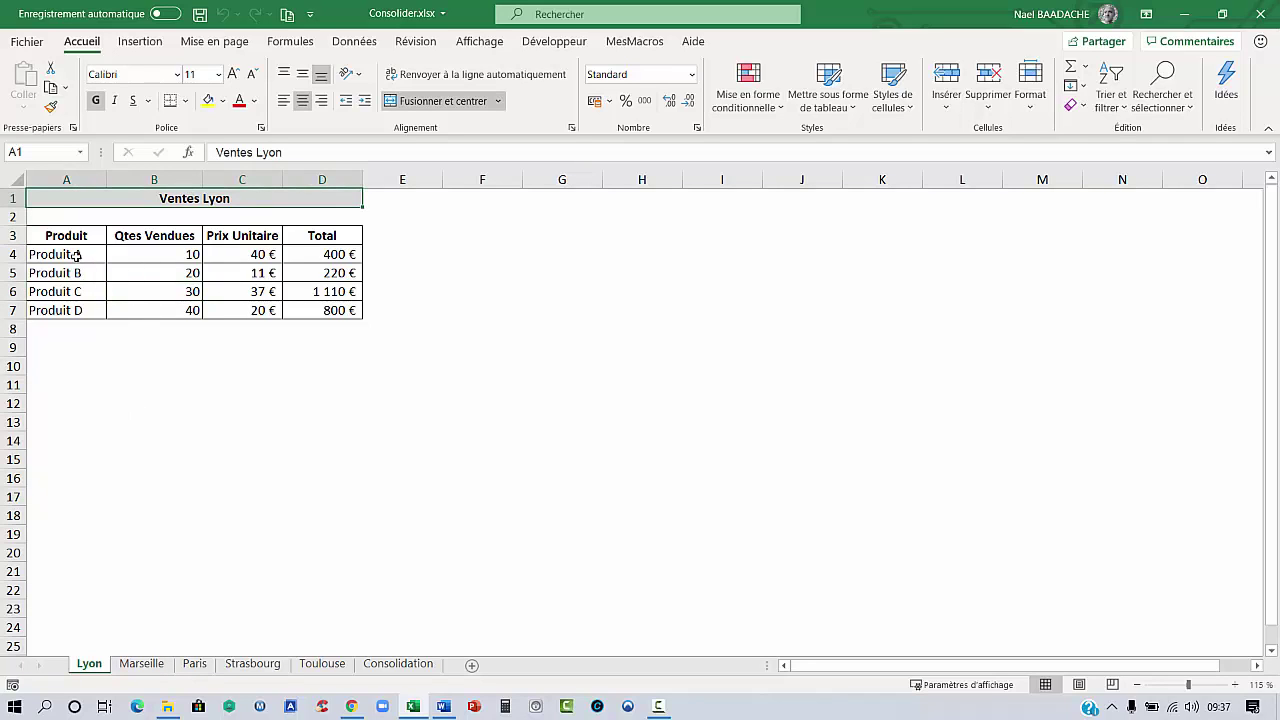
drag(76, 256, 80, 310)
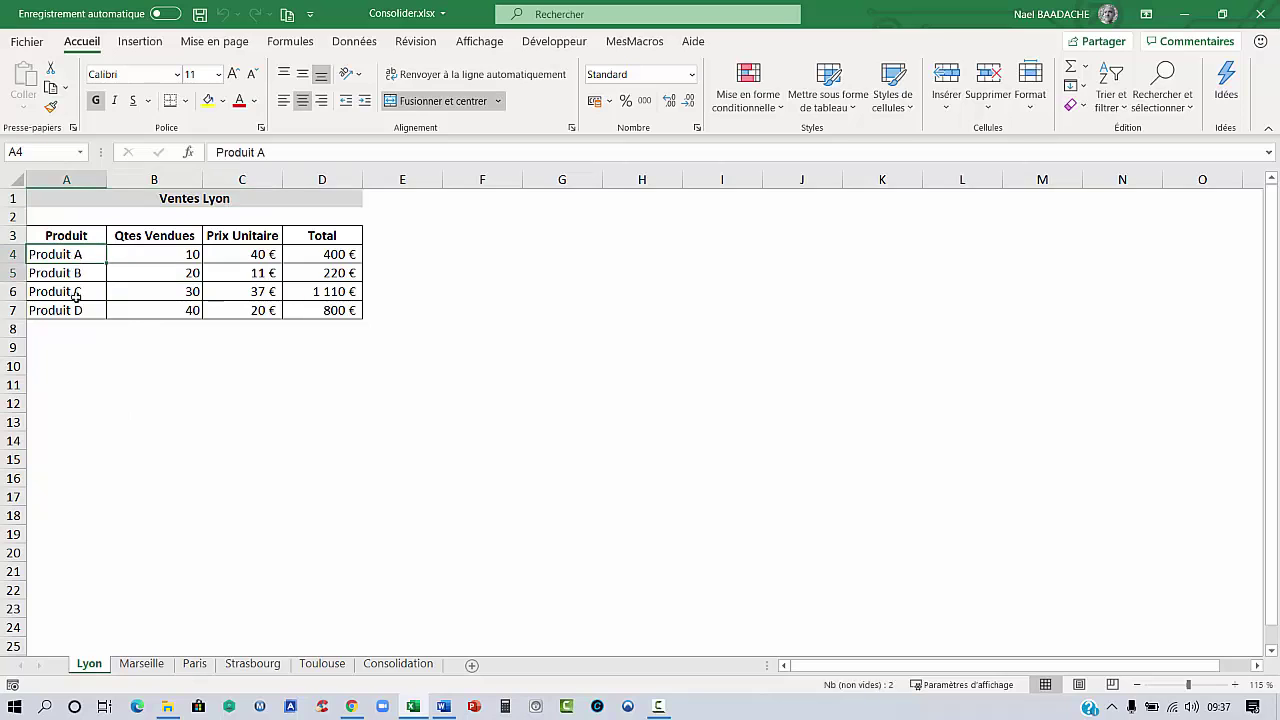
click(143, 665)
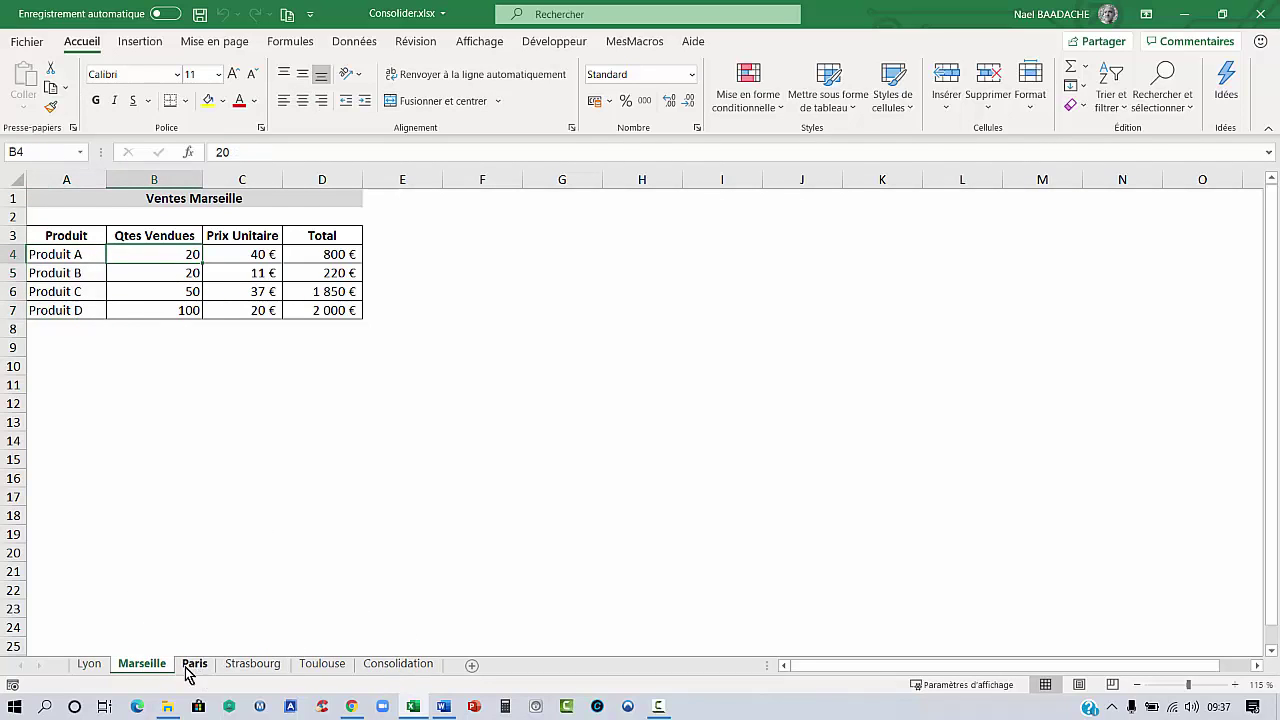
click(393, 665)
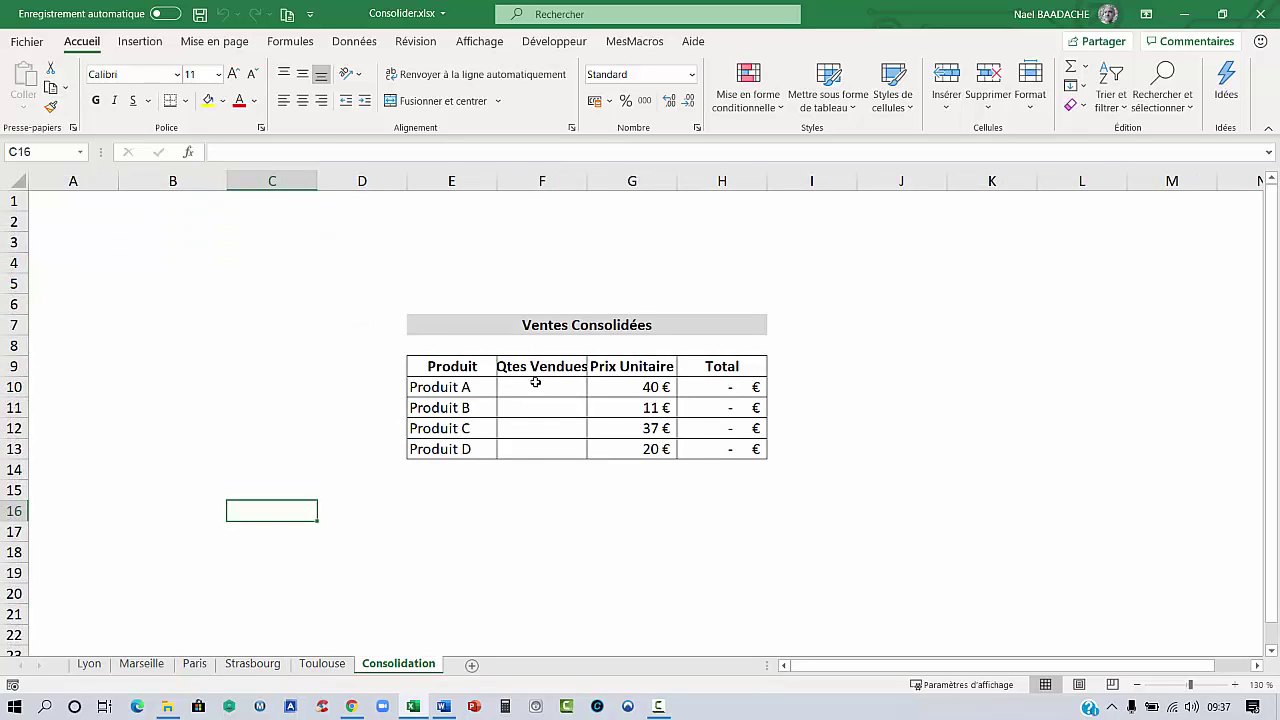
drag(536, 382, 541, 448)
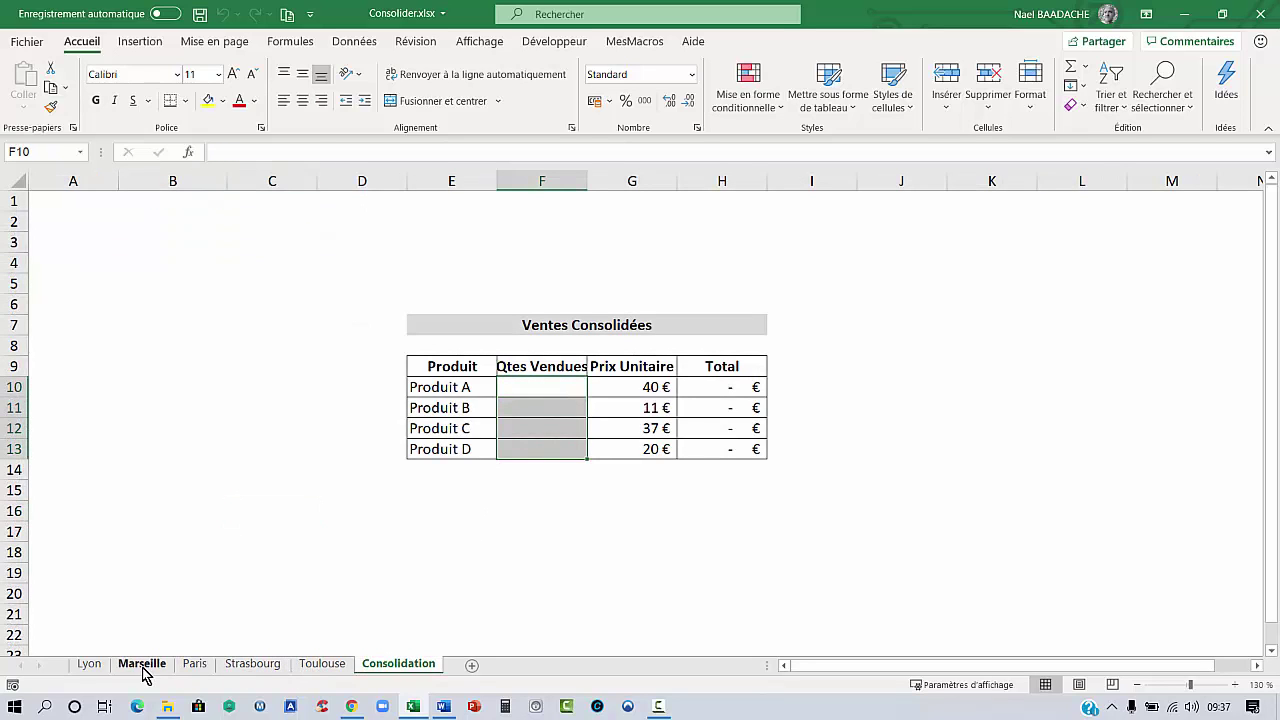
Browse the Lyon, Marseille, Paris and Strasbourg sheets, then select Consolidation cell F10.
click(90, 668)
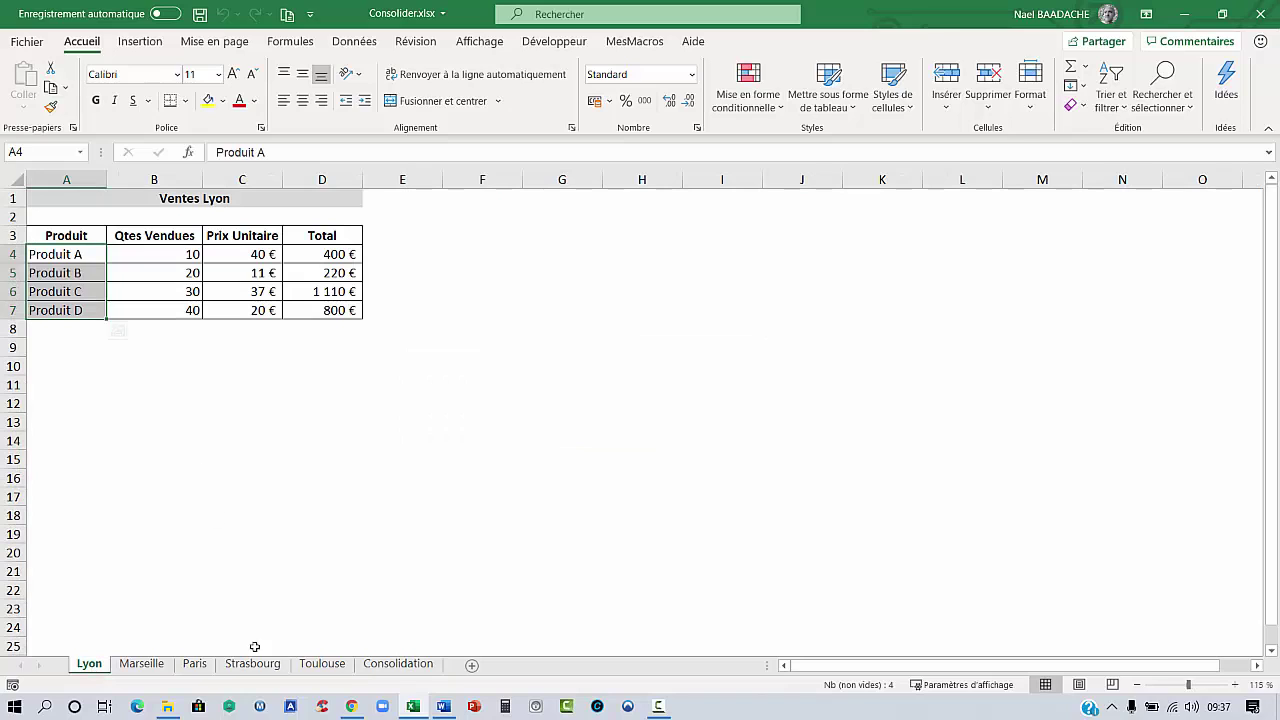
click(88, 273)
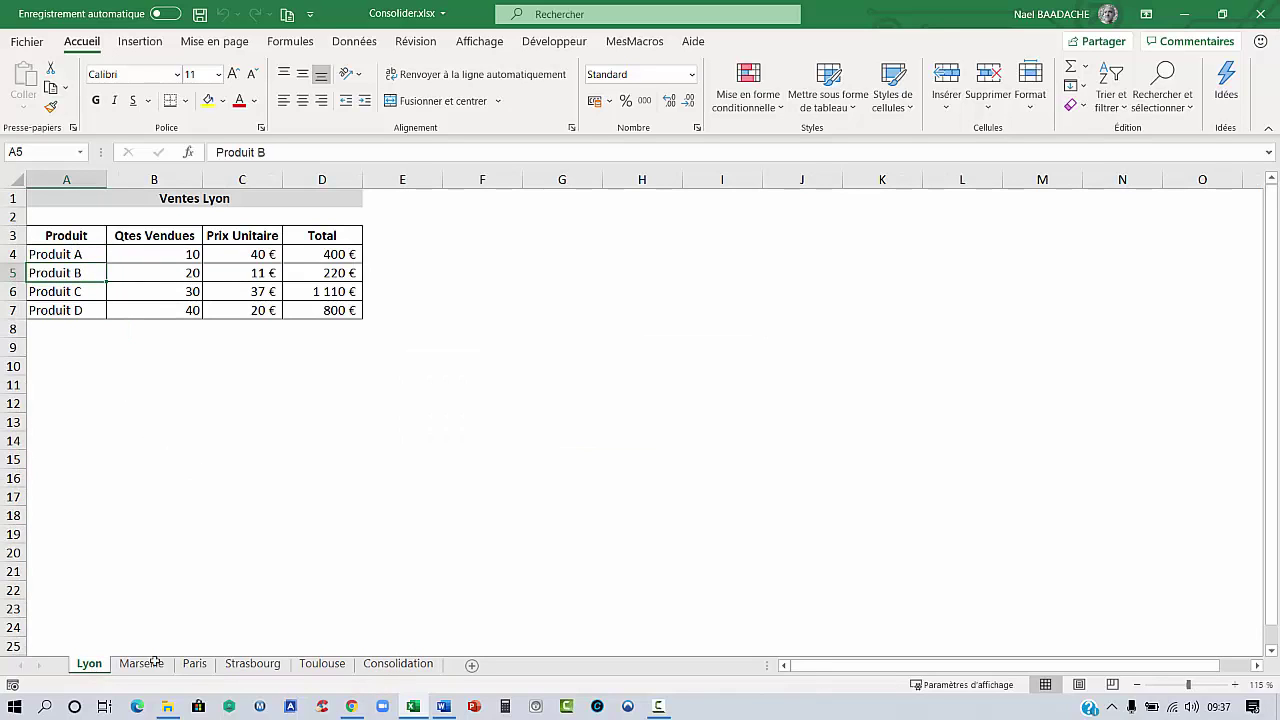
click(143, 665)
click(200, 665)
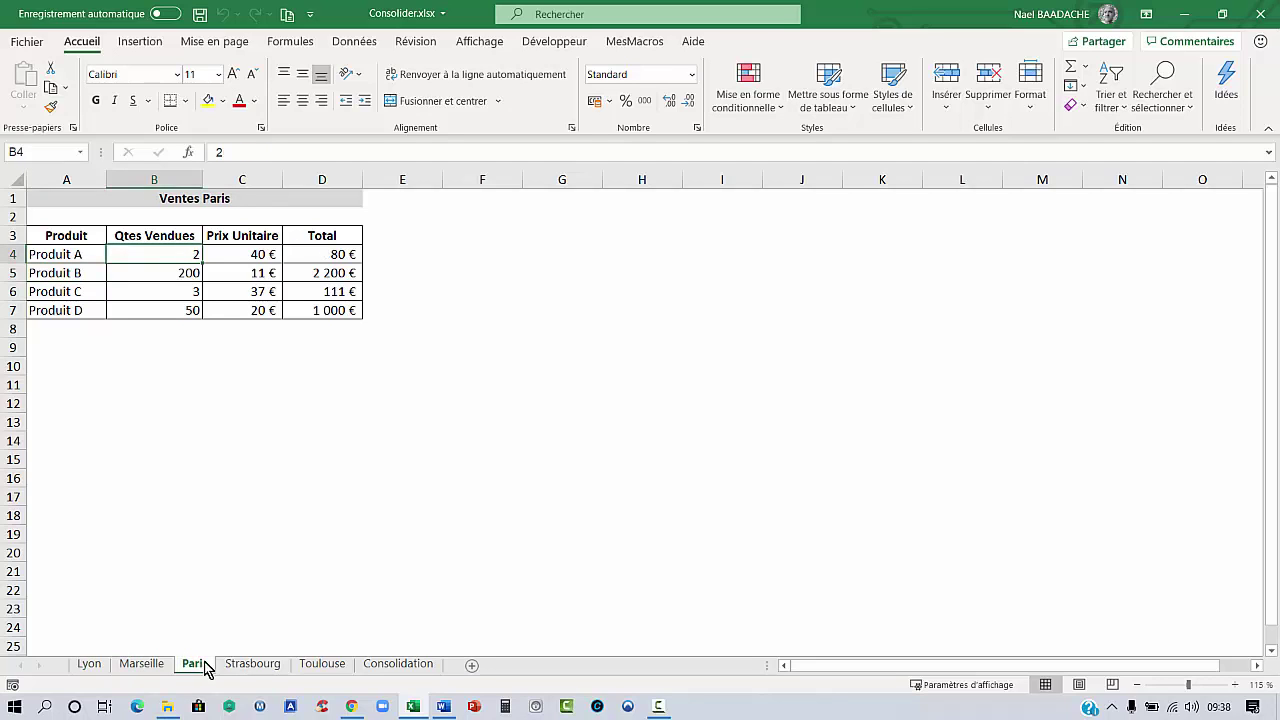
click(250, 666)
click(396, 666)
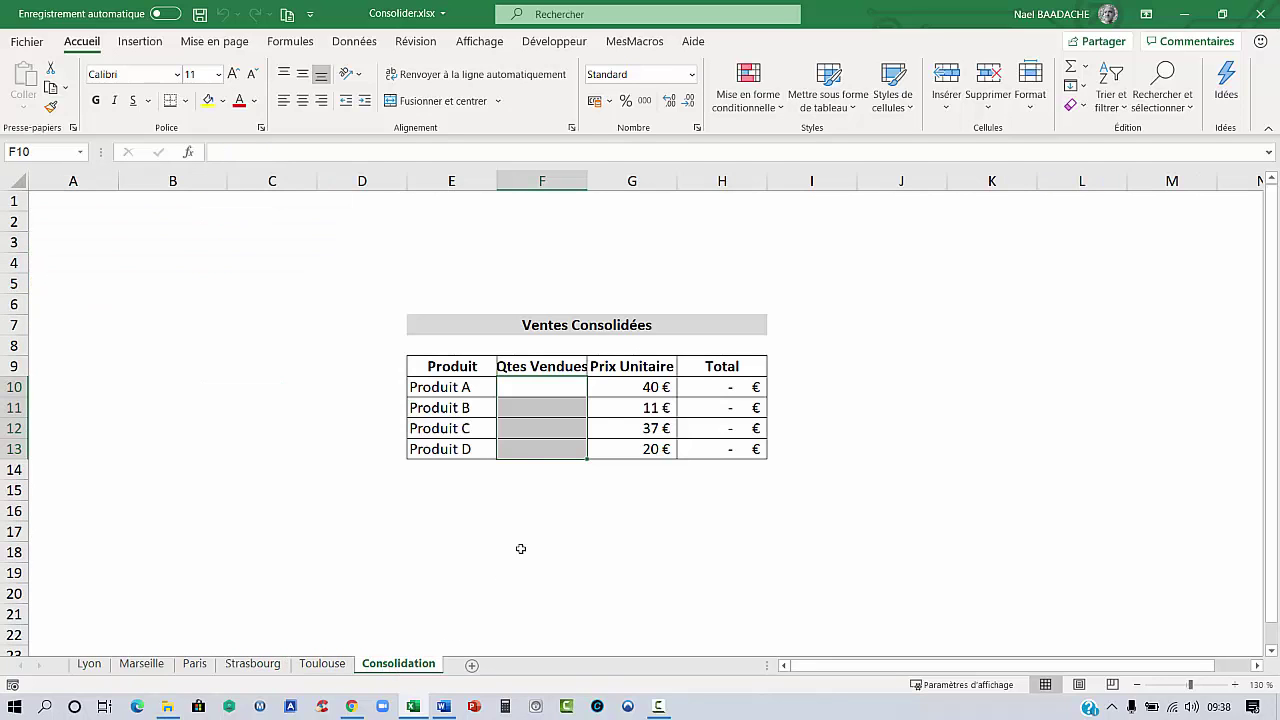
click(536, 388)
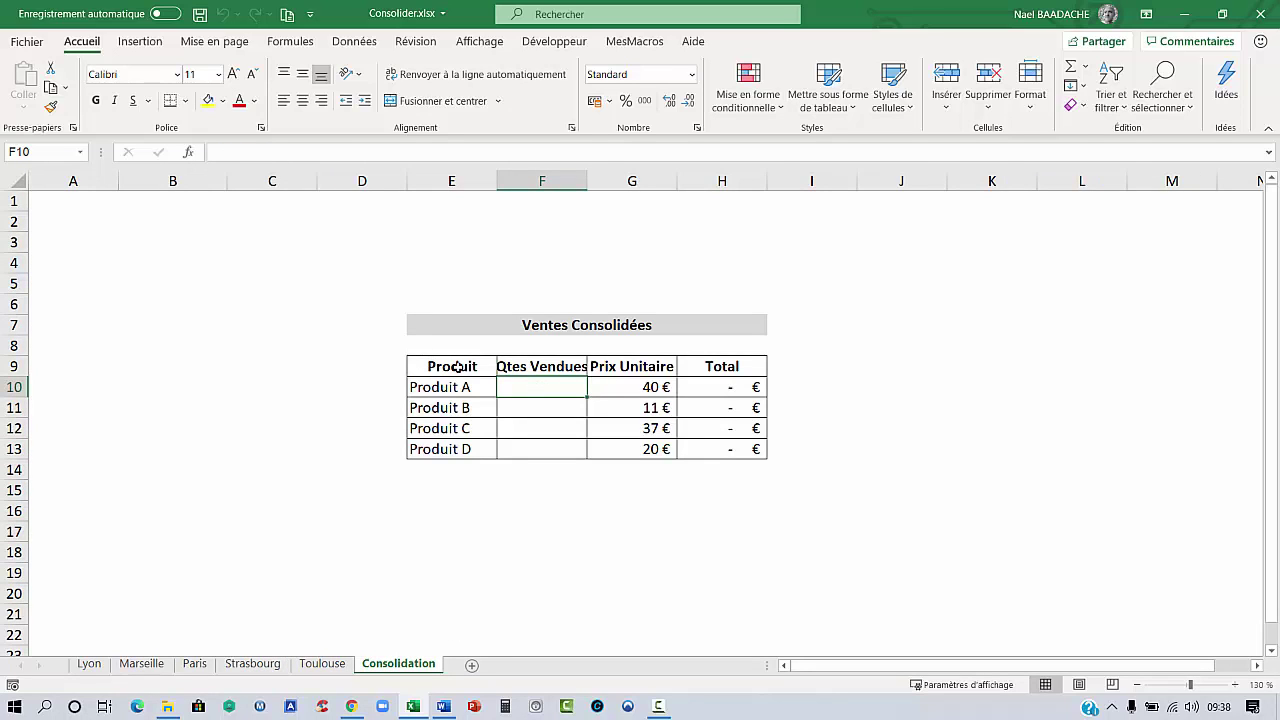
click(456, 326)
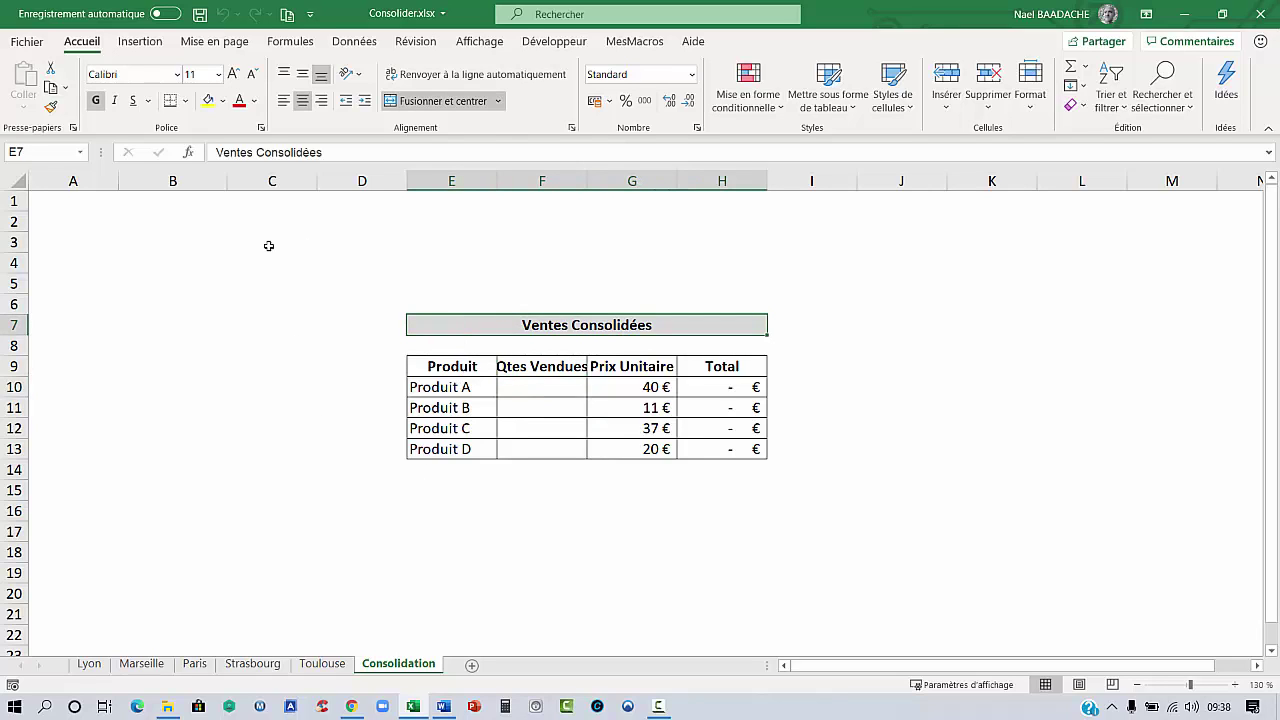
click(540, 387)
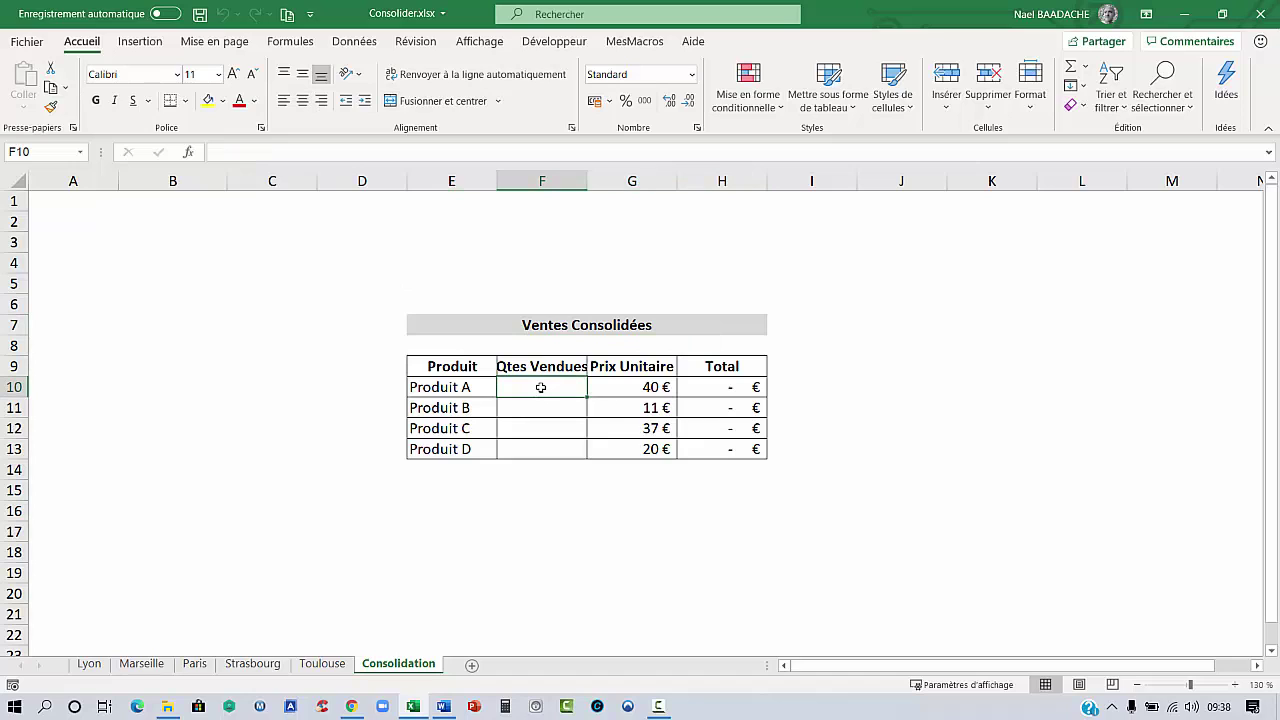
text(+)
key(Escape)
text(=)
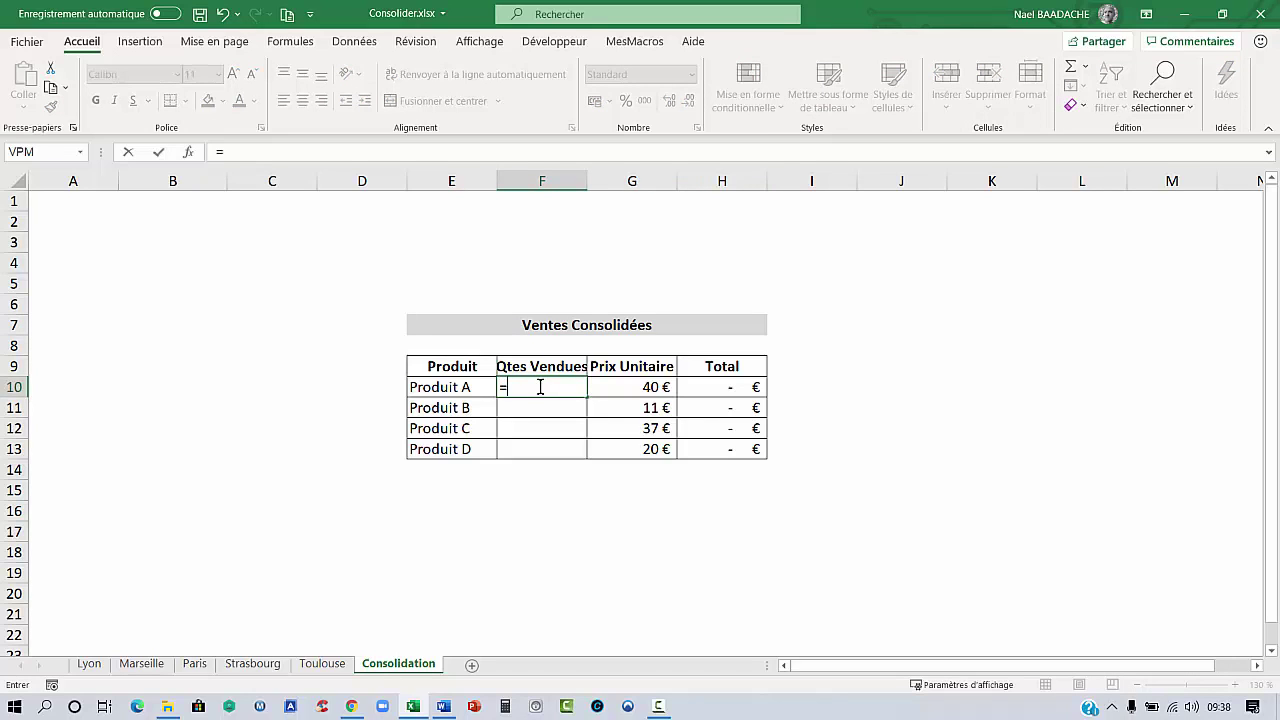
click(88, 665)
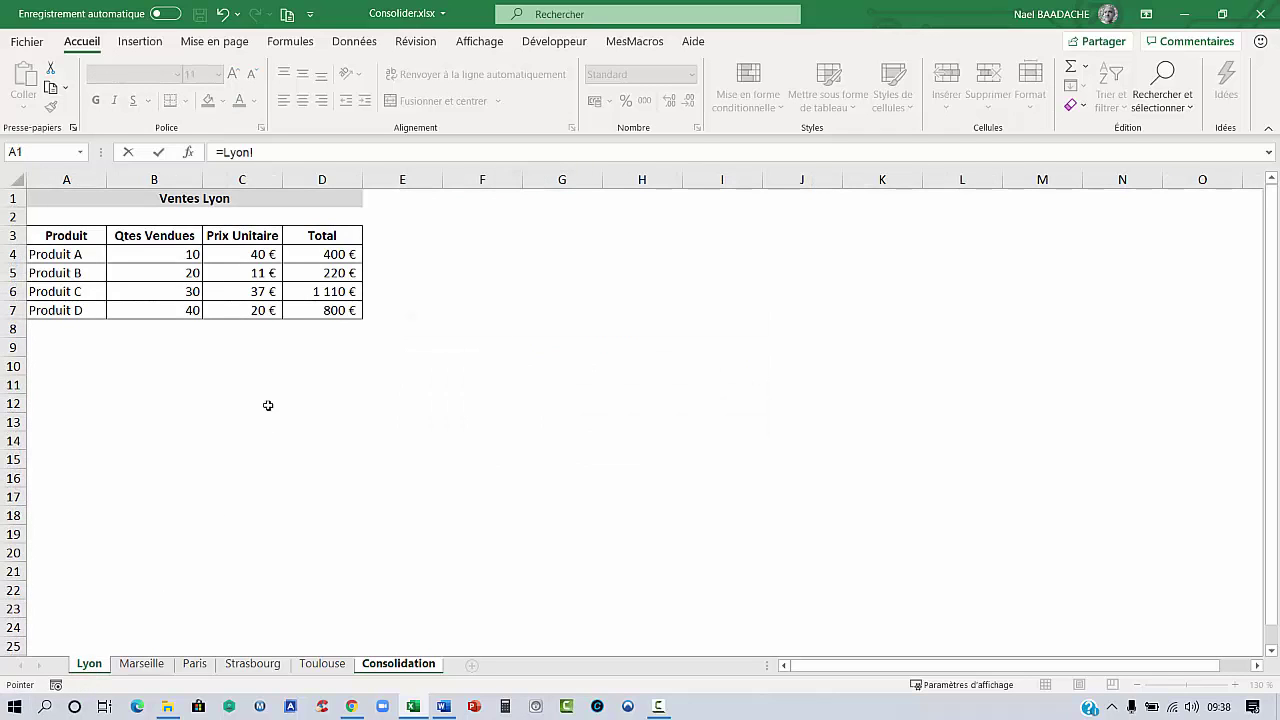
click(177, 257)
text(+)
click(141, 664)
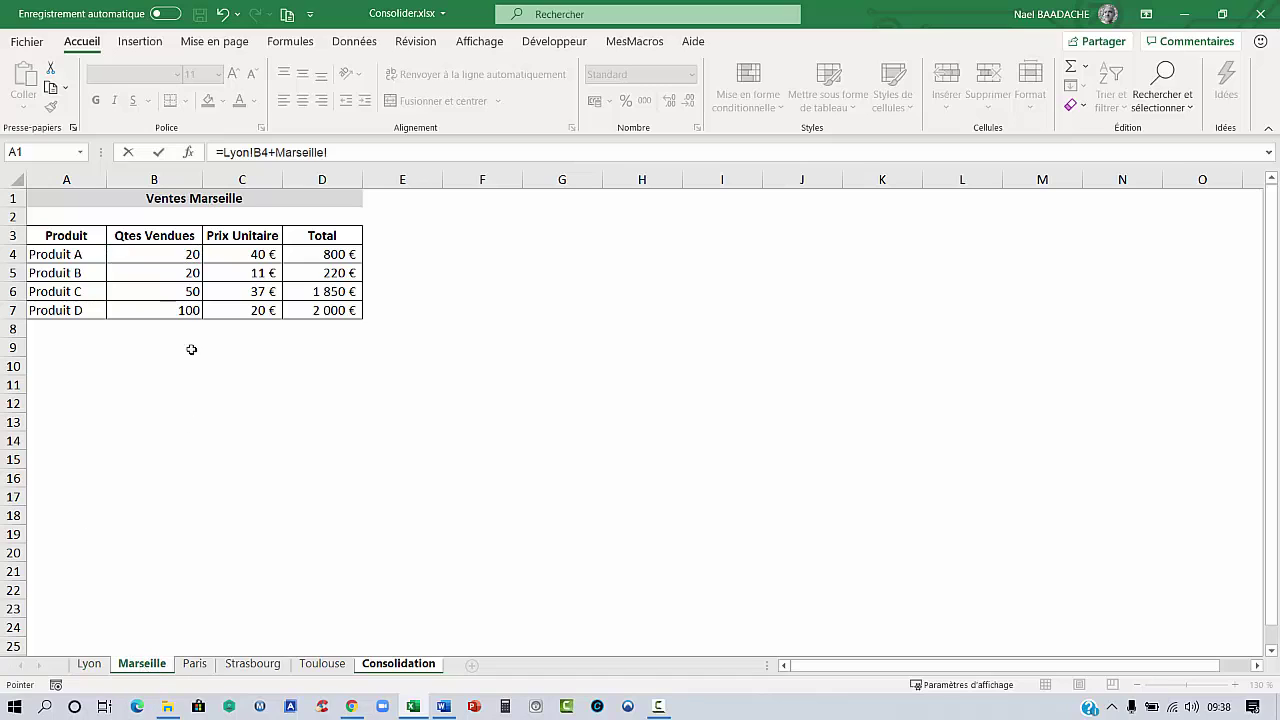
click(193, 254)
key(Escape)
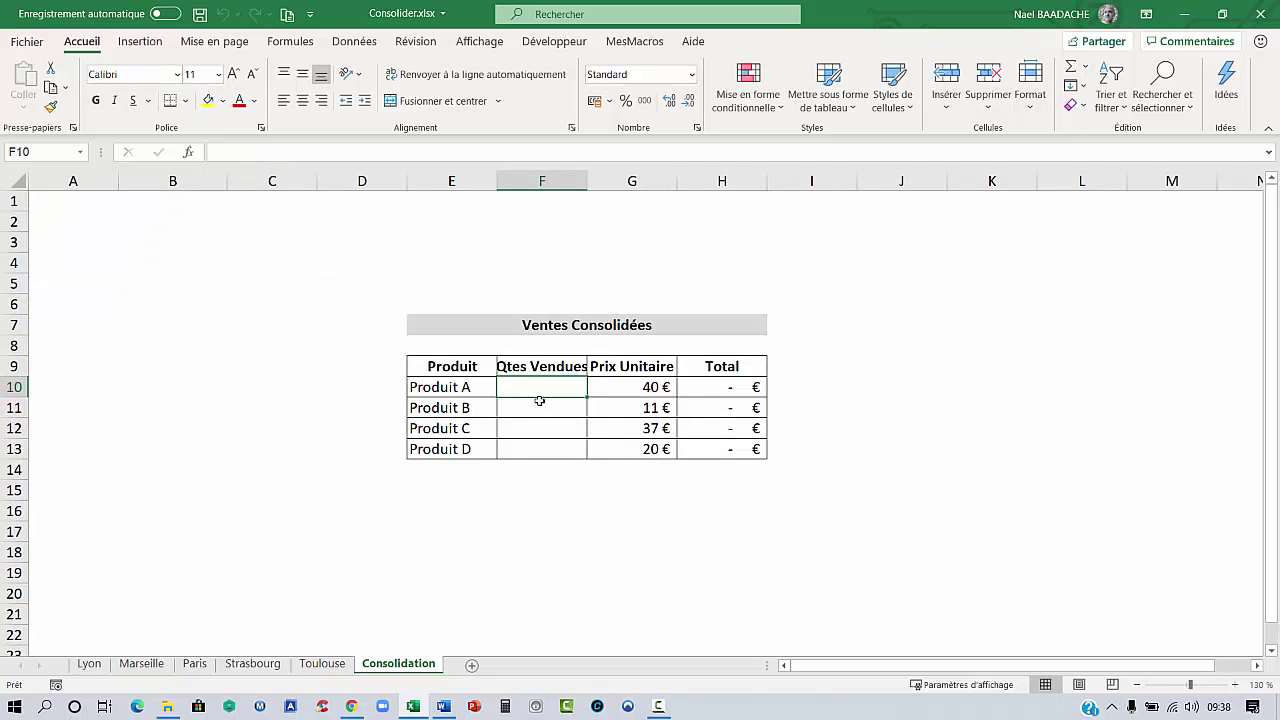
Enter =SOMME(Lyon:Toulouse!B4) in F10, giving Produit A 101 units and a 4 040 € total.
text(=)
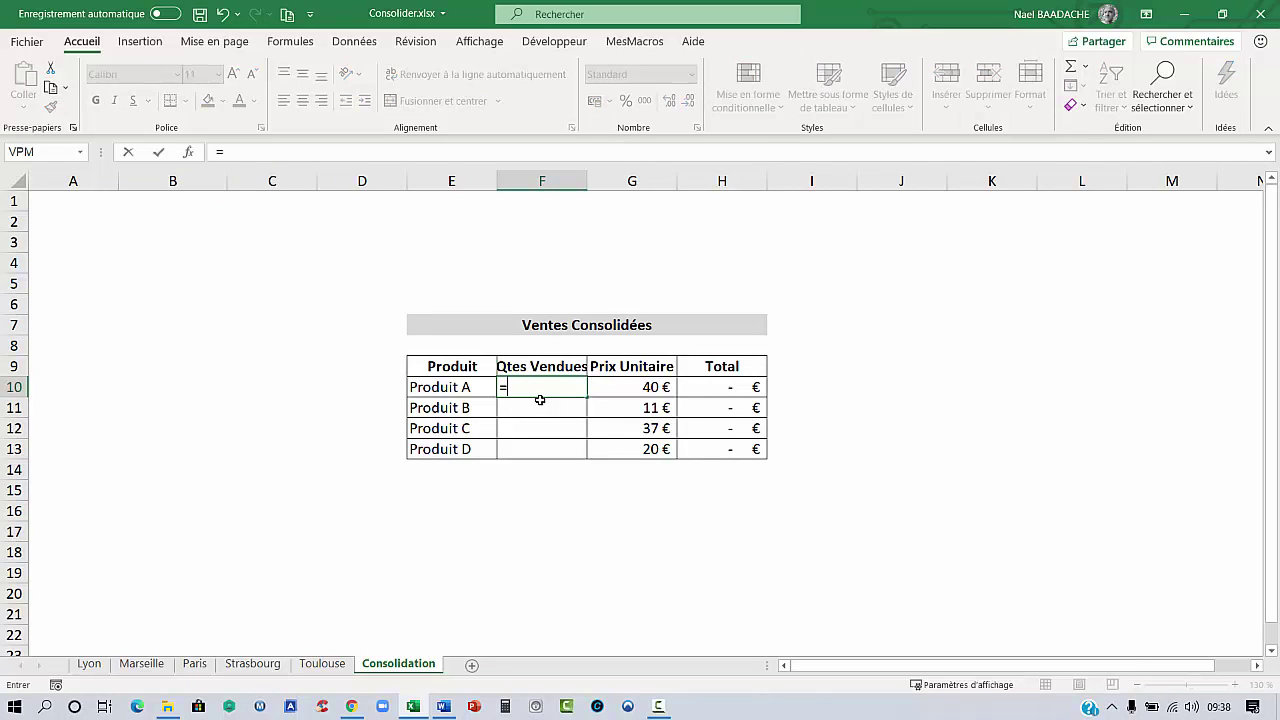
text(somme()
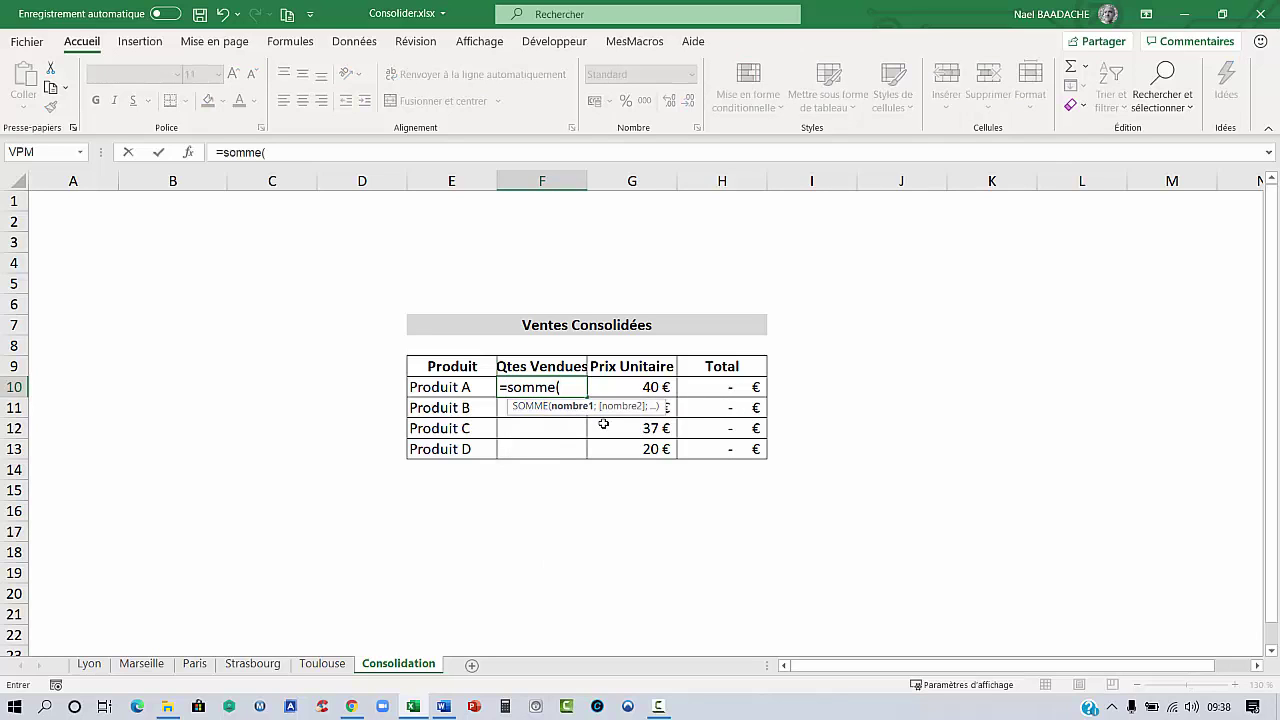
click(90, 665)
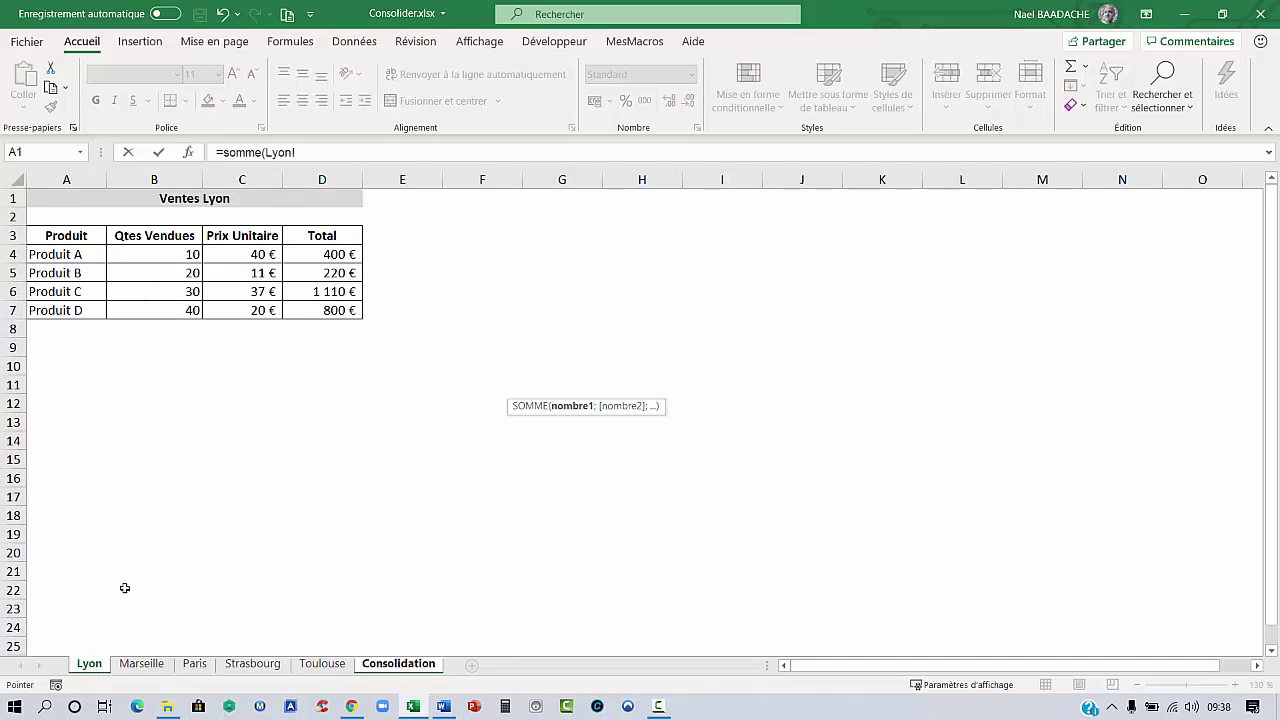
click(170, 258)
key(shift)
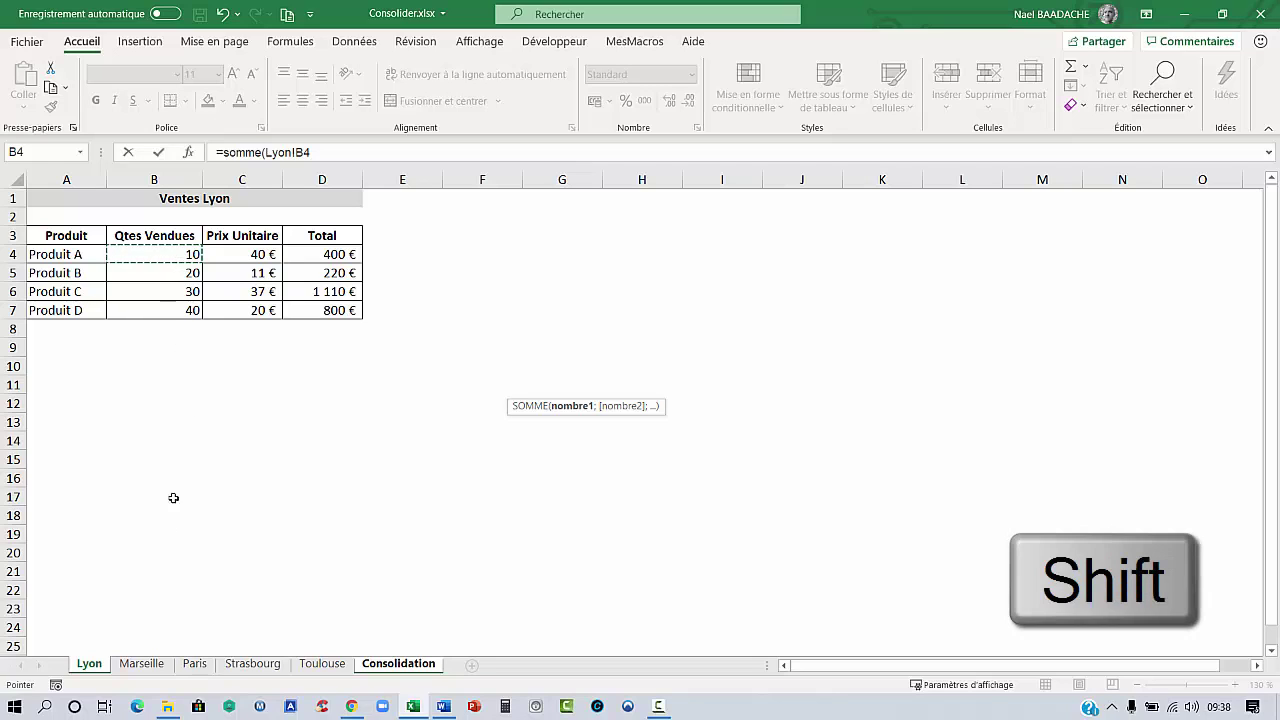
shift+click(323, 665)
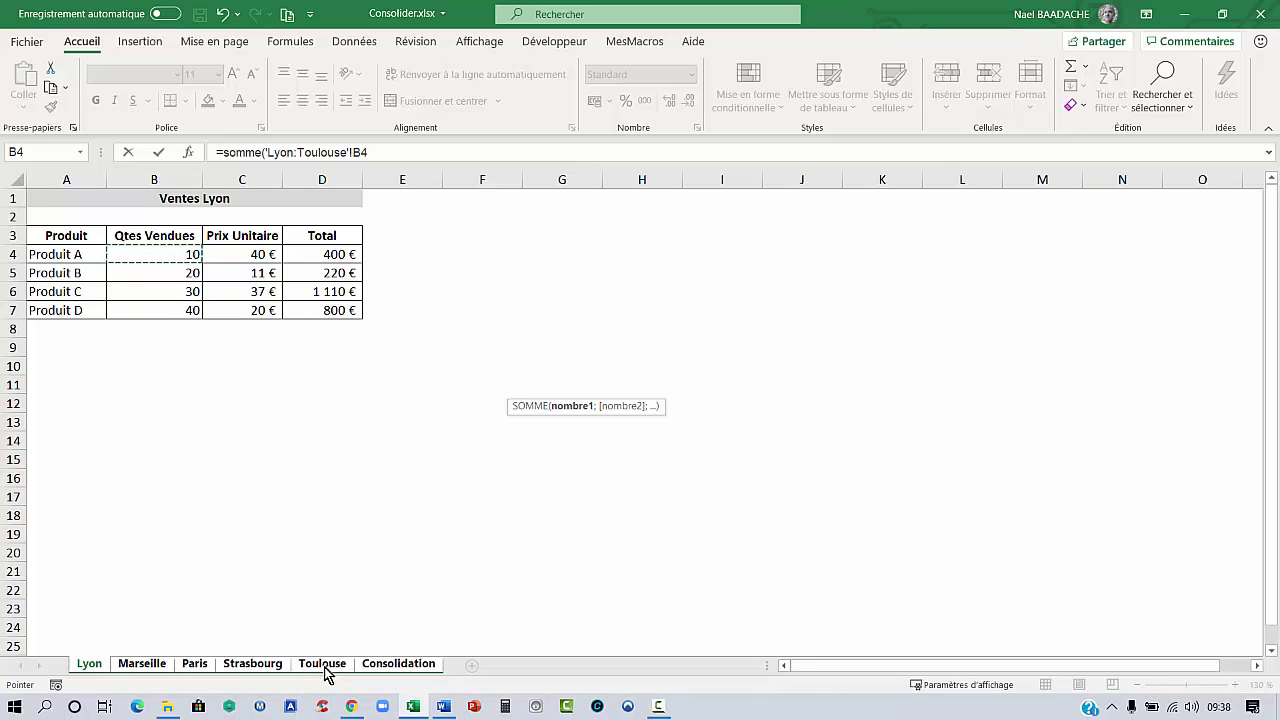
key(Return)
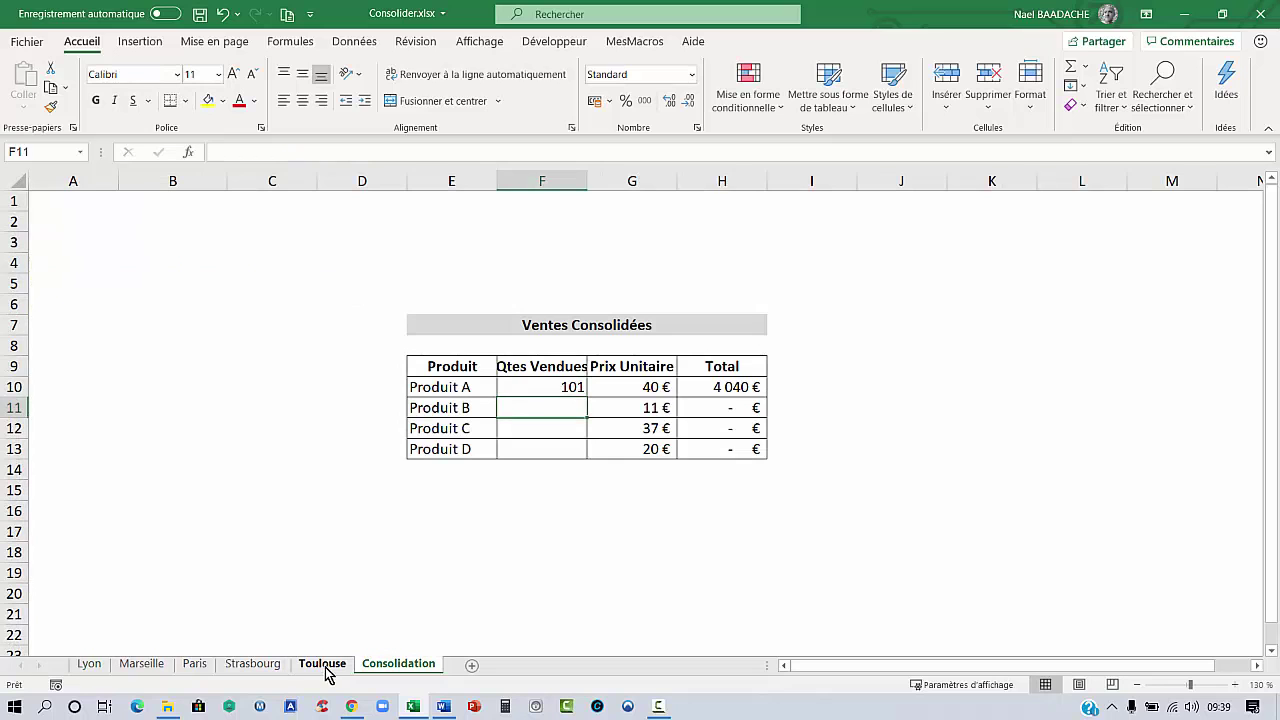
click(561, 385)
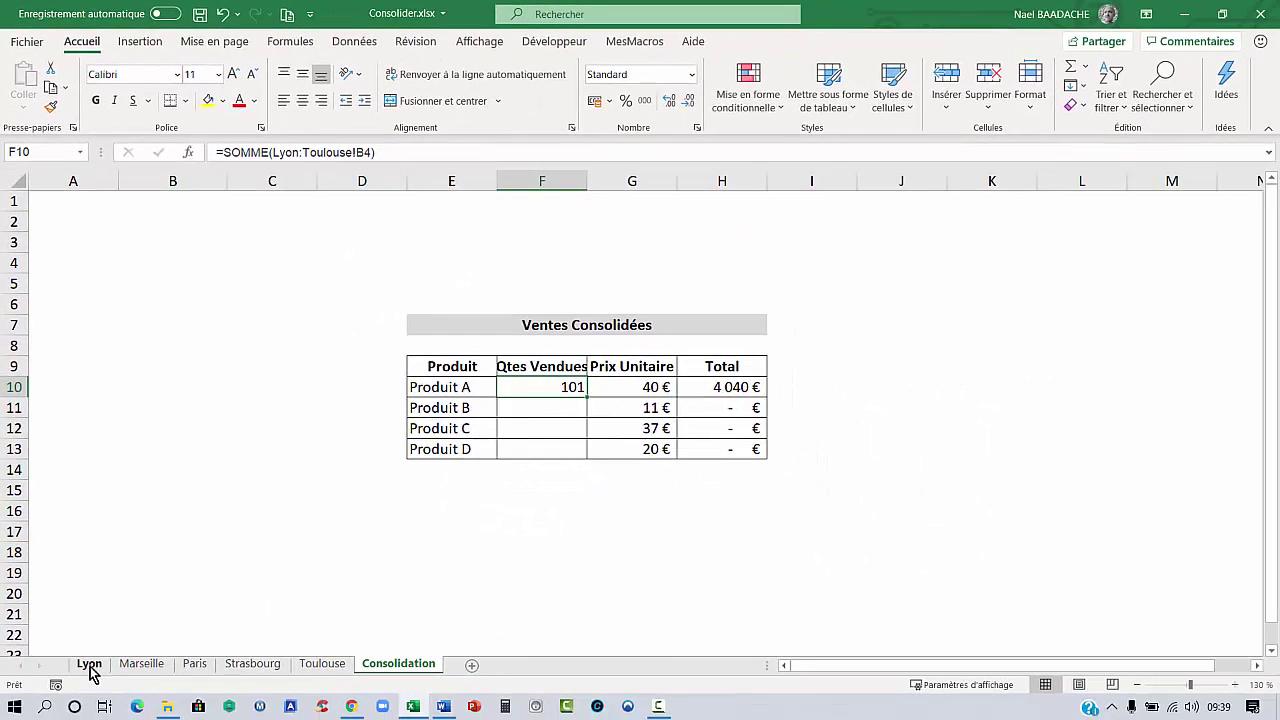
After checking Lyon and Toulouse, fill F10's sum down to F13, then clear F10:F13.
click(89, 668)
click(340, 666)
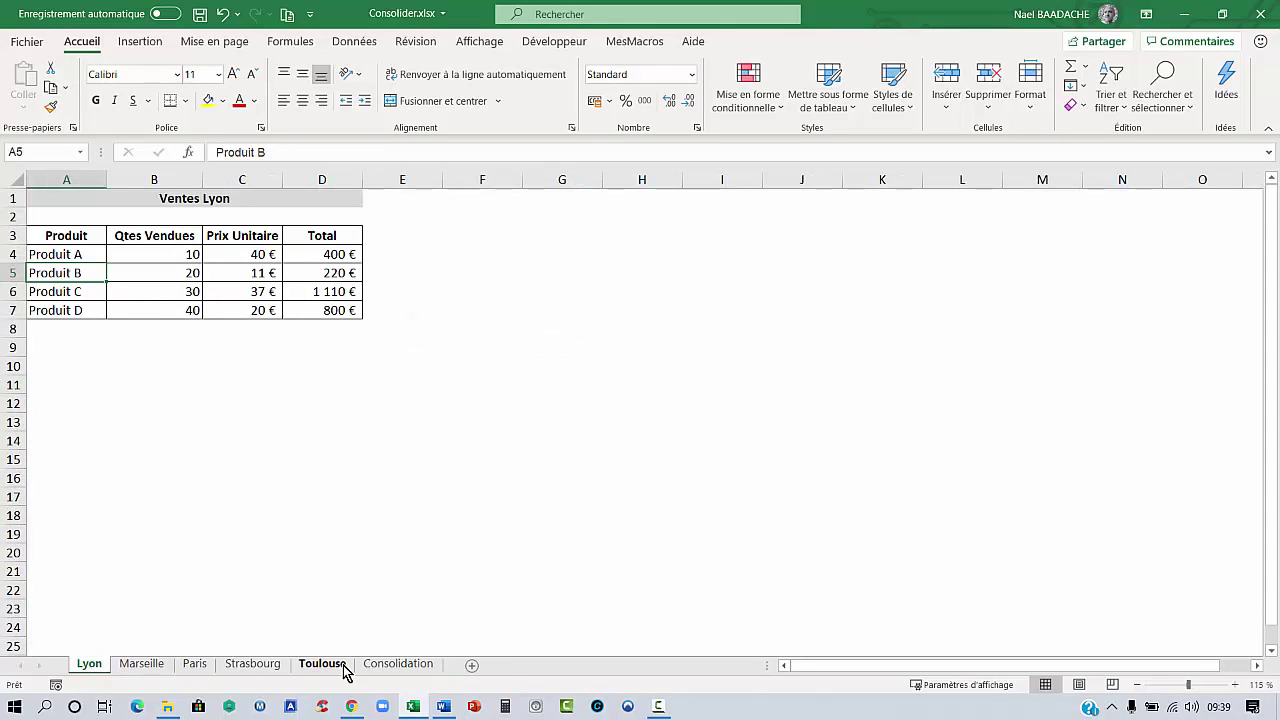
click(405, 666)
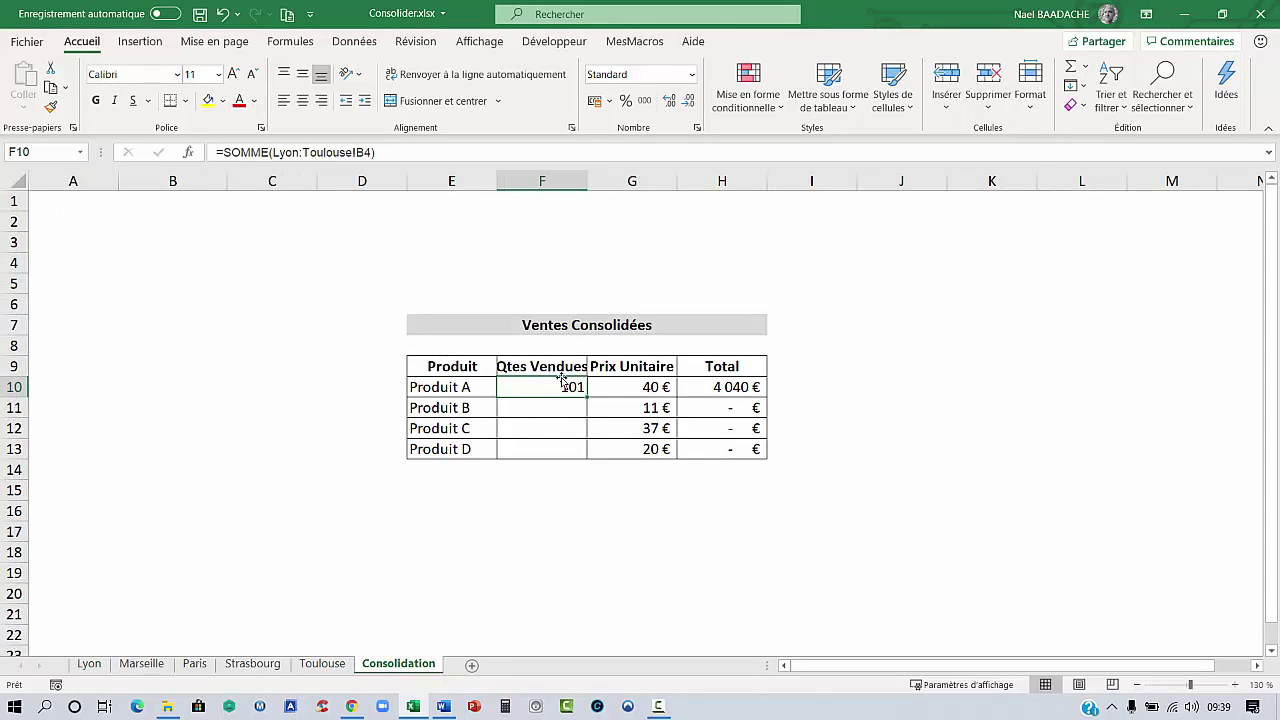
drag(590, 400, 575, 452)
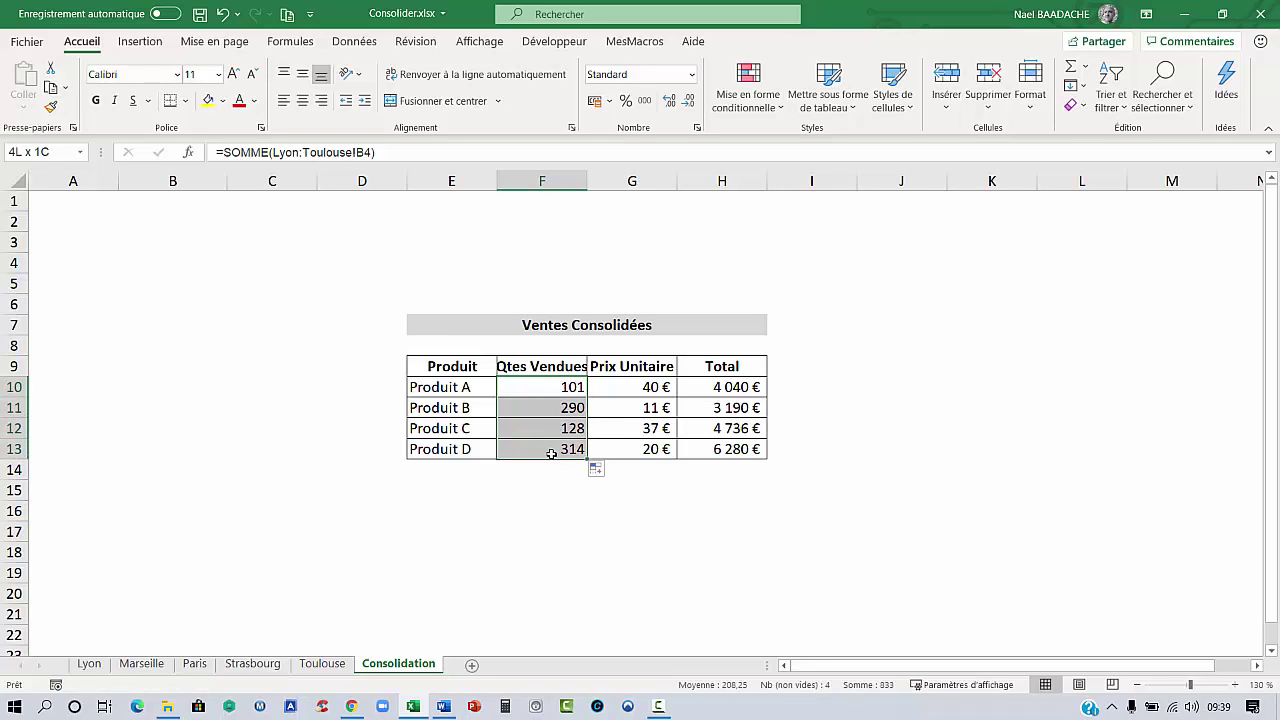
key(Delete)
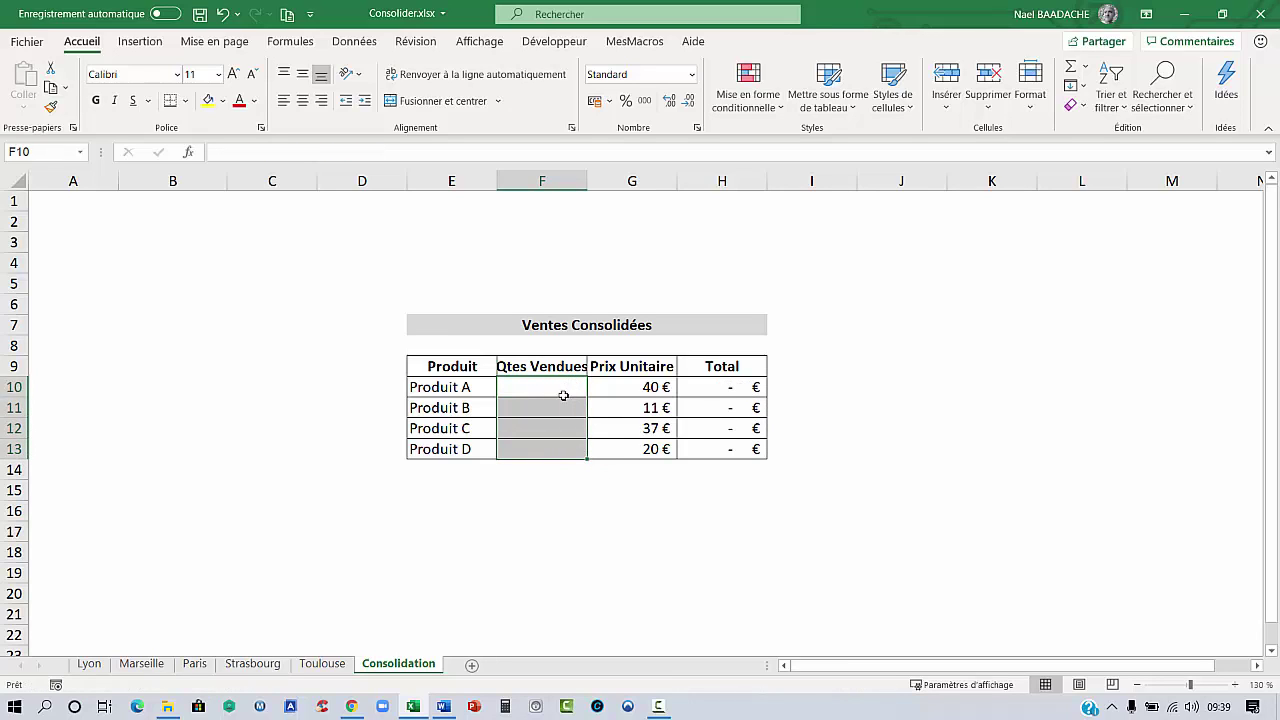
Enter =SOMME(Lyon:Toulouse!B4) into F10:F13 at once with Ctrl+Enter, giving 101, 290, 128, 314.
drag(564, 388, 555, 442)
text(=)
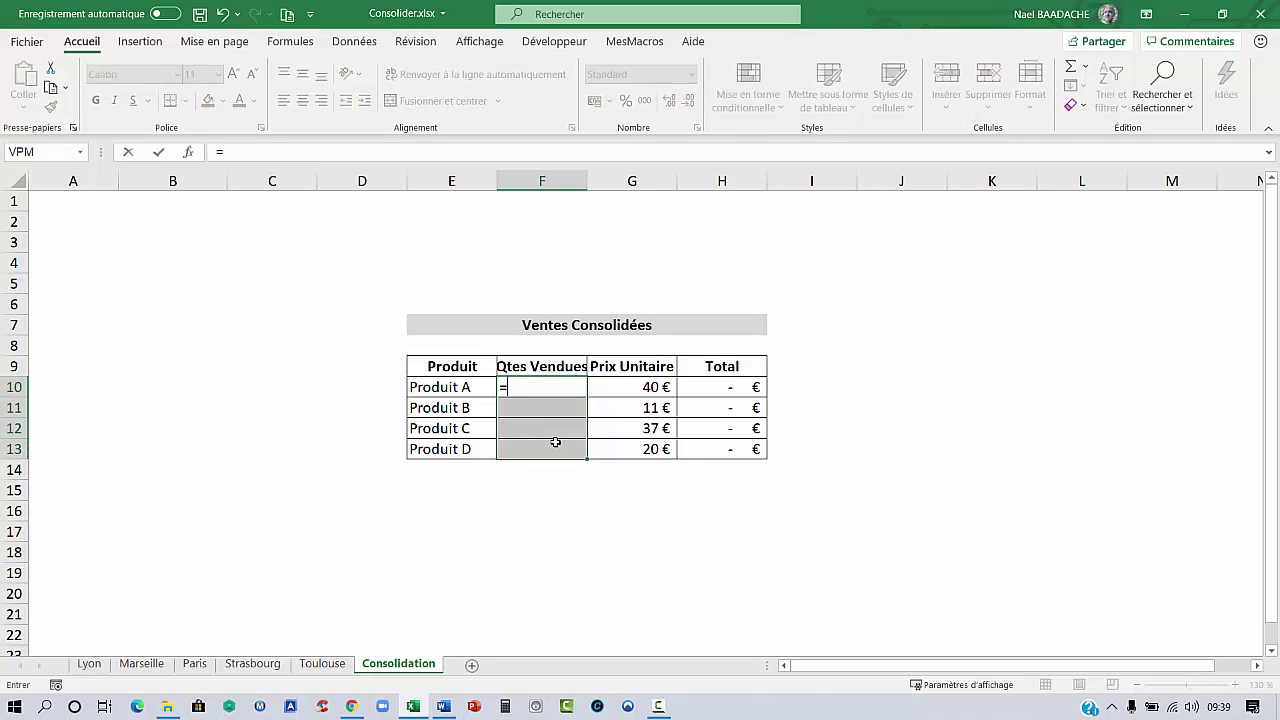
text(somm)
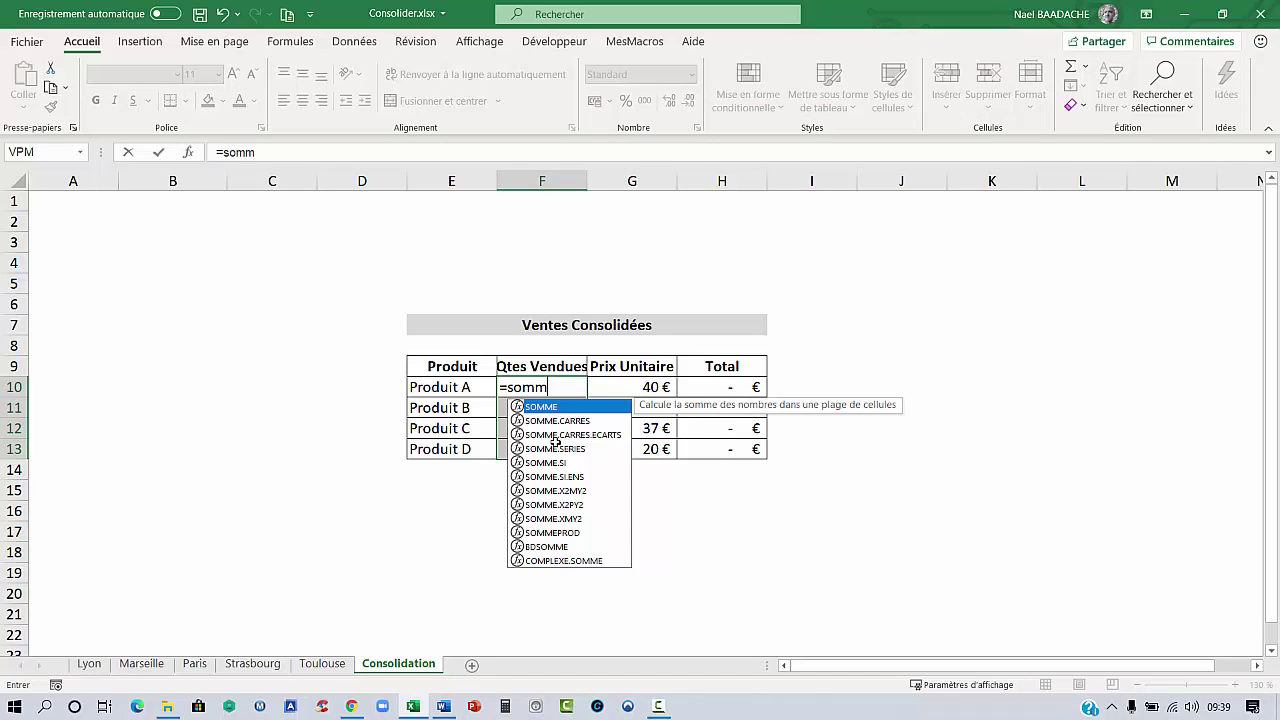
text(e()
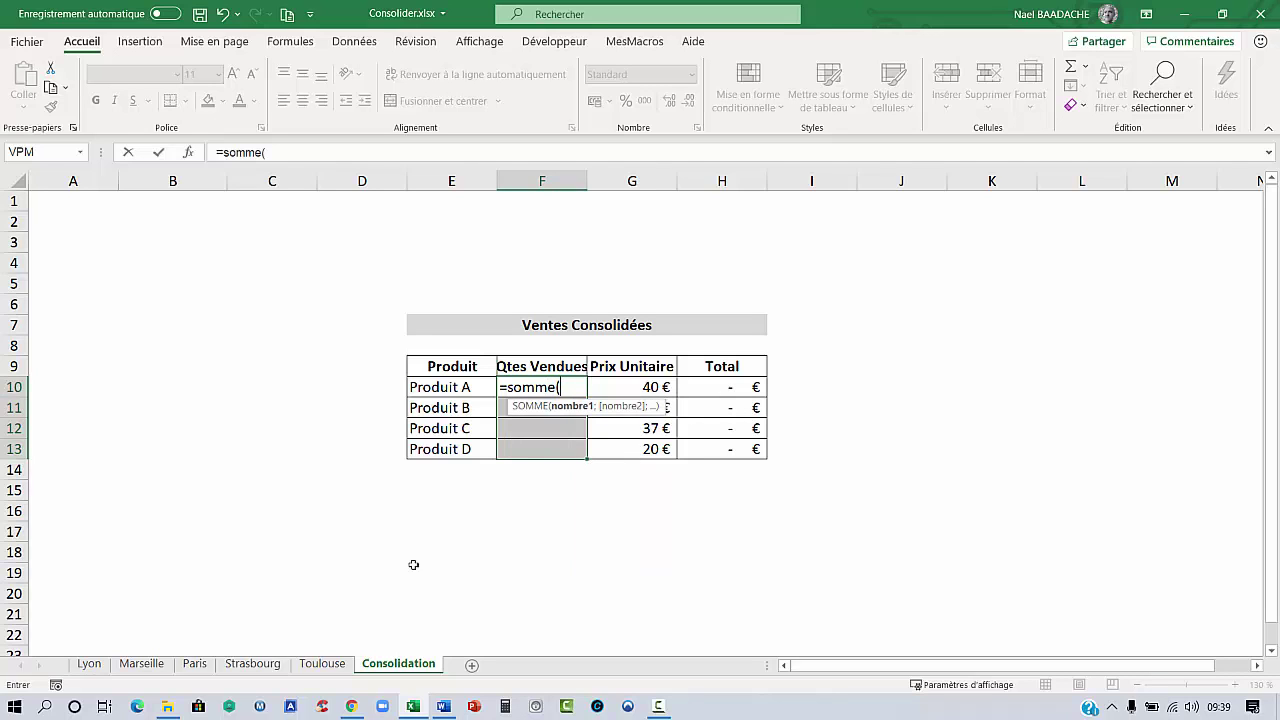
click(83, 668)
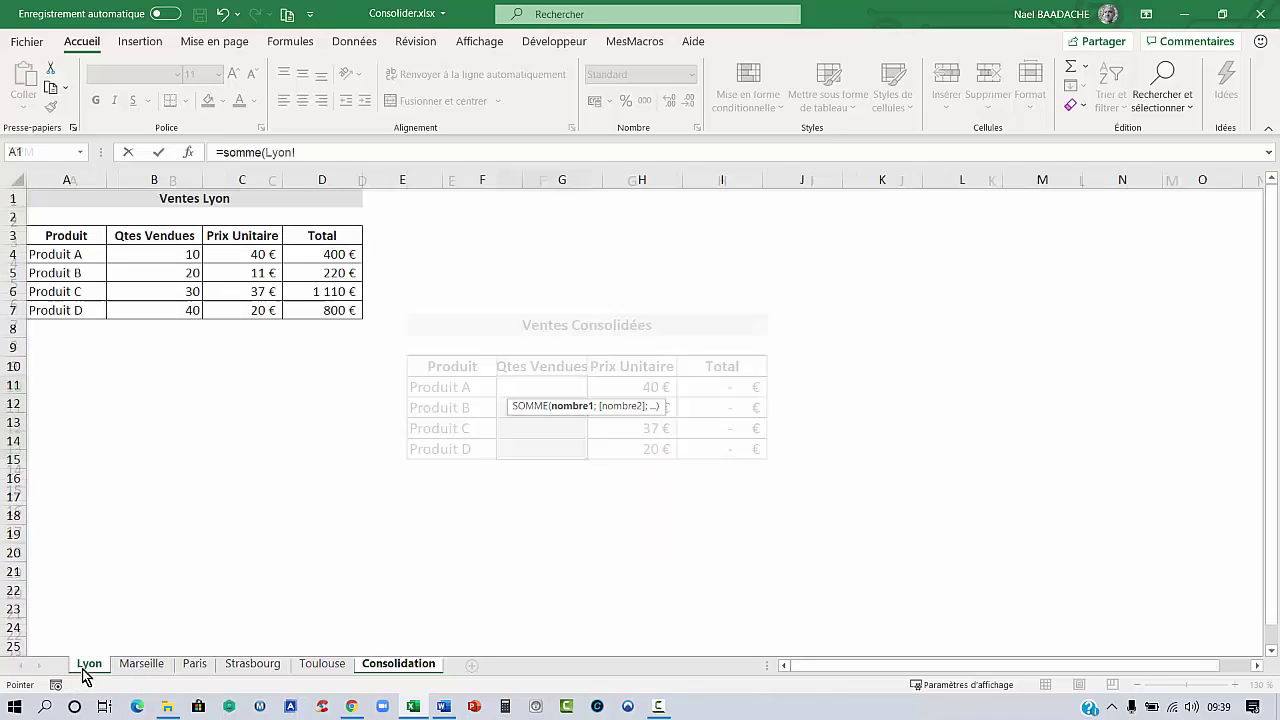
click(172, 253)
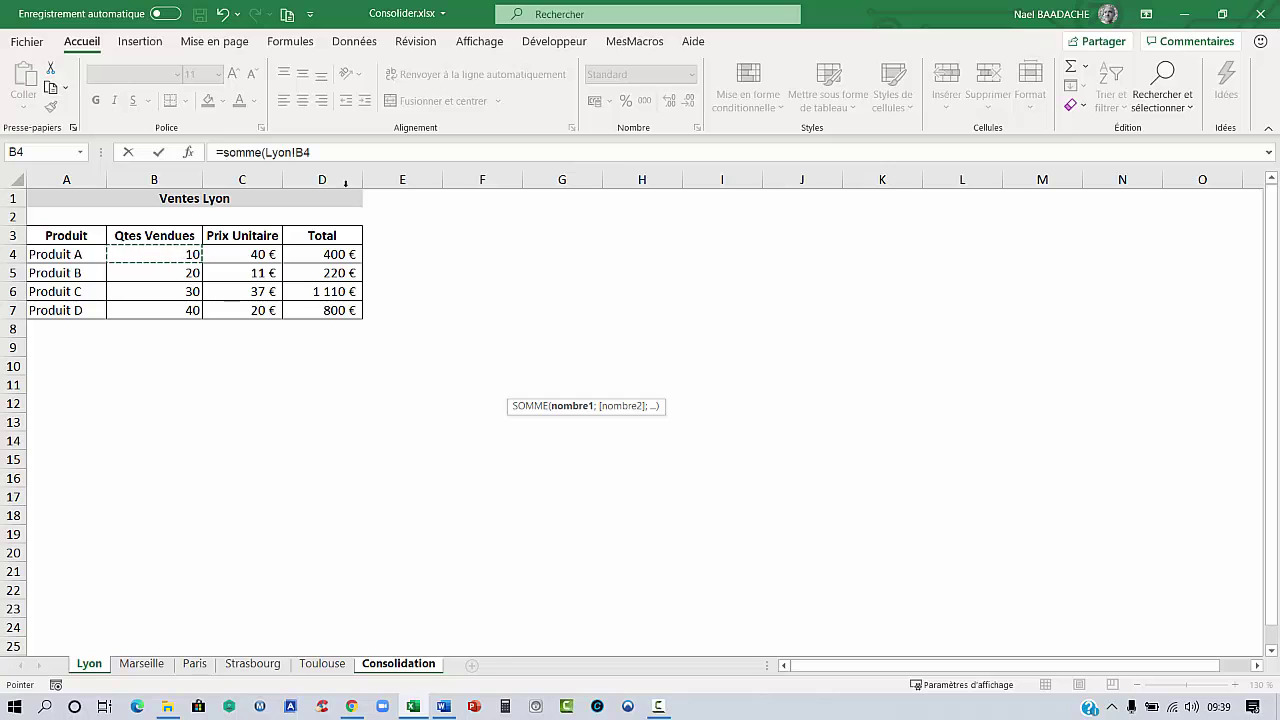
key(shift)
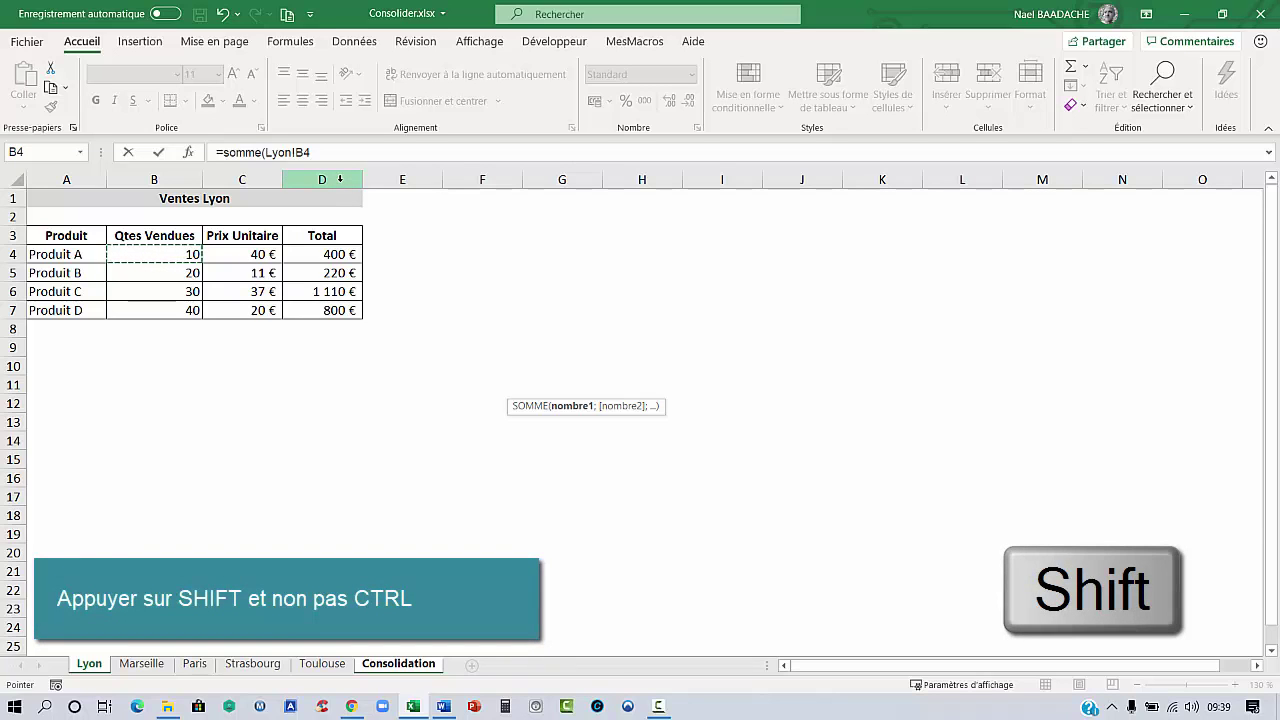
shift+click(333, 666)
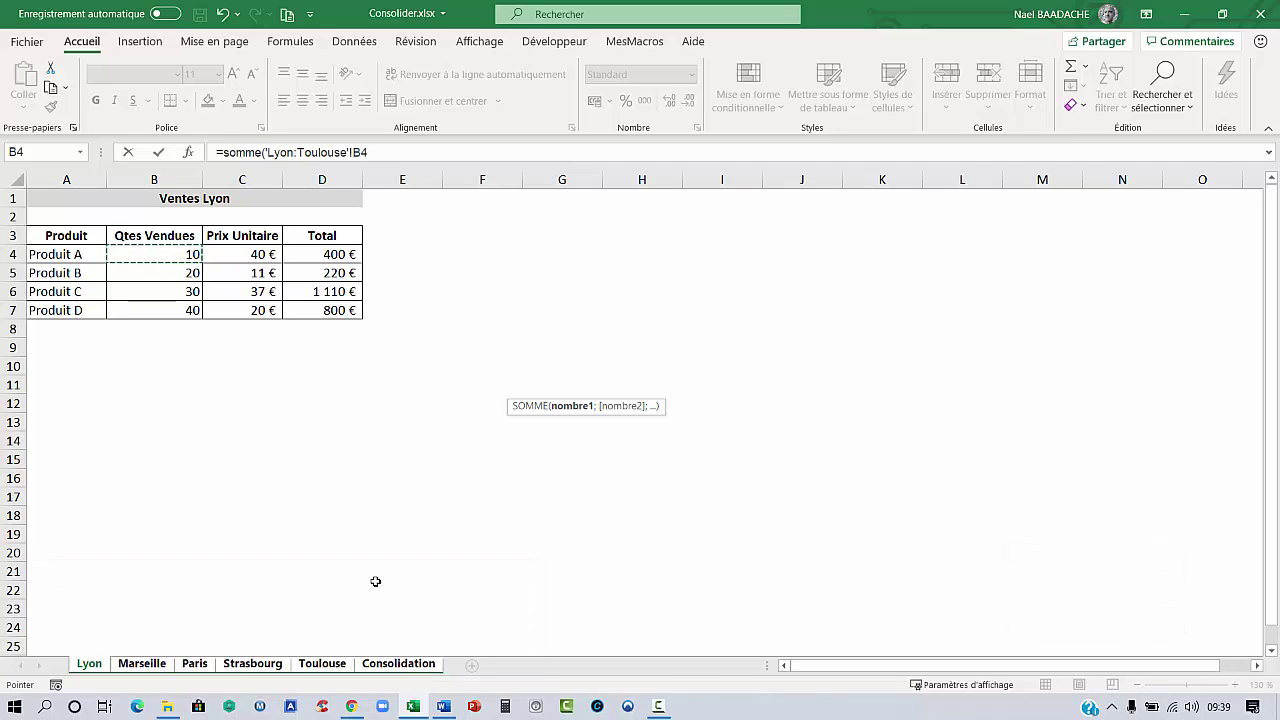
key(ctrl+Return)
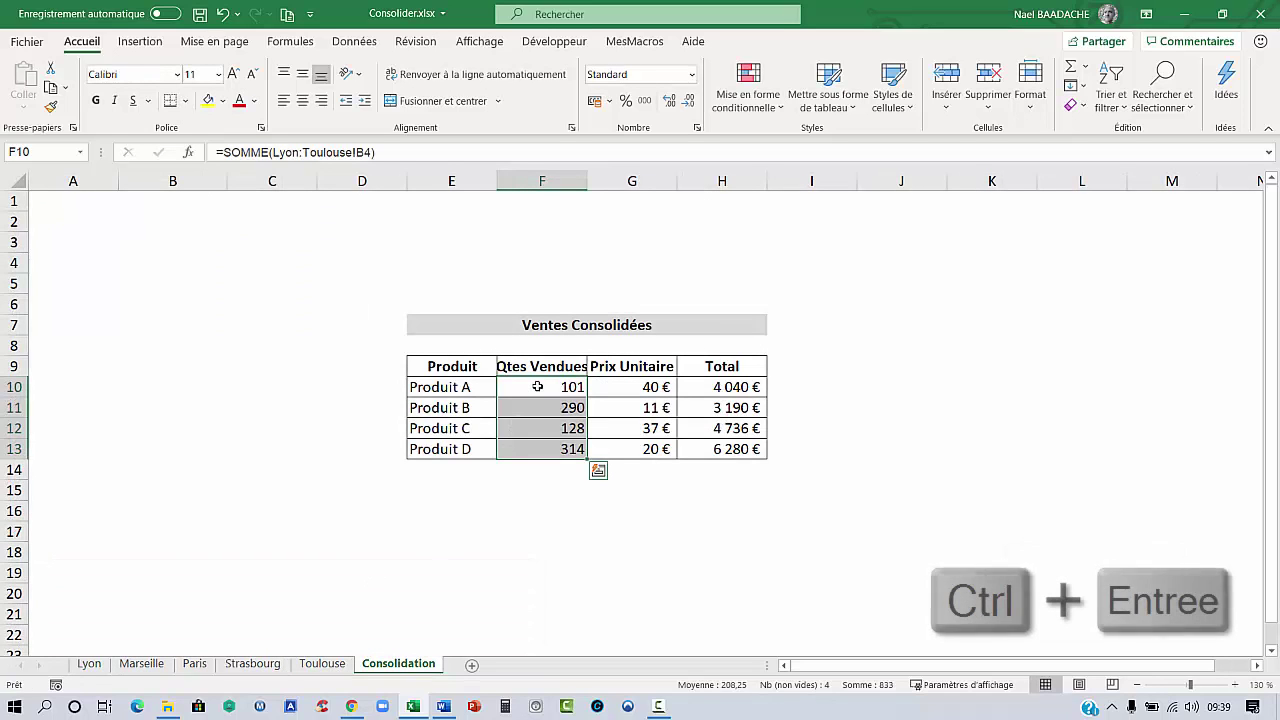
Browse the Lyon through Toulouse sheets to check the summed quantities, returning to Consolidation.
drag(538, 387, 538, 447)
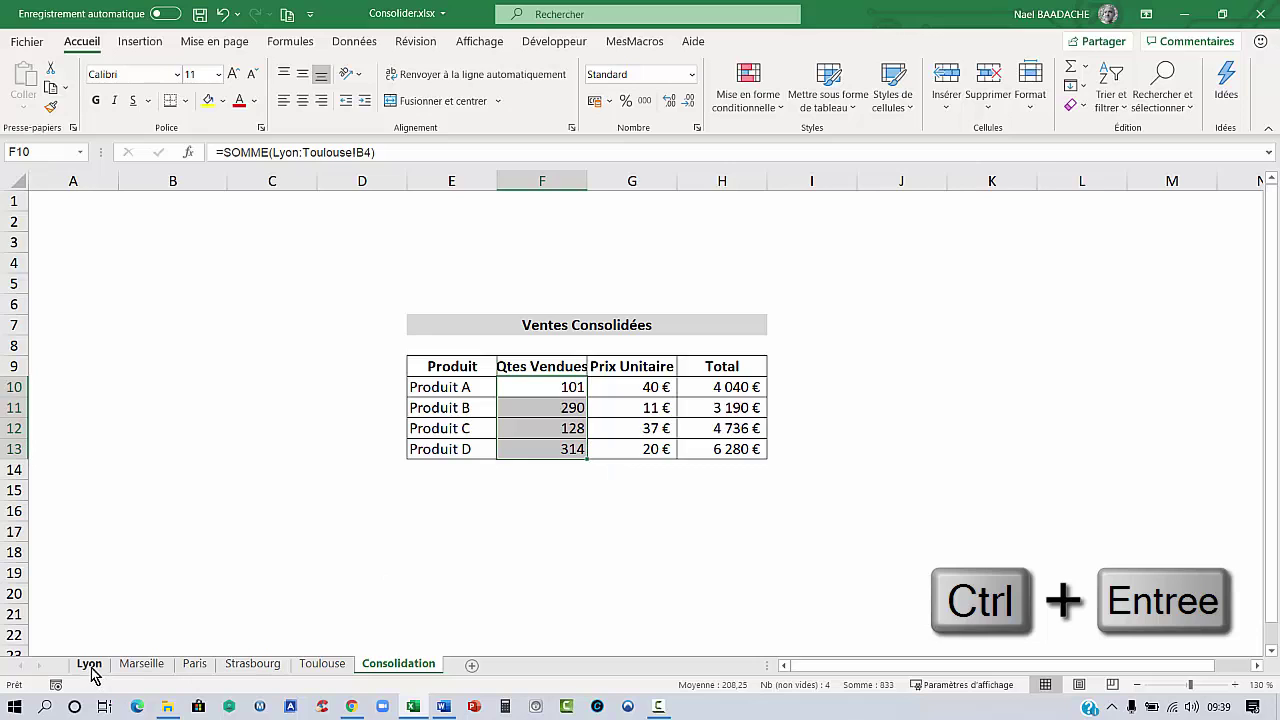
click(90, 665)
click(140, 665)
click(195, 665)
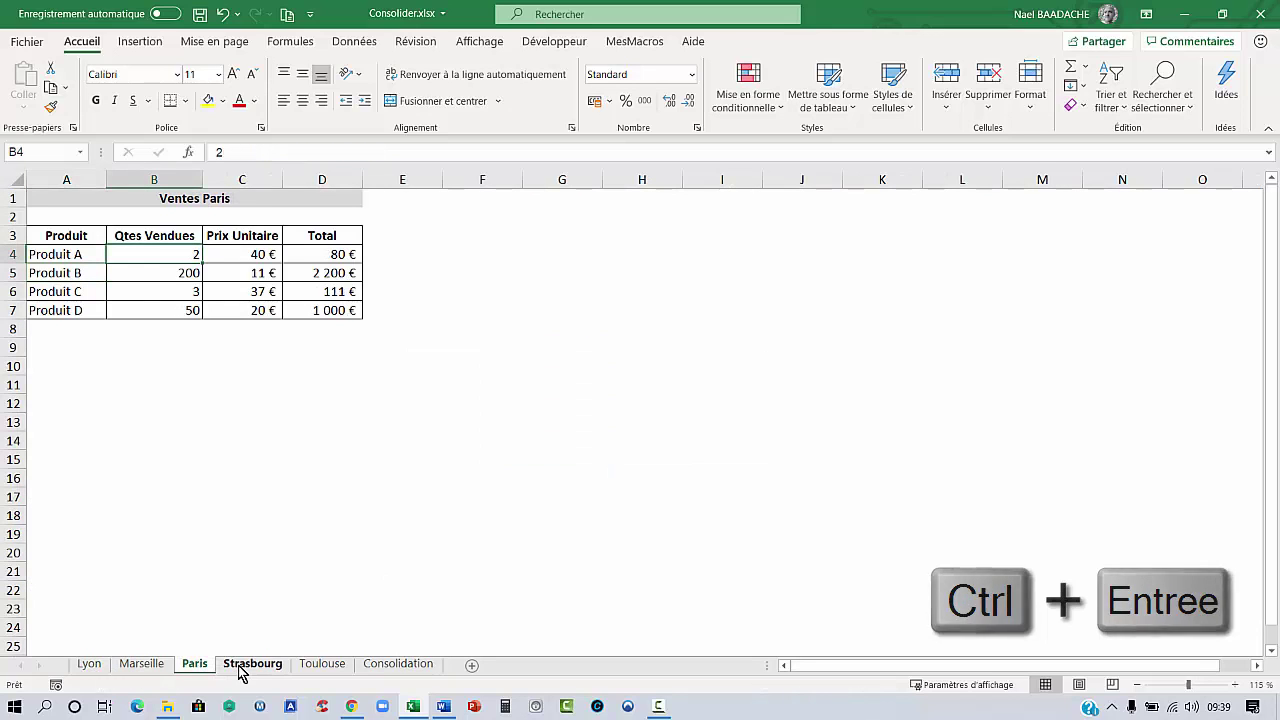
click(250, 665)
click(324, 665)
click(400, 665)
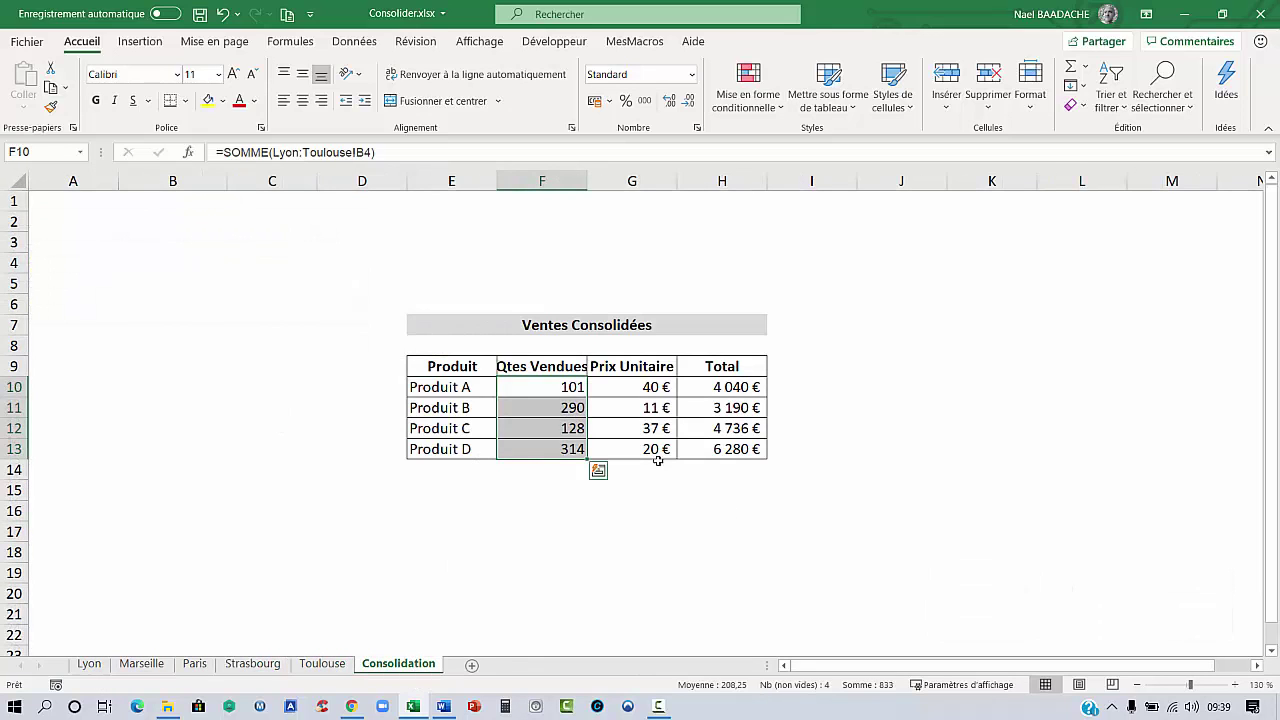
click(773, 527)
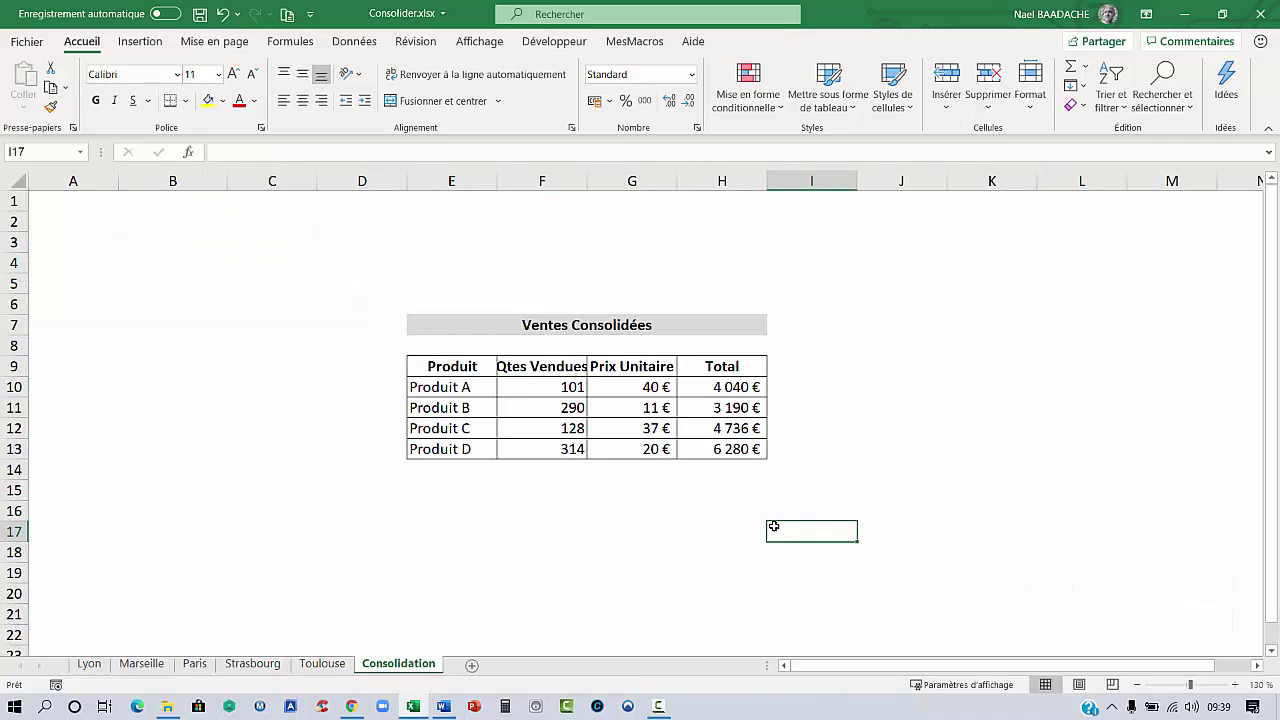